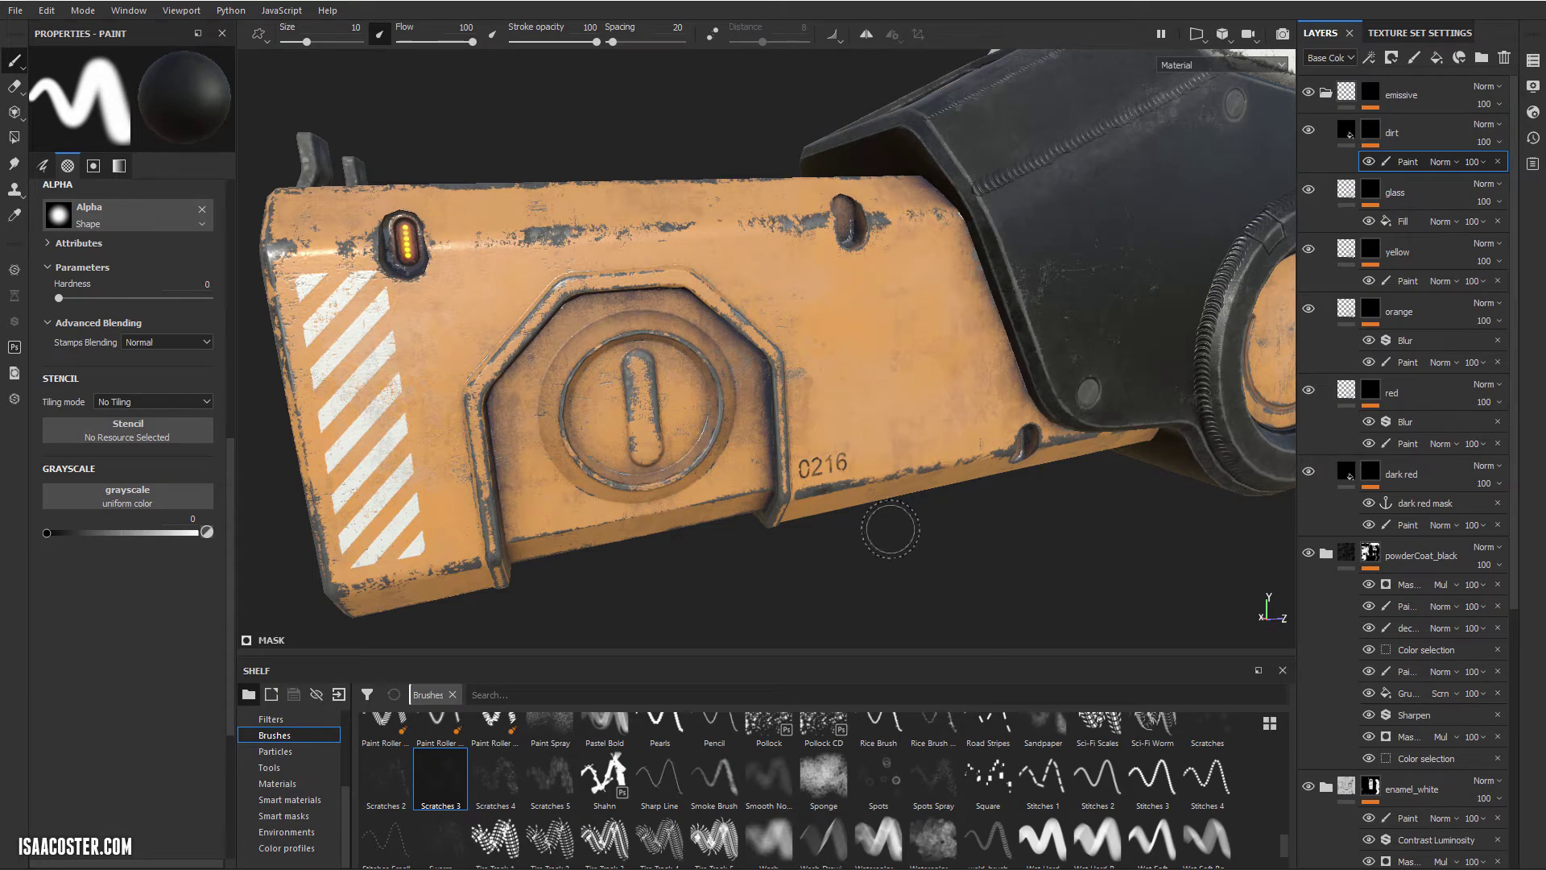
# Inspect the indicator light on the orange stock, the dark red mask anchor's references and the emissive mask's fill source
pyautogui.moveTo(902, 547)
pyautogui.keyDown('alt'); pyautogui.mouseDown()
pyautogui.moveTo(856, 440)
pyautogui.moveTo(692, 361)
pyautogui.moveTo(795, 372)
pyautogui.moveTo(780, 372)
pyautogui.mouseUp(); pyautogui.keyUp('alt')
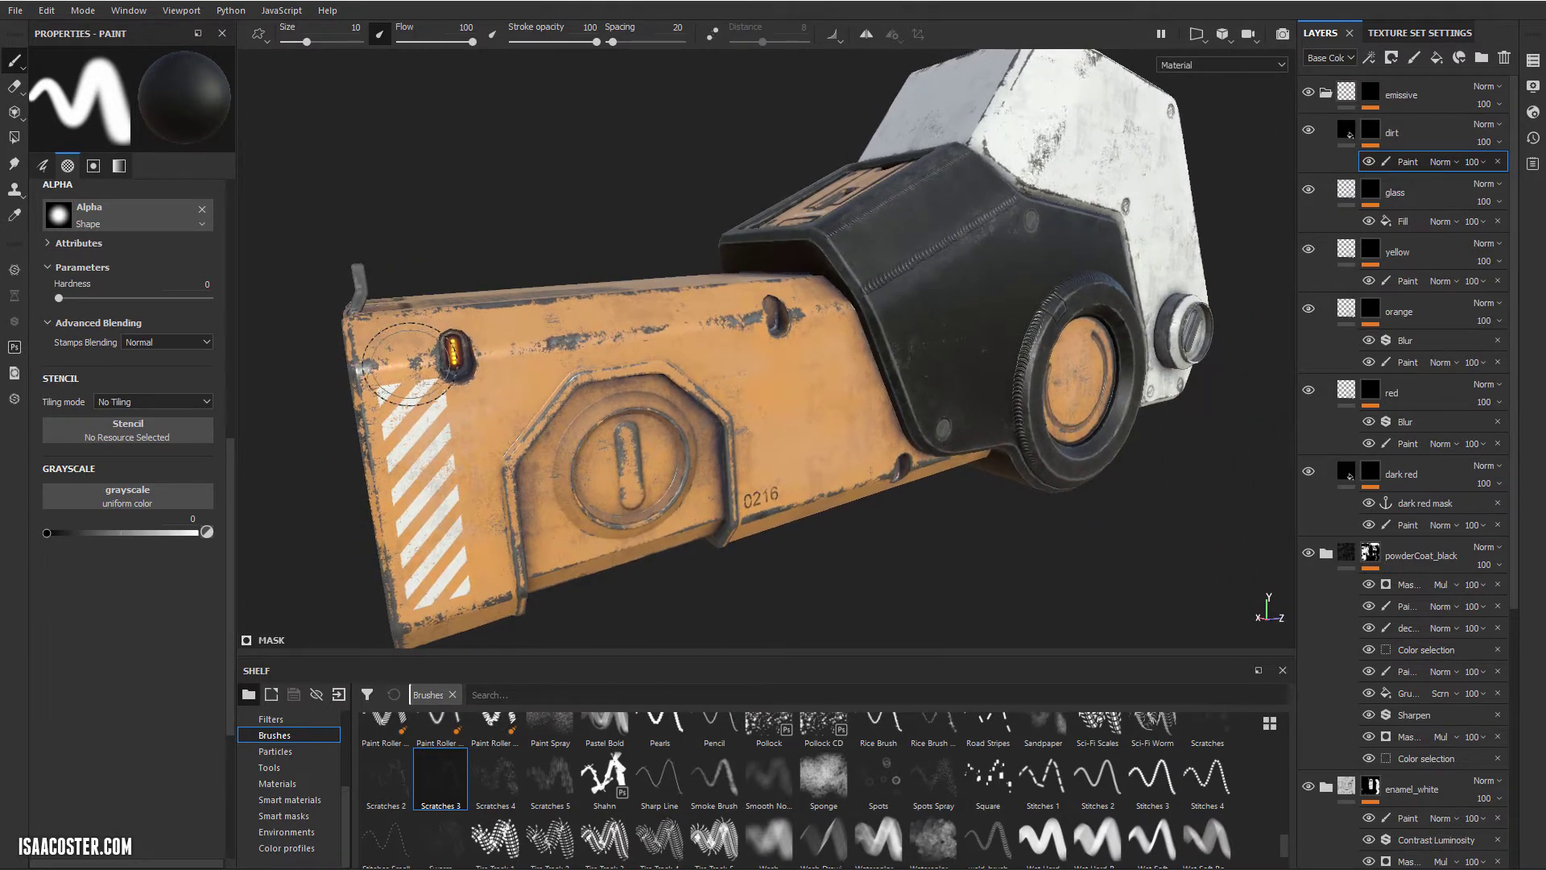
pyautogui.scroll(5, 419, 386)
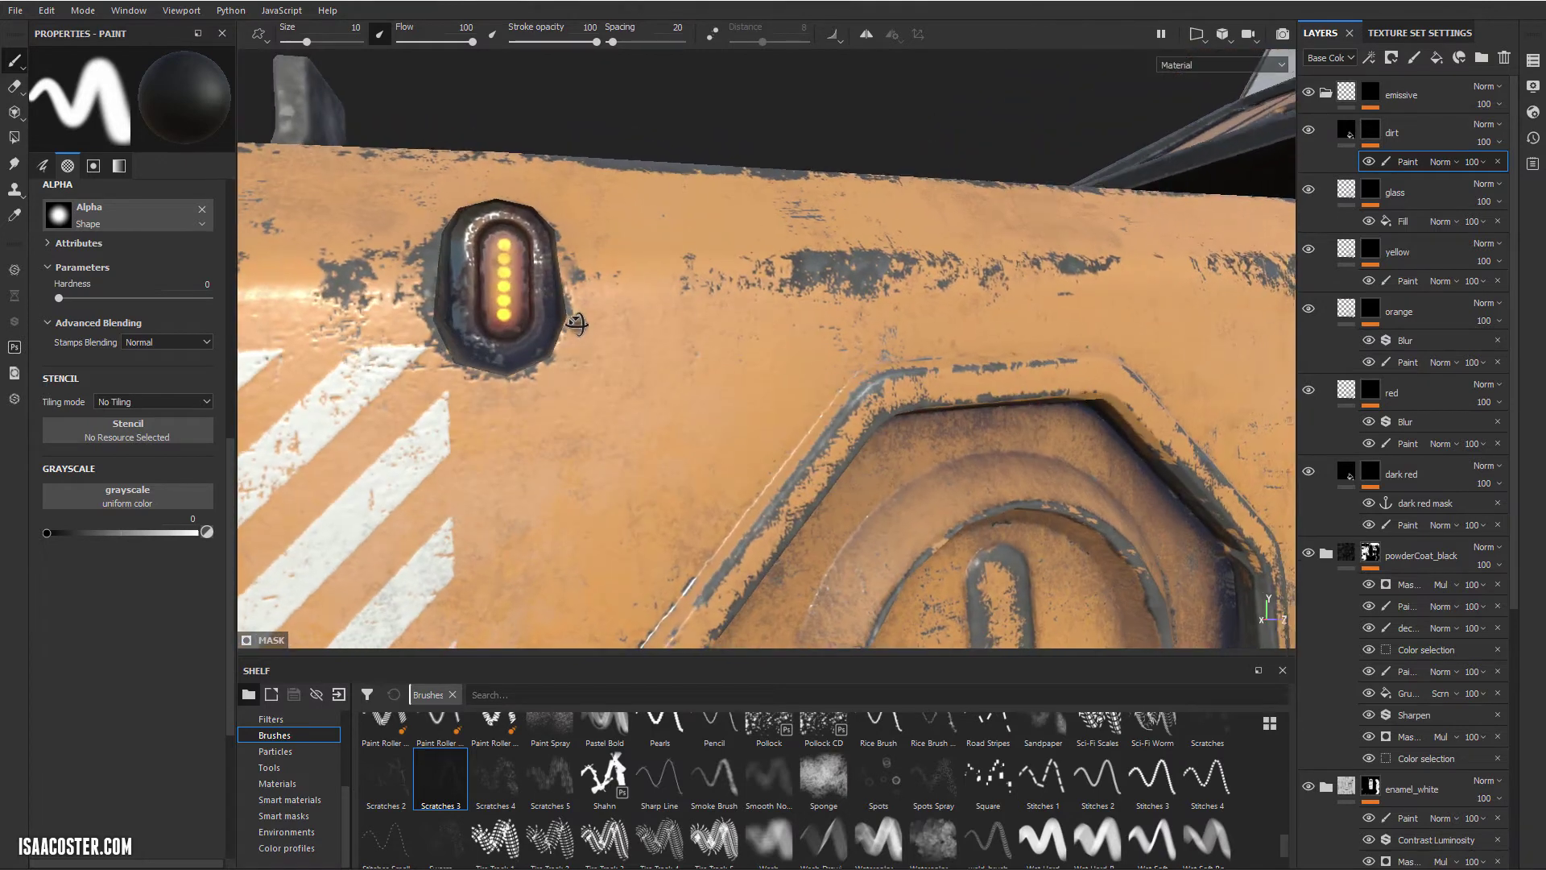
pyautogui.click(1447, 189)
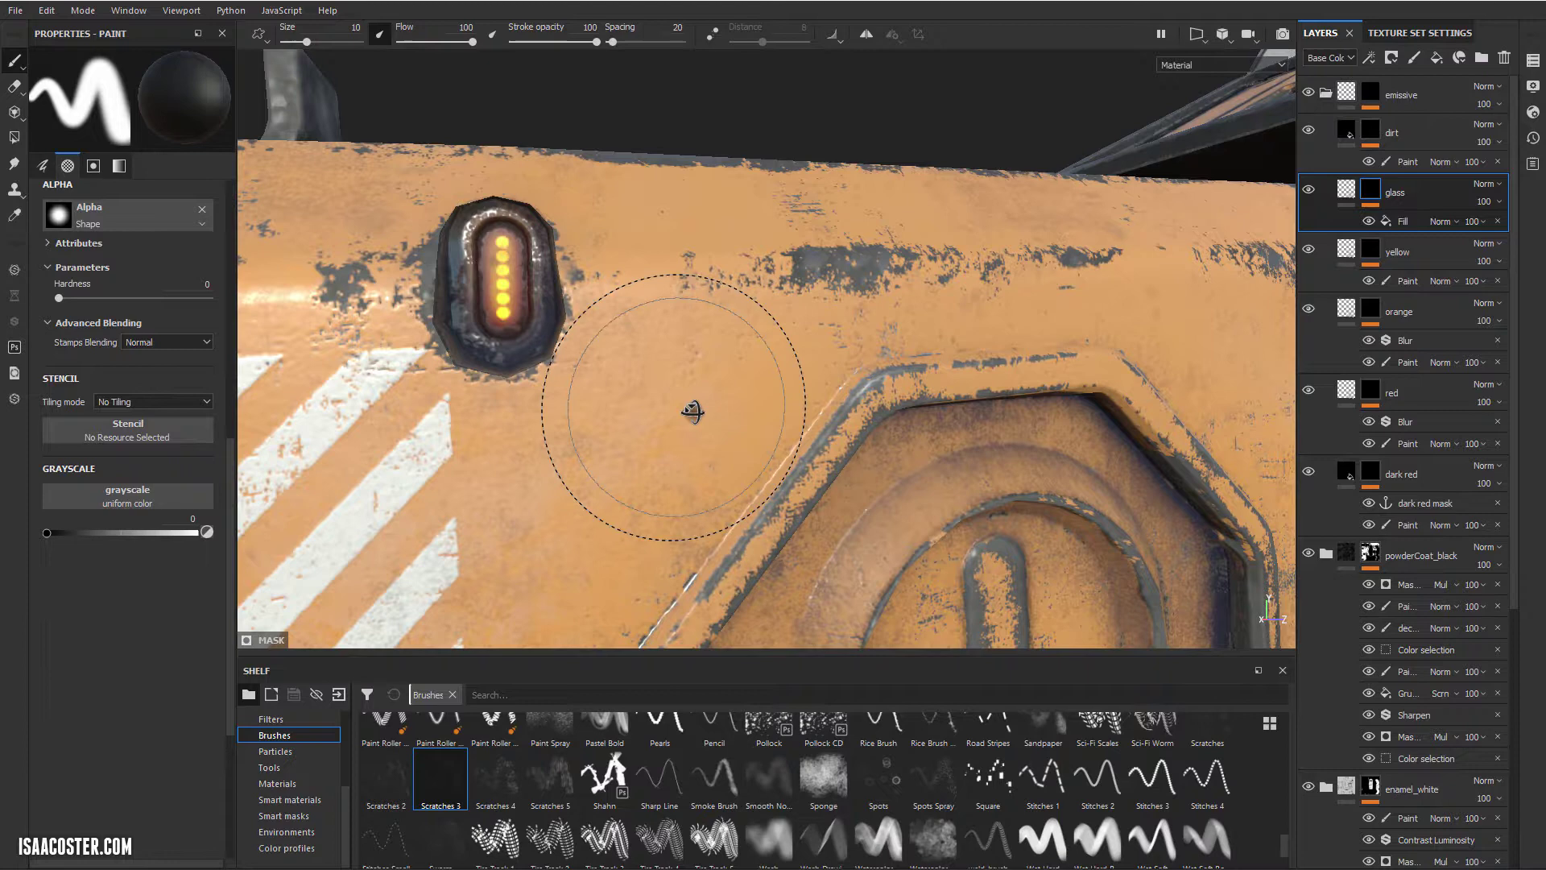
pyautogui.keyDown('alt'); pyautogui.moveTo(693, 411); pyautogui.dragTo(480, 407); pyautogui.keyUp('alt')
pyautogui.keyDown('alt'); pyautogui.moveTo(480, 406); pyautogui.dragTo(753, 402, button='right'); pyautogui.keyUp('alt')
pyautogui.keyDown('alt'); pyautogui.moveTo(765, 404); pyautogui.dragTo(713, 391, button='middle'); pyautogui.keyUp('alt')
pyautogui.keyDown('alt'); pyautogui.moveTo(712, 391); pyautogui.dragTo(557, 424); pyautogui.keyUp('alt')
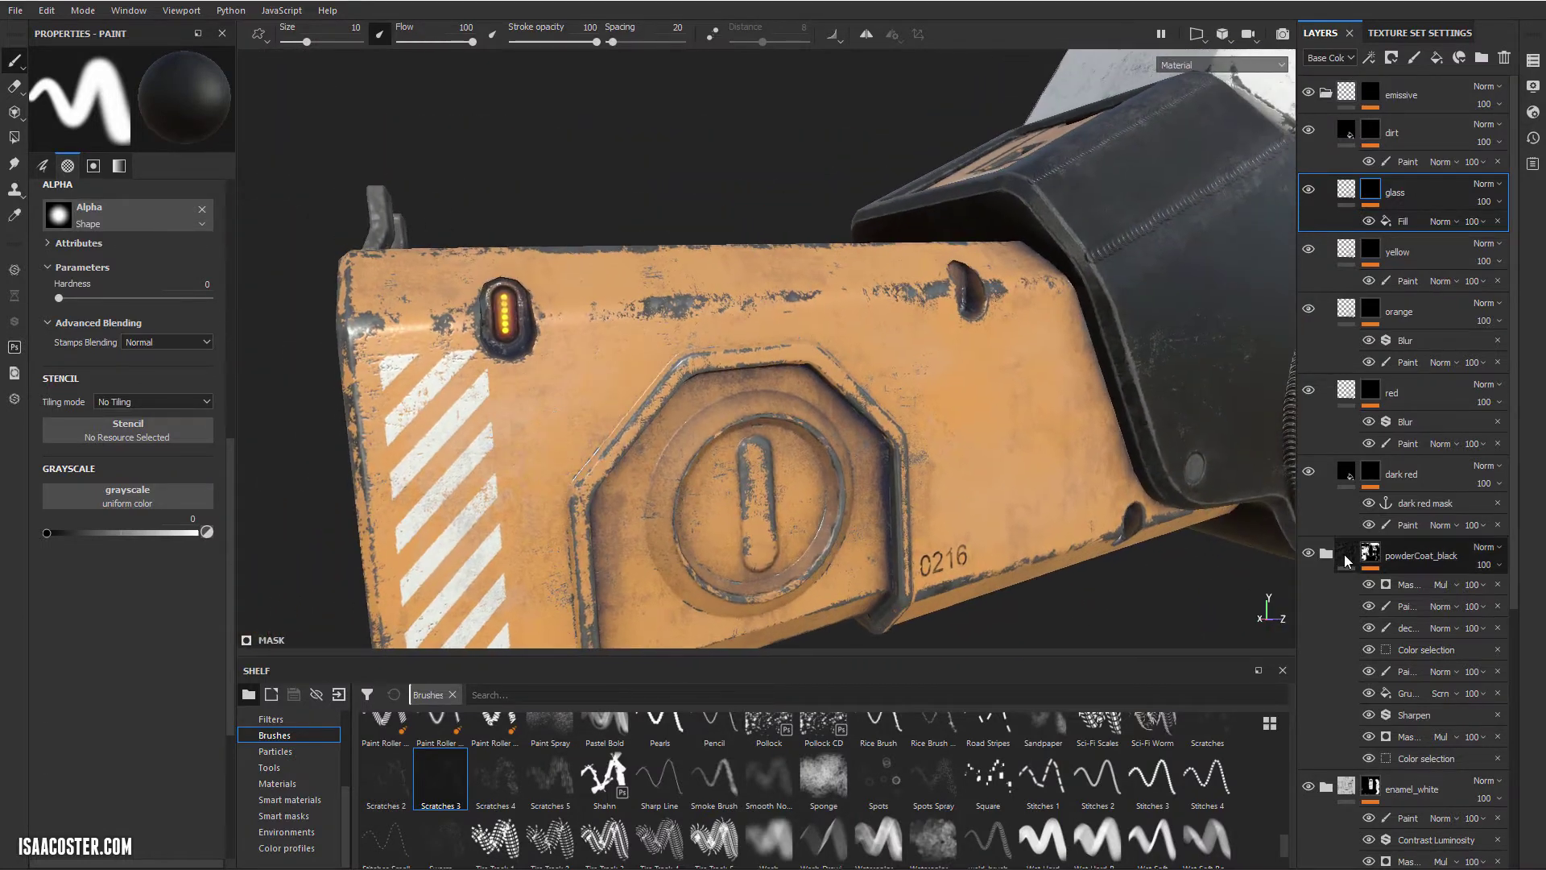
pyautogui.click(1438, 477)
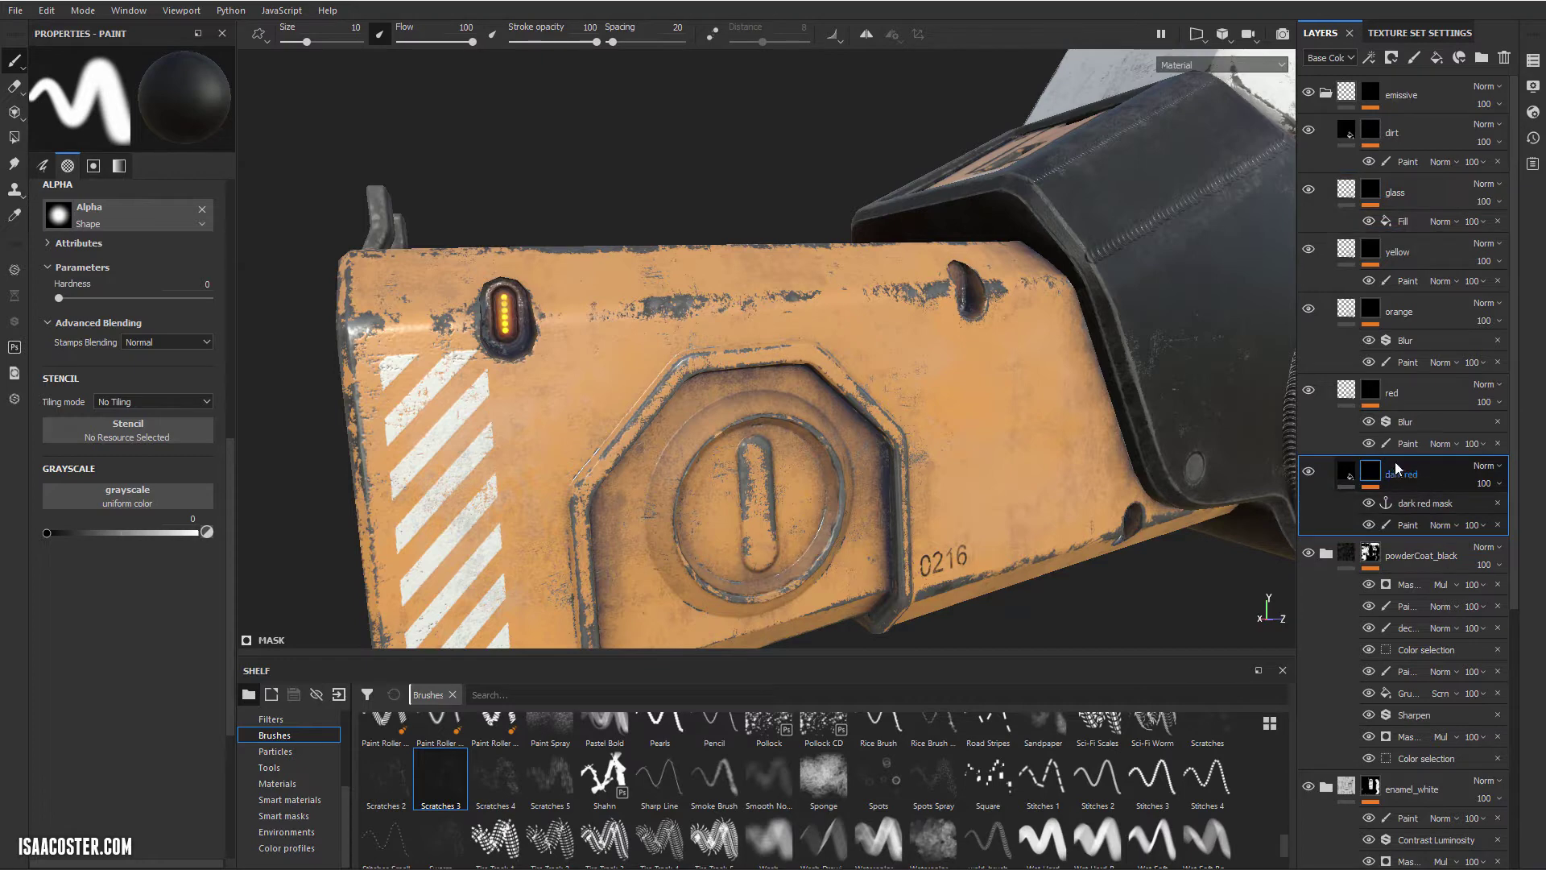
pyautogui.click(1428, 503)
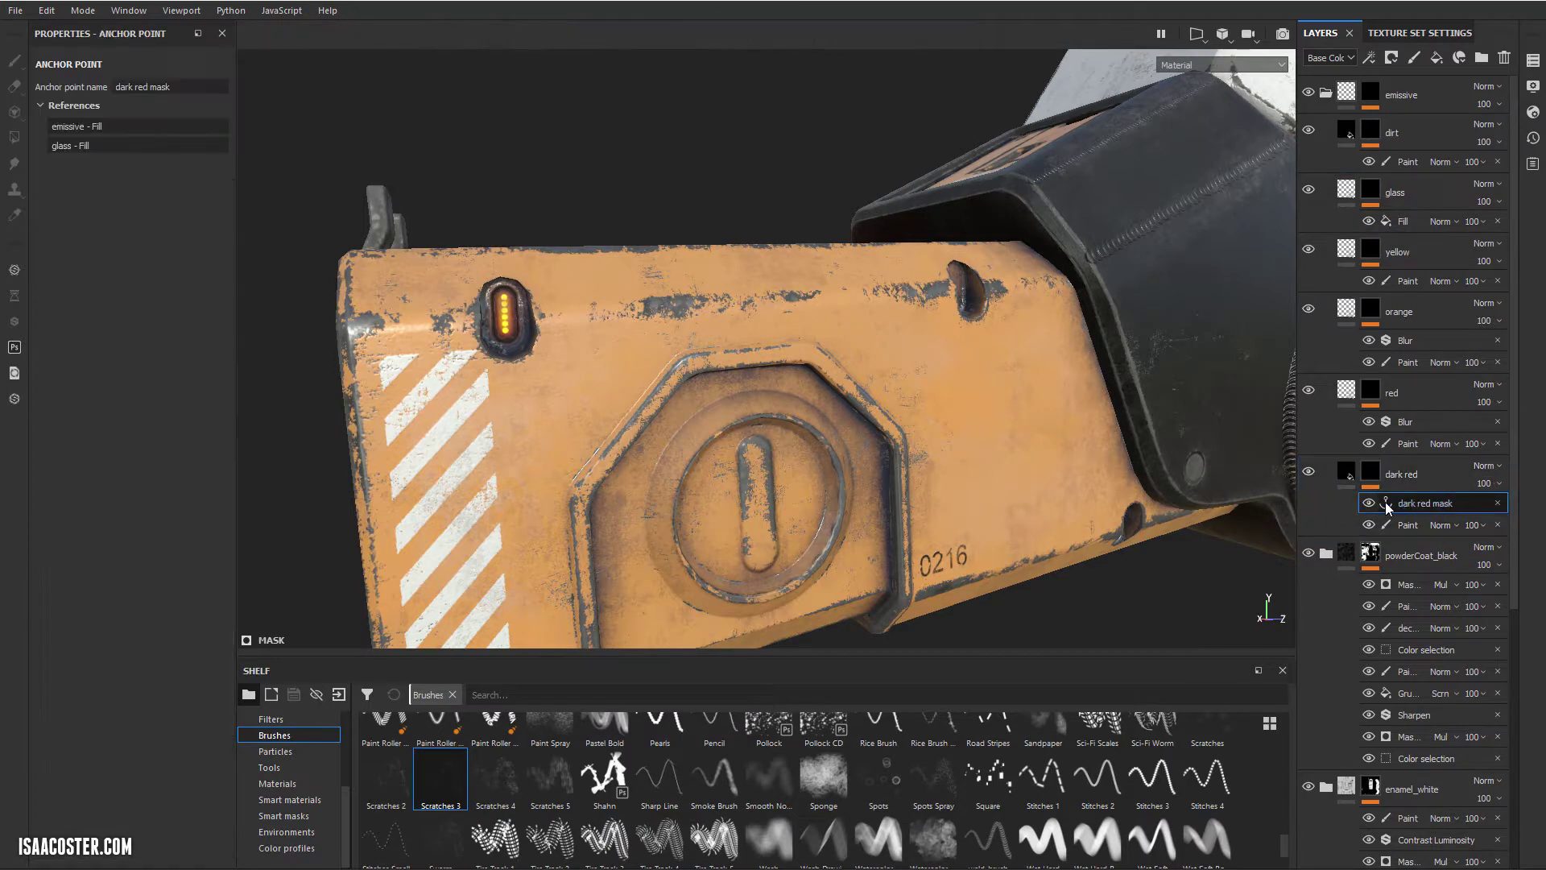
pyautogui.click(1397, 107)
pyautogui.click(1415, 124)
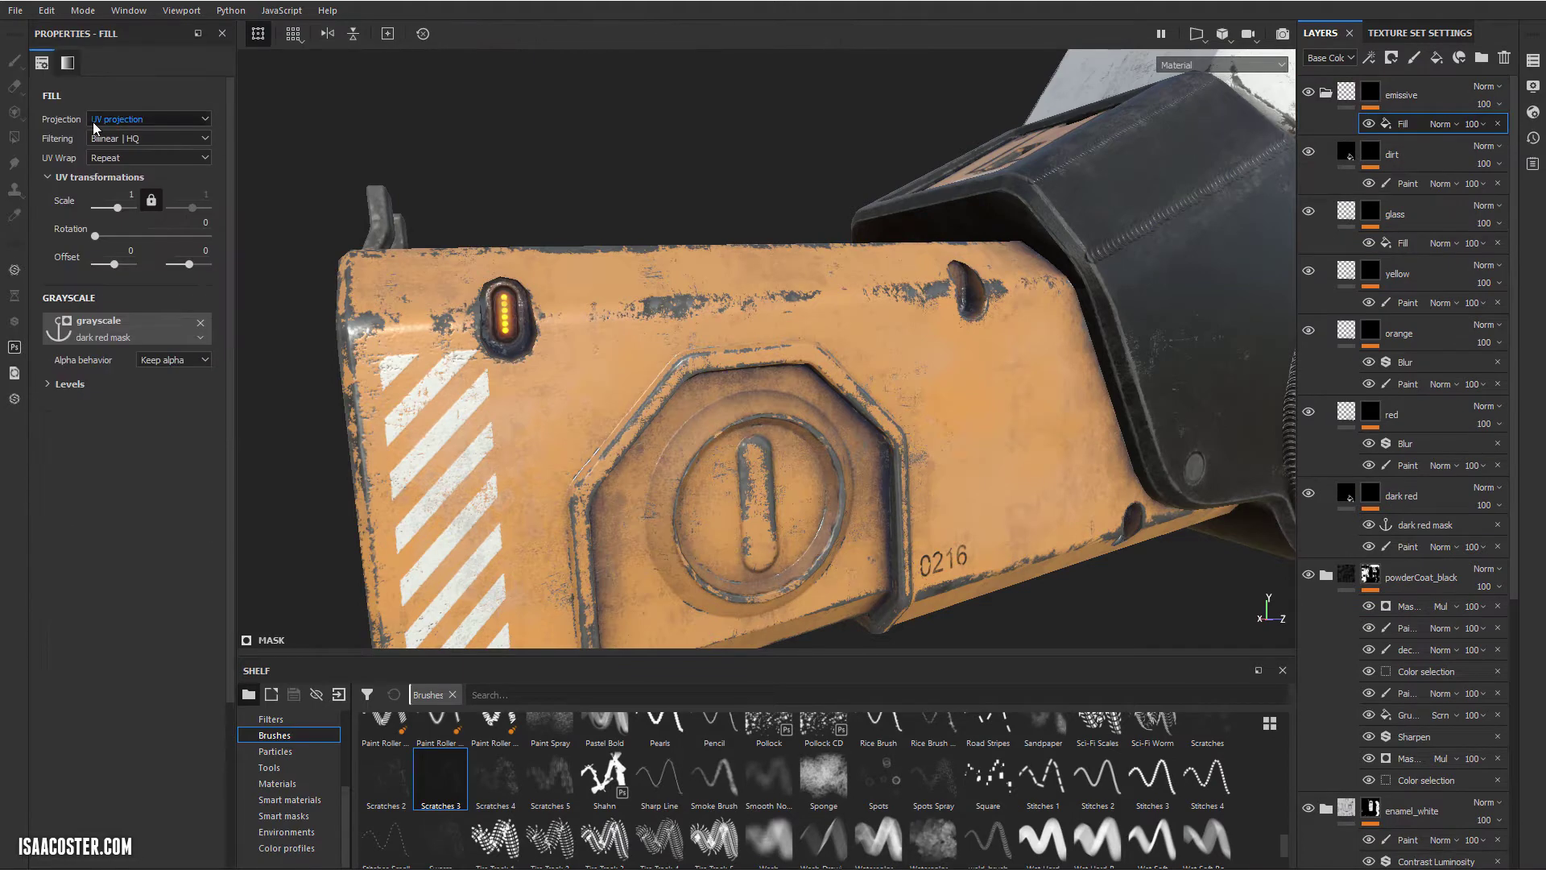
# Duplicate the dark red layer and place the copy directly below the original, above the powderCoat_black folder
pyautogui.click(1417, 496)
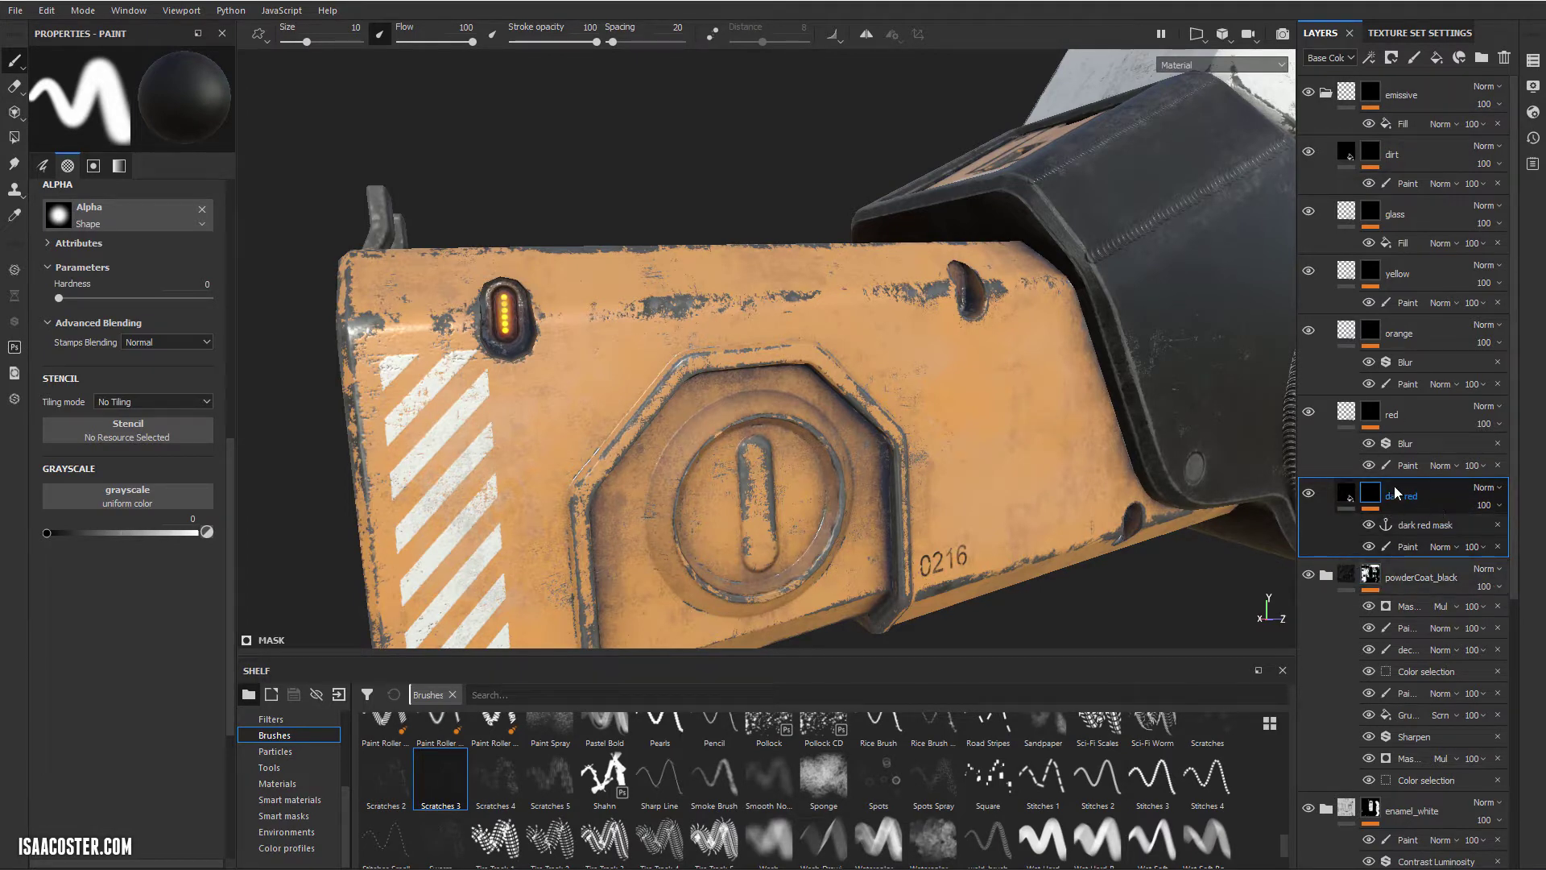
pyautogui.hotkey('ctrl', 'd')
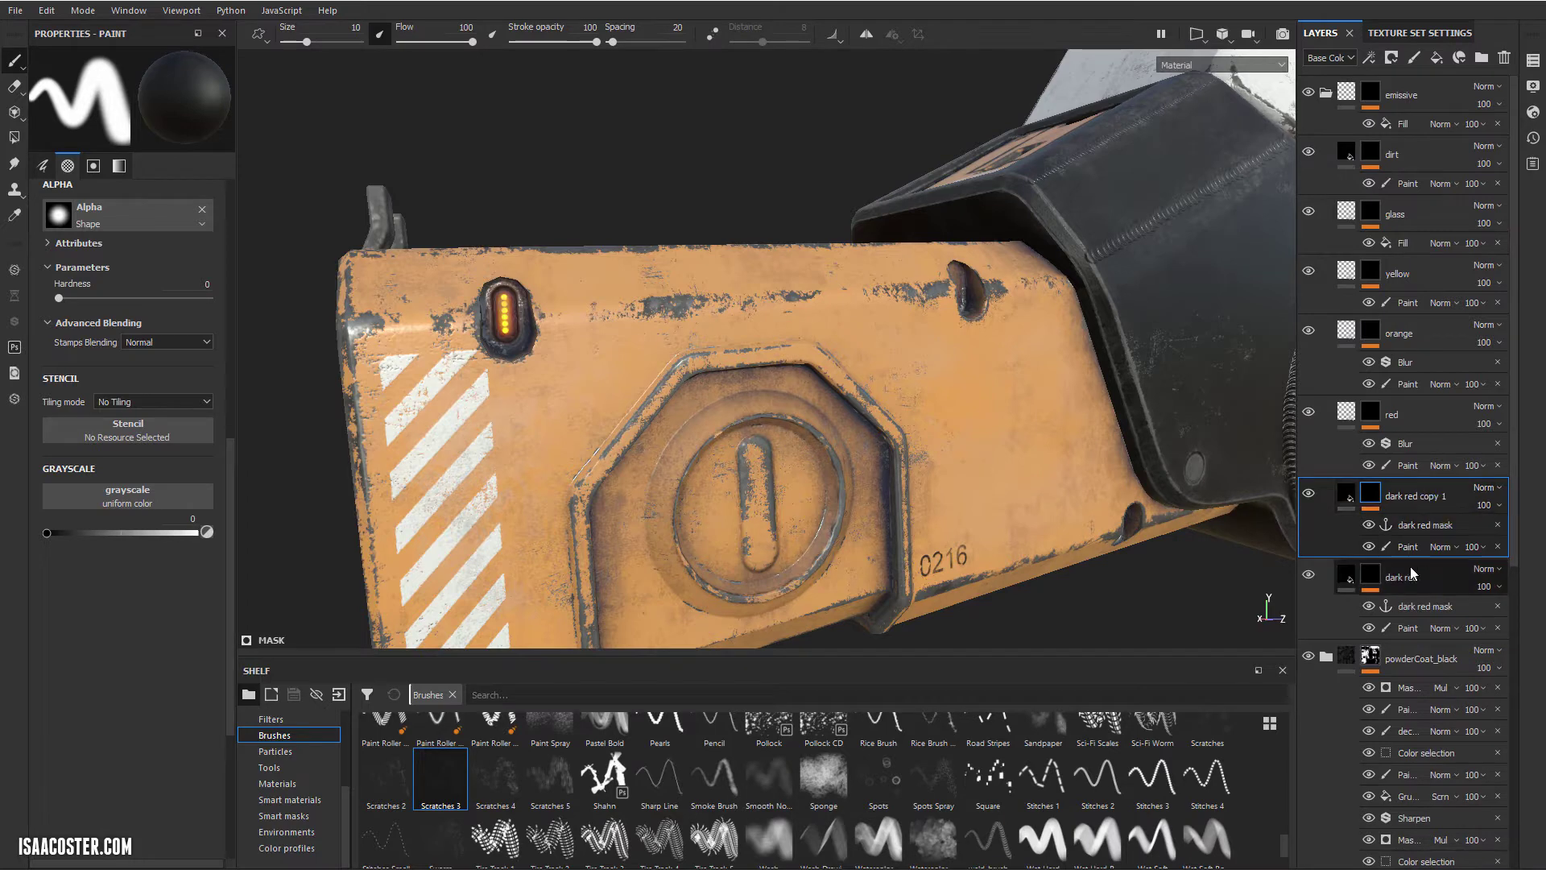
pyautogui.moveTo(1417, 496); pyautogui.dragTo(1447, 623)
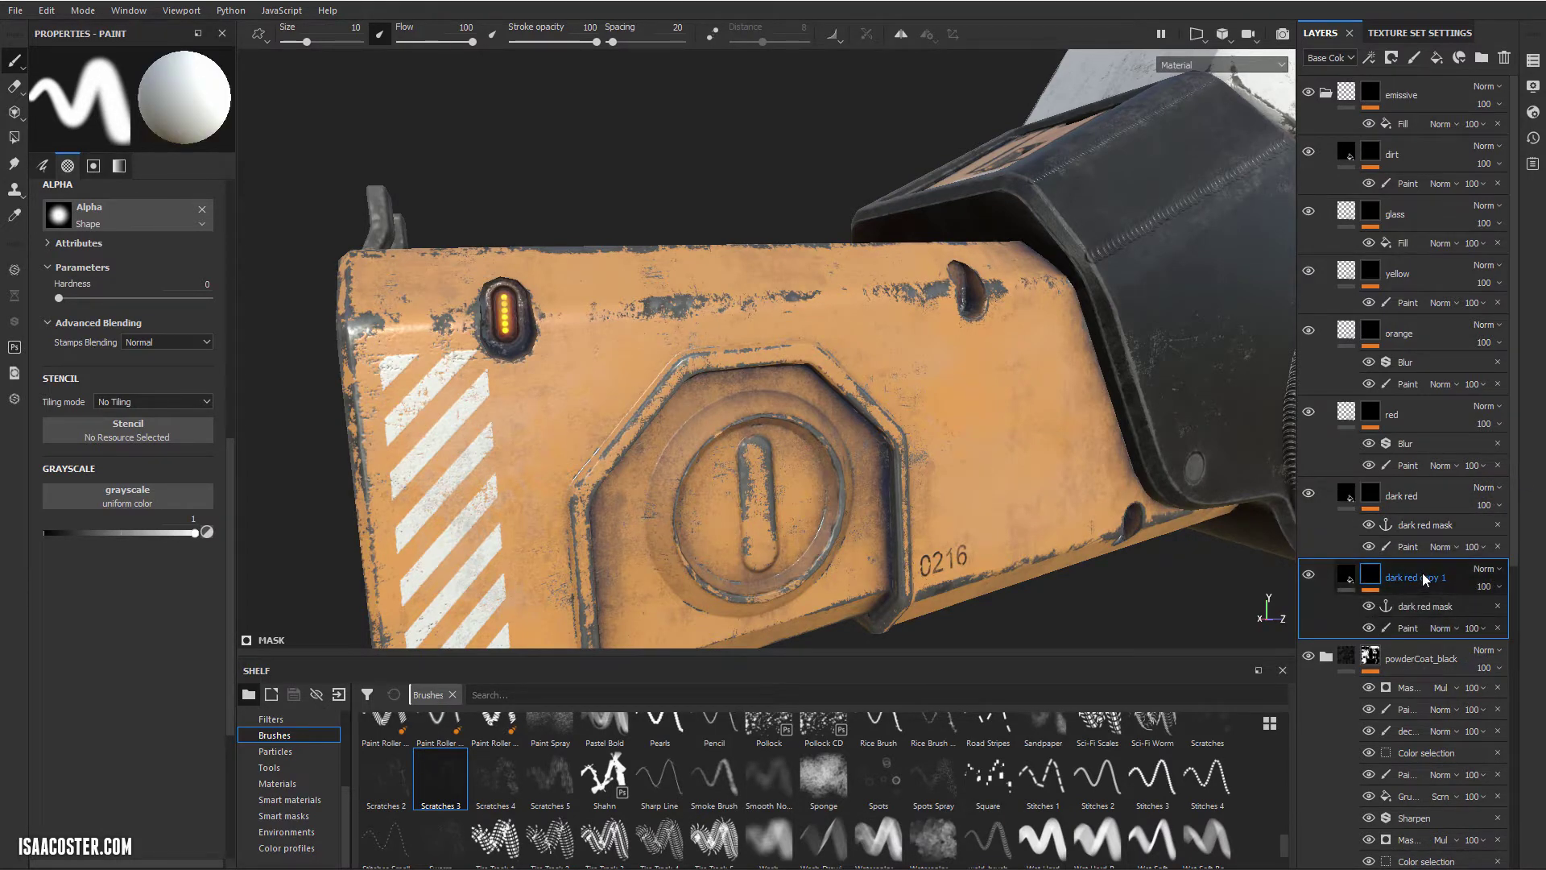
# Rename the duplicated dark red layer as light_base
pyautogui.write('light_')
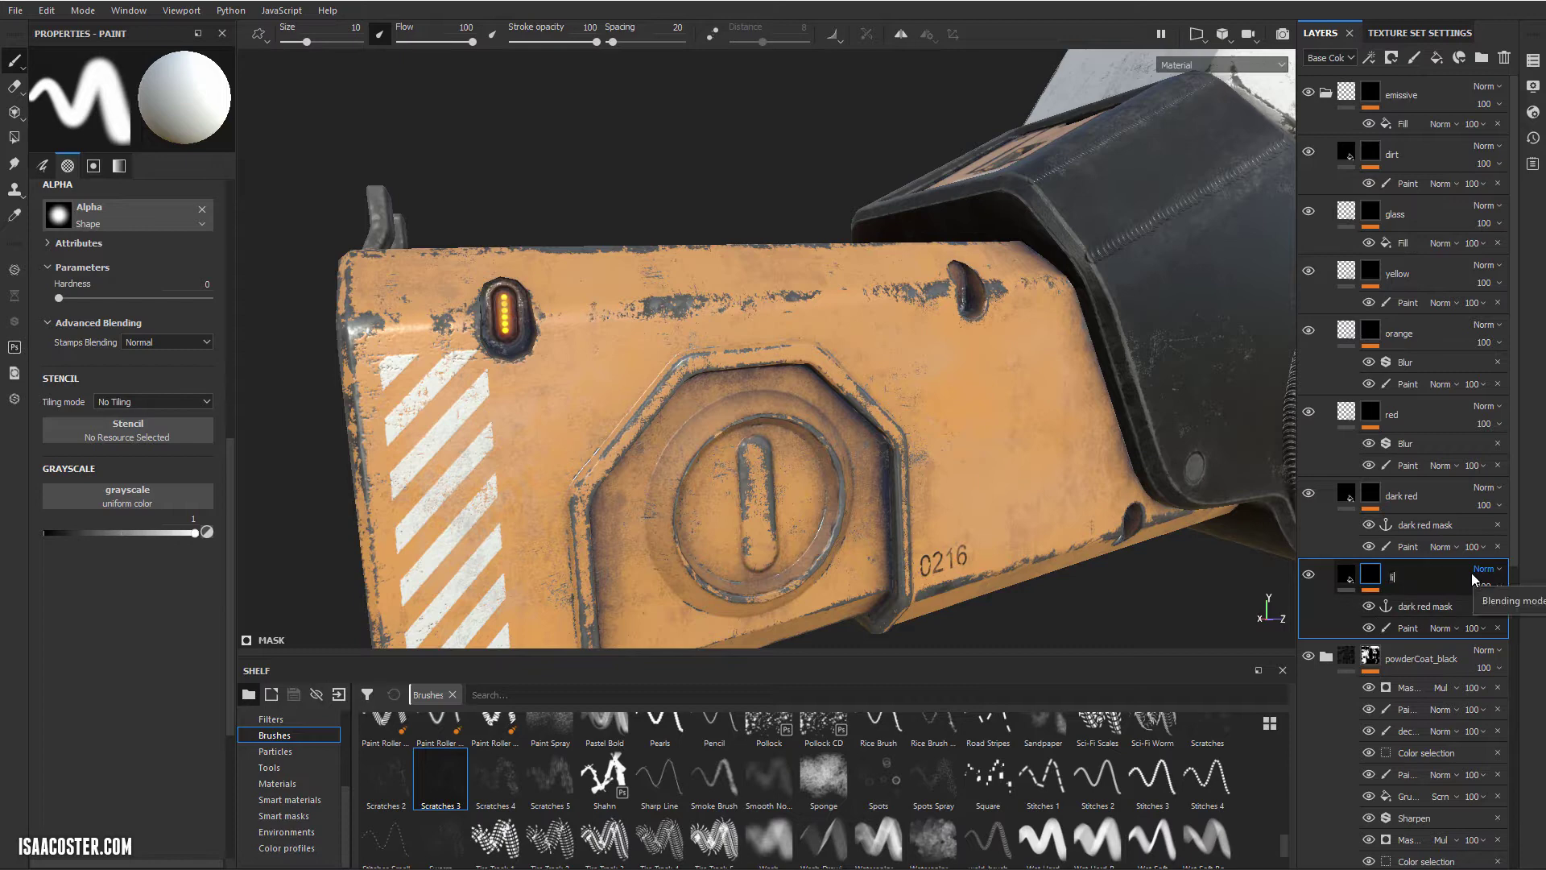
pyautogui.write('base')
pyautogui.press('Return')
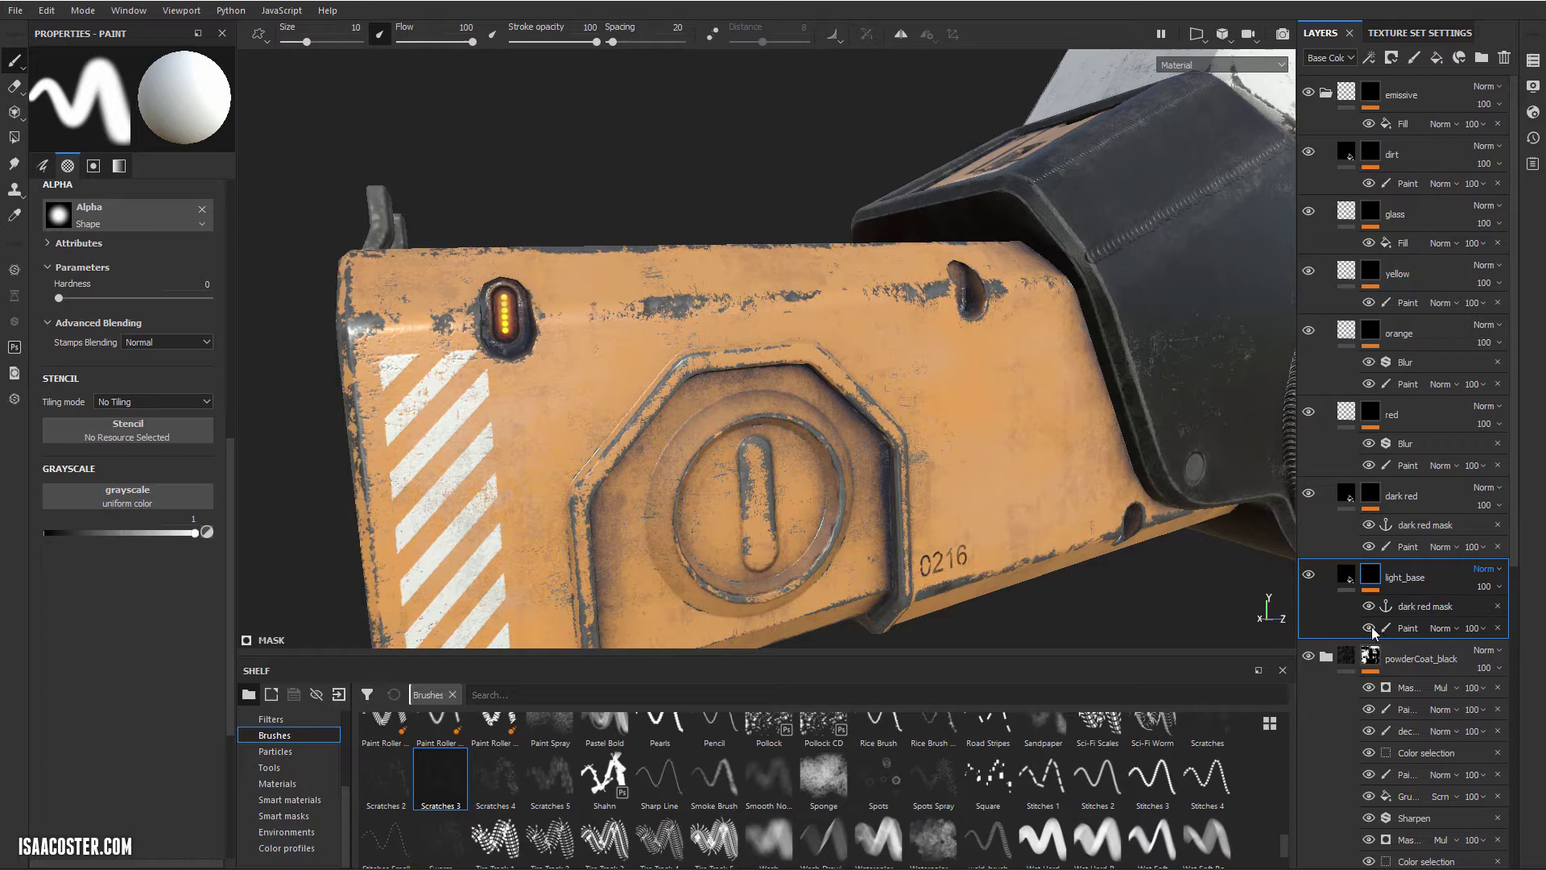
# Disable the color and emissive channels in the light_base layer's fill material
pyautogui.click(1343, 575)
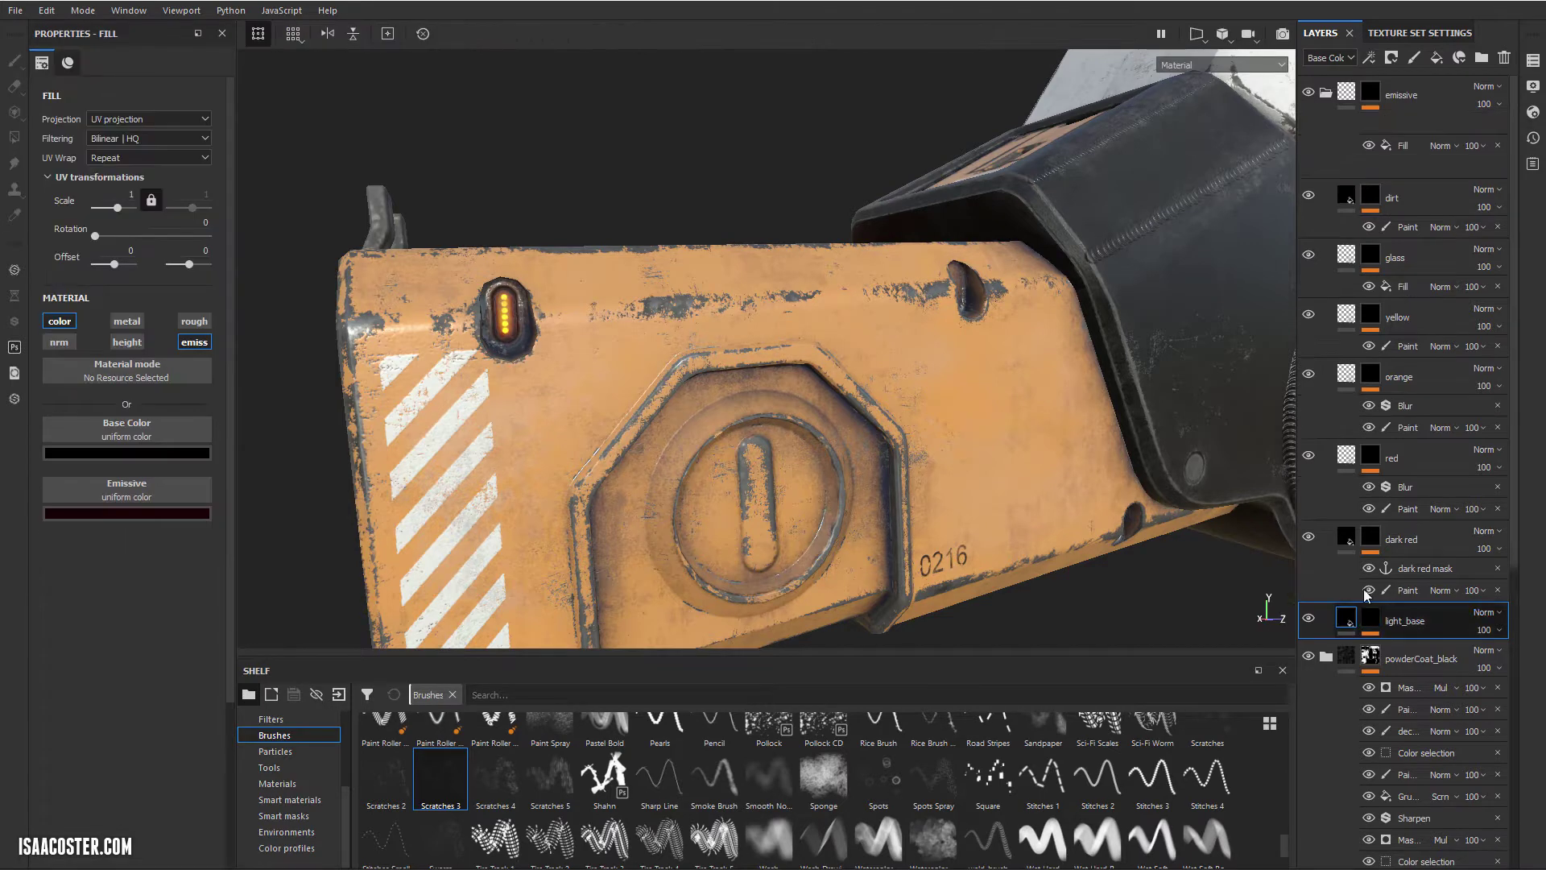
pyautogui.click(59, 322)
pyautogui.click(188, 344)
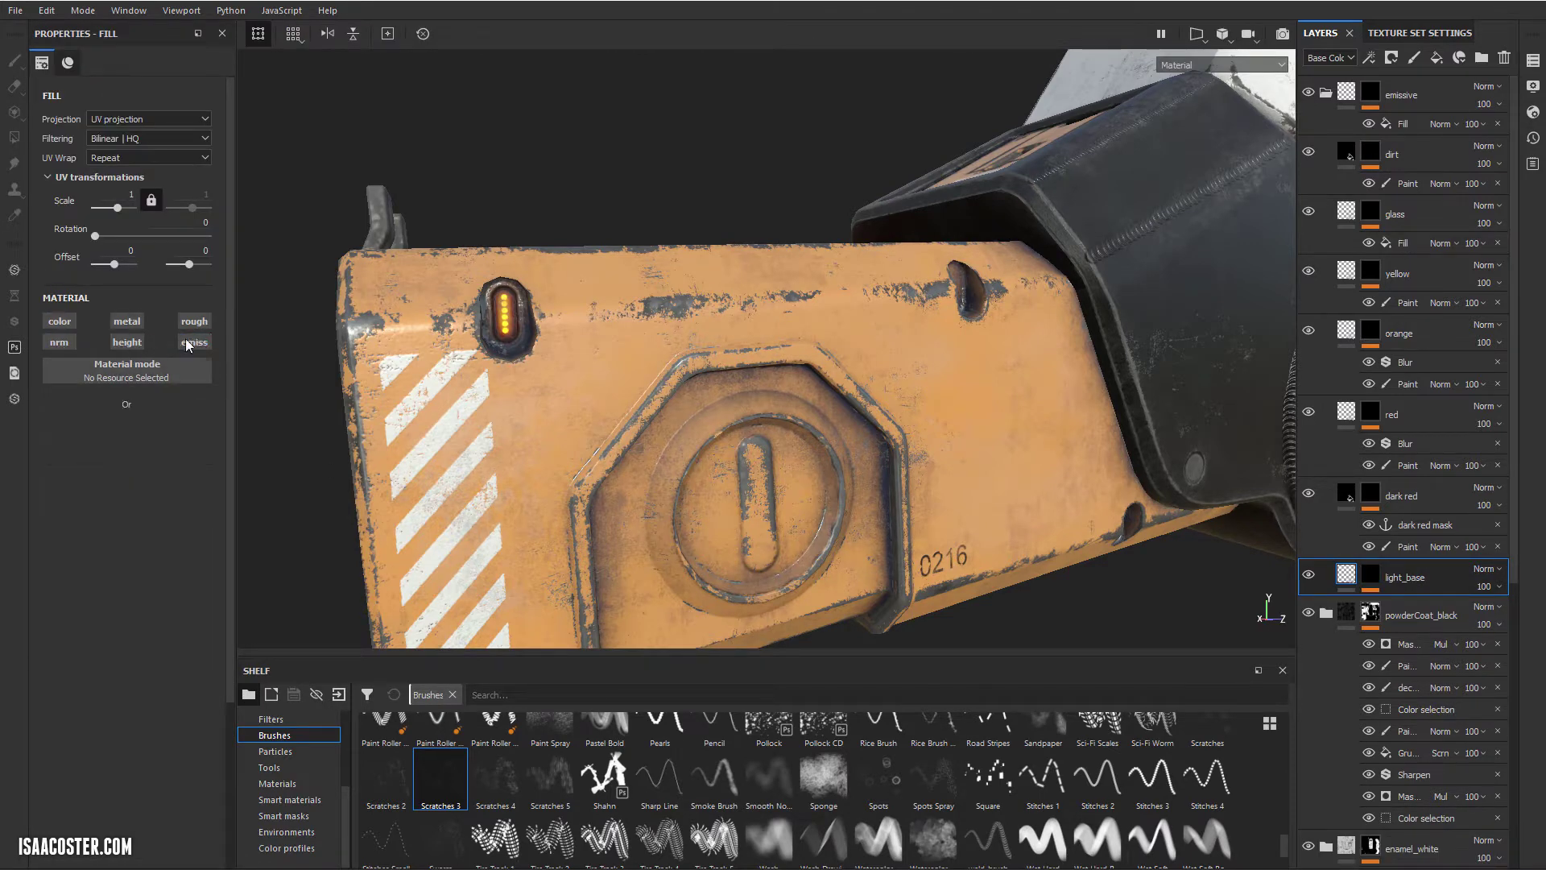
# Replace the copied dark red mask anchor in the light_base mask with a new anchor point above its paint effect
pyautogui.click(1370, 573)
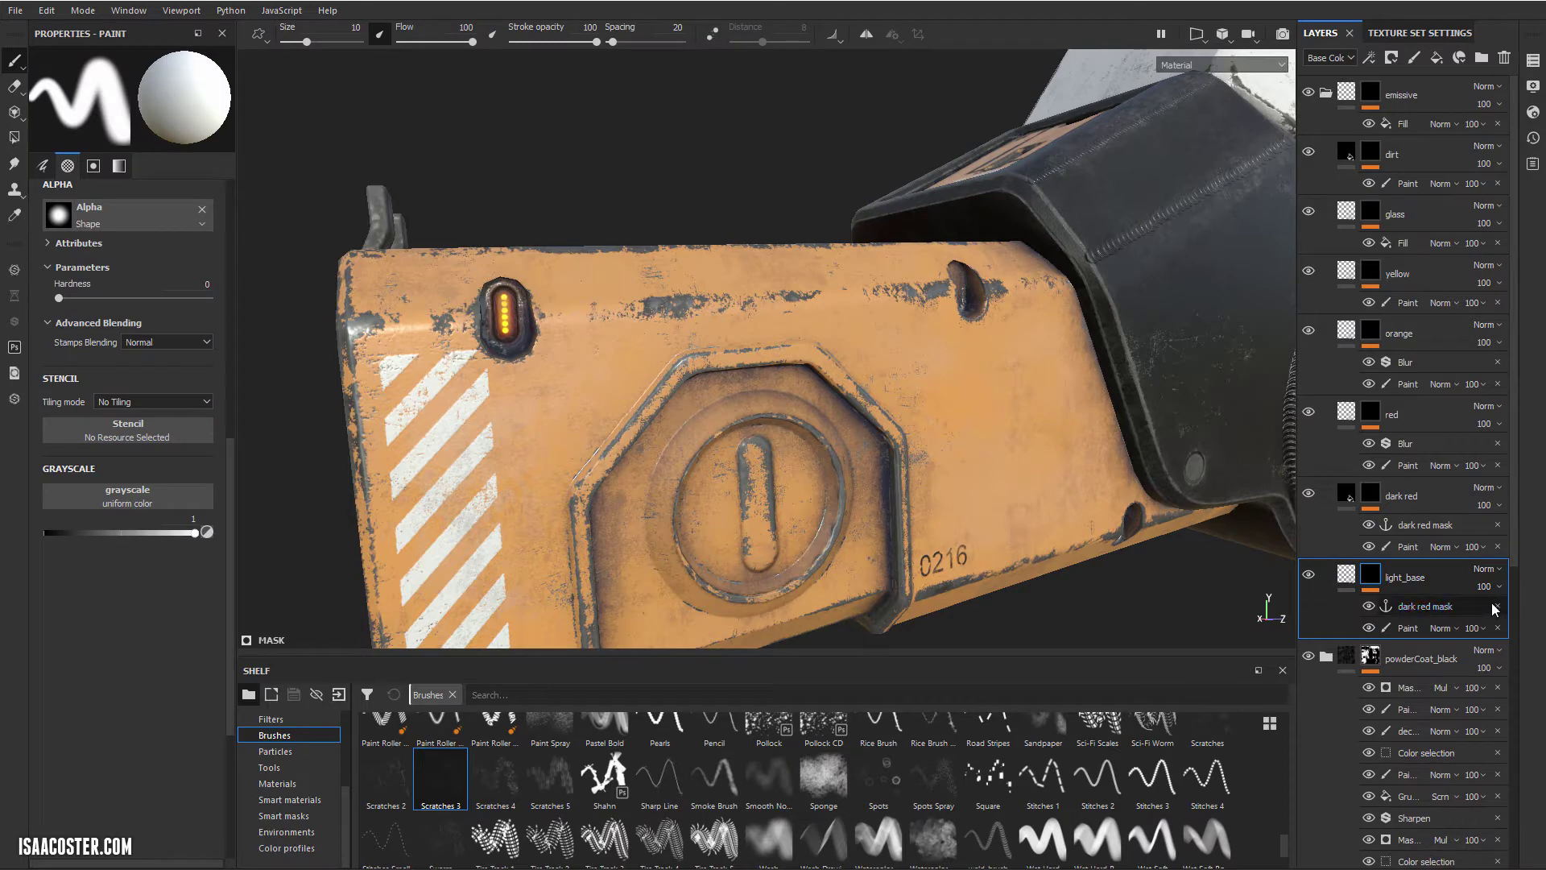
pyautogui.click(1496, 606)
pyautogui.keyDown('alt'); pyautogui.click(1370, 574); pyautogui.keyUp('alt')
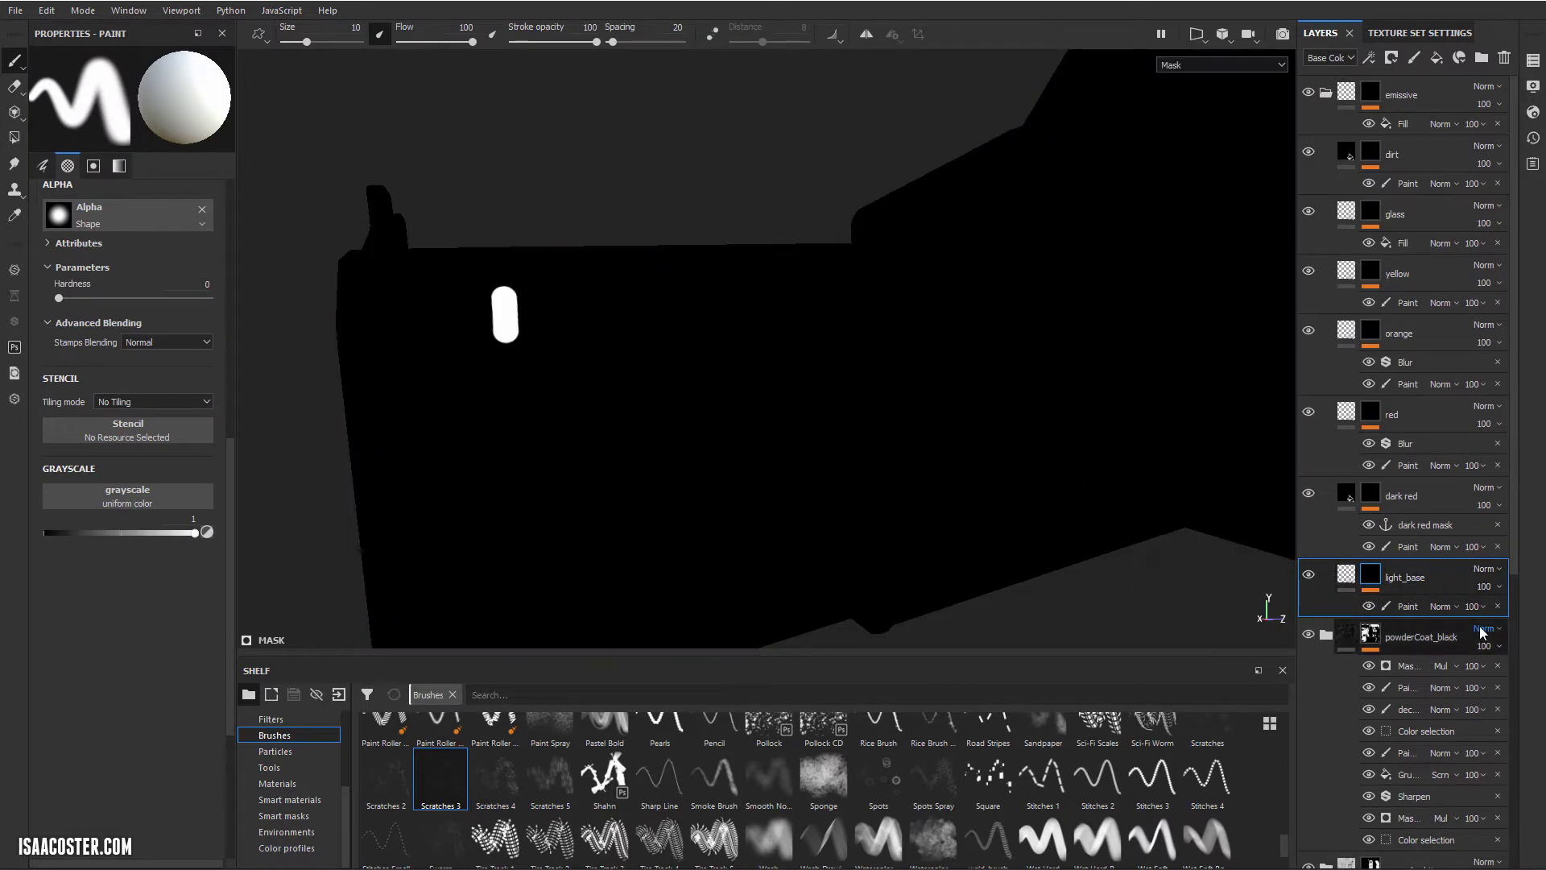
pyautogui.rightClick(1409, 606)
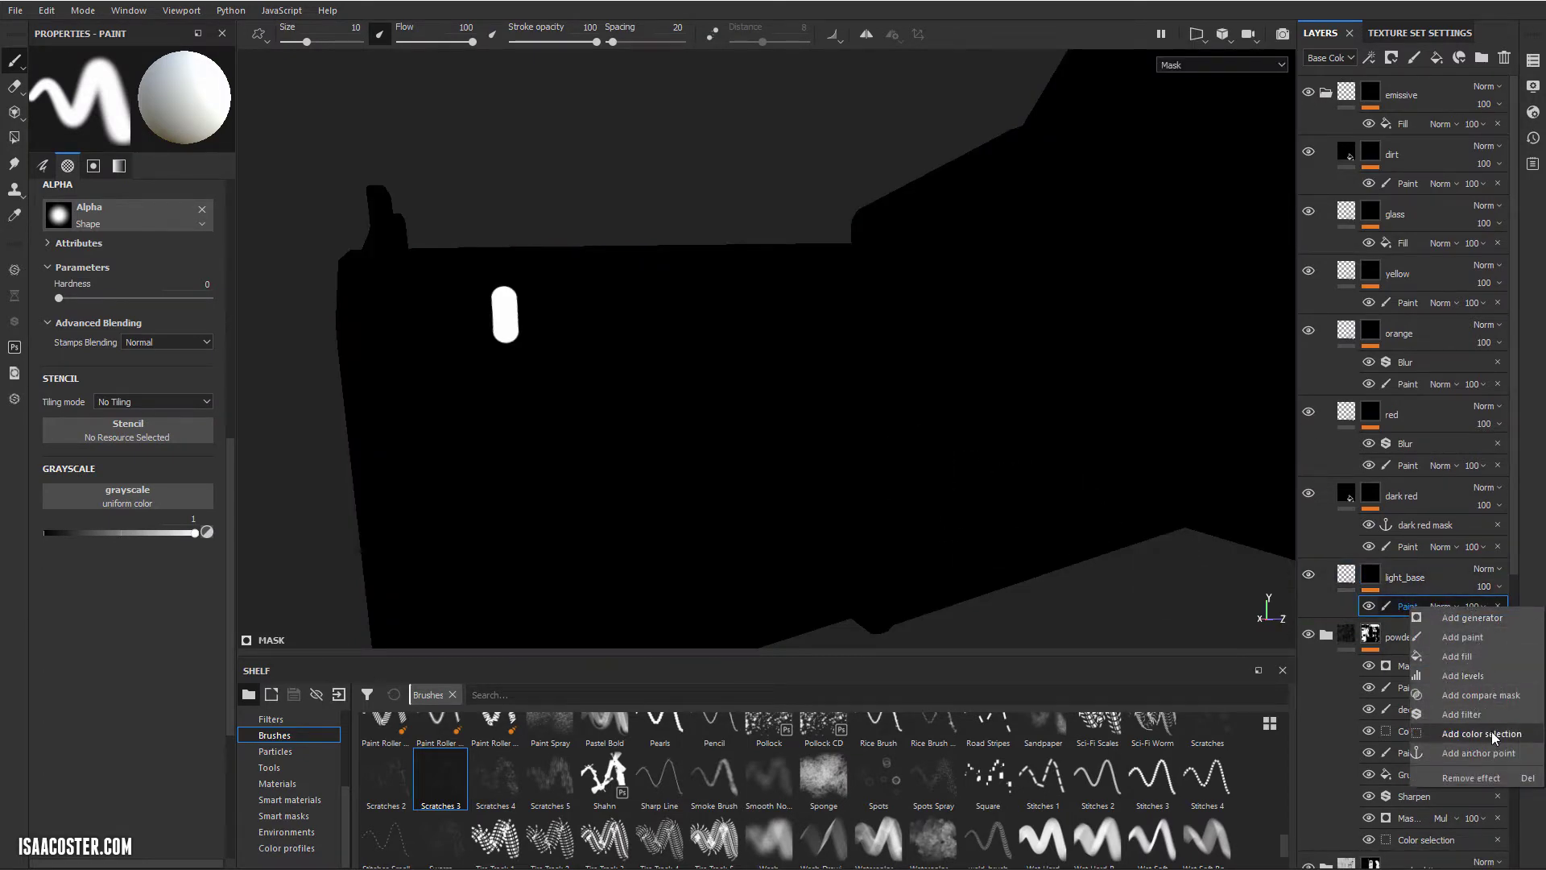
pyautogui.click(1490, 753)
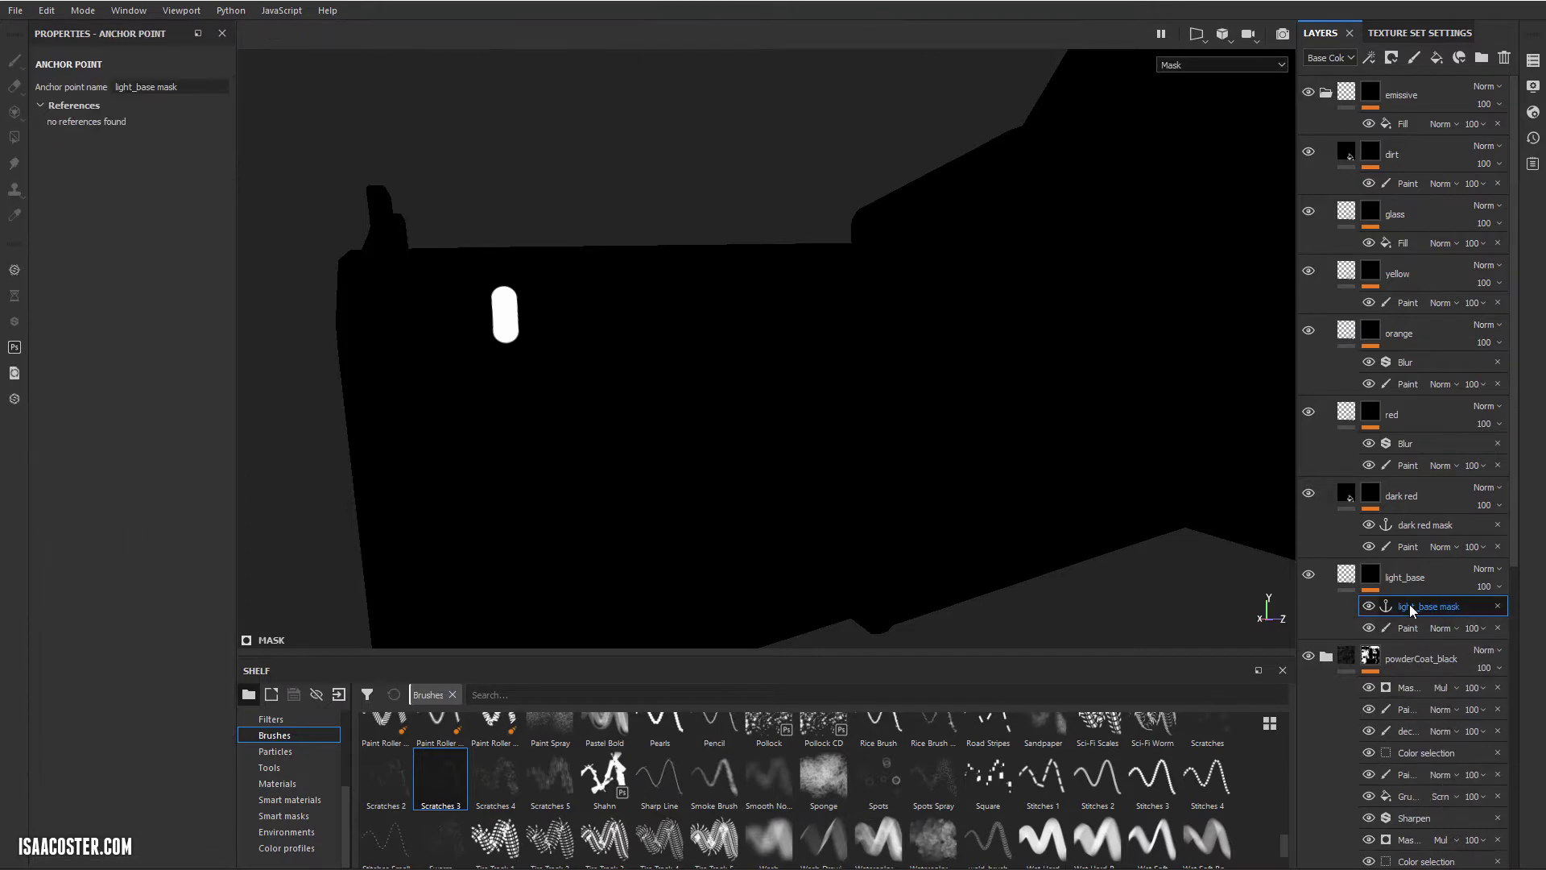
# Set the grayscale source of the emissive folder's mask fill to the light_base mask anchor point
pyautogui.click(1429, 123)
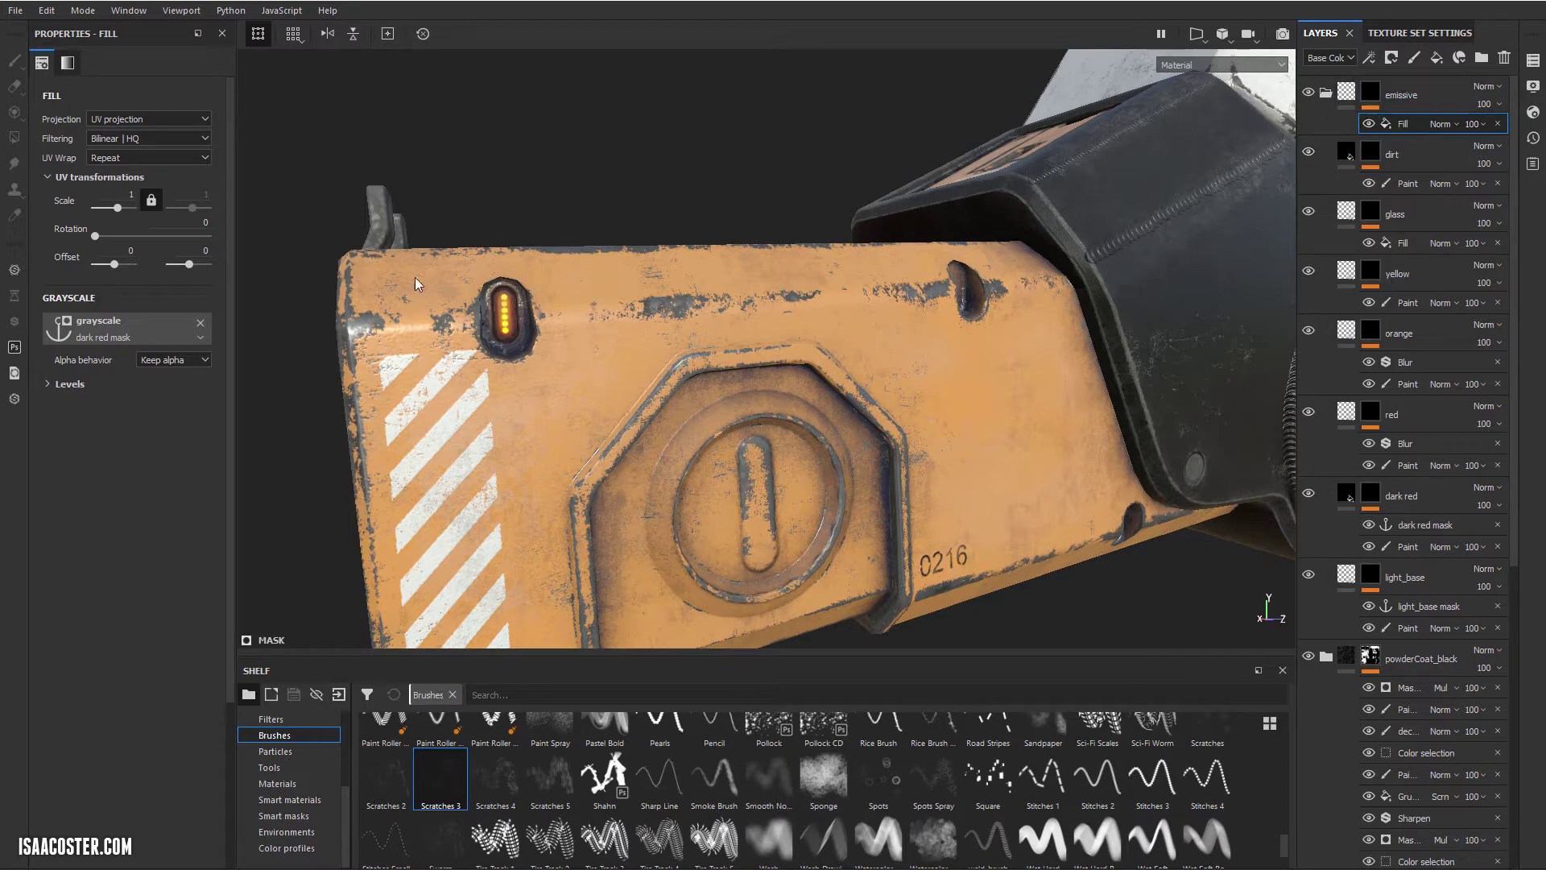
pyautogui.click(132, 326)
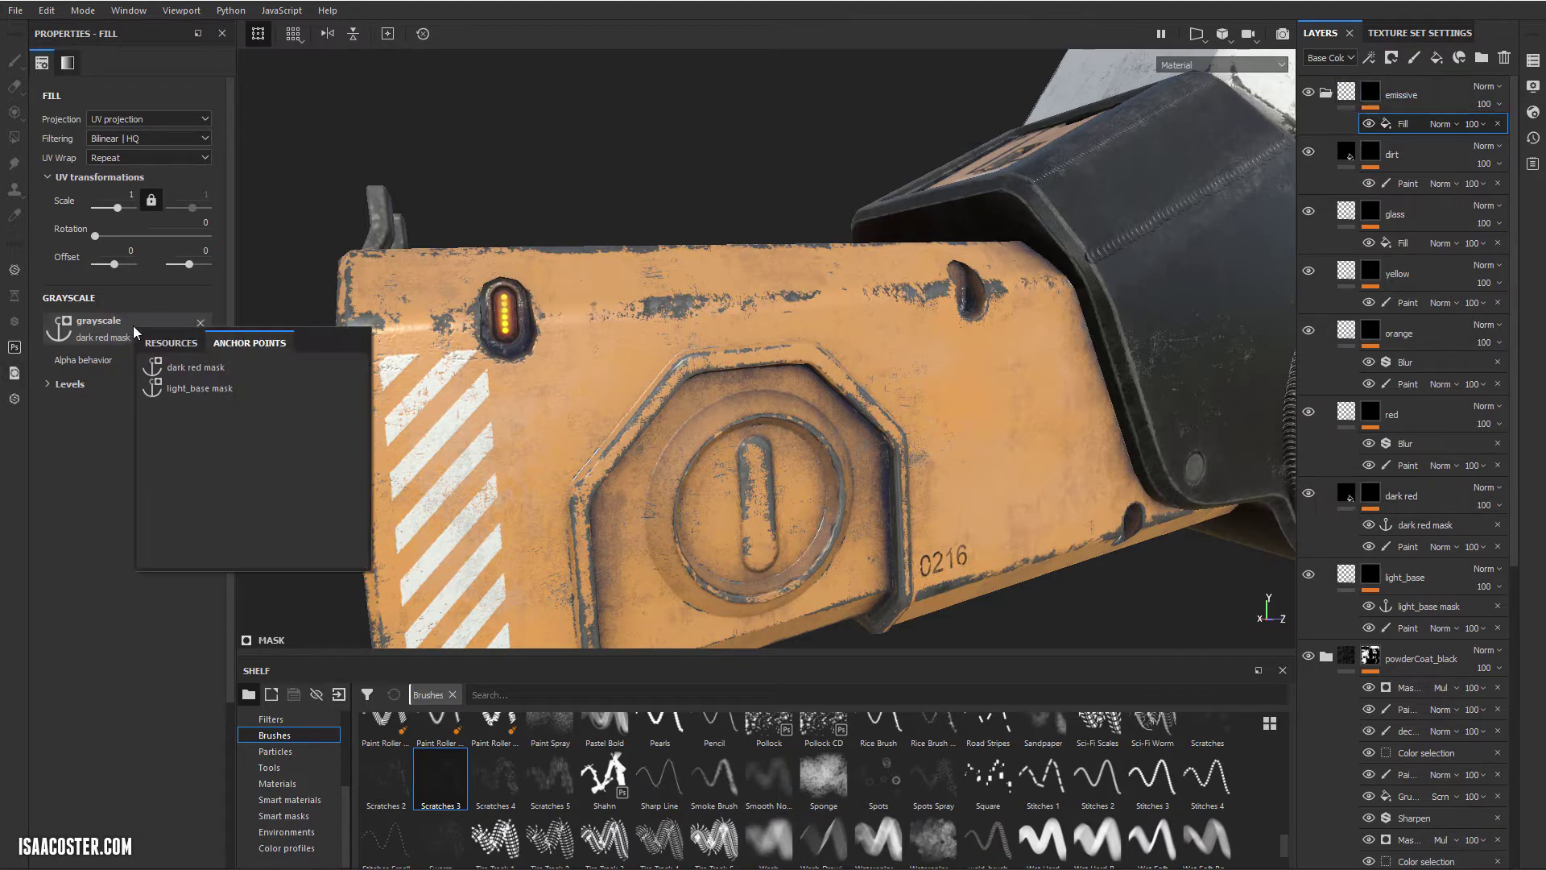
pyautogui.click(185, 388)
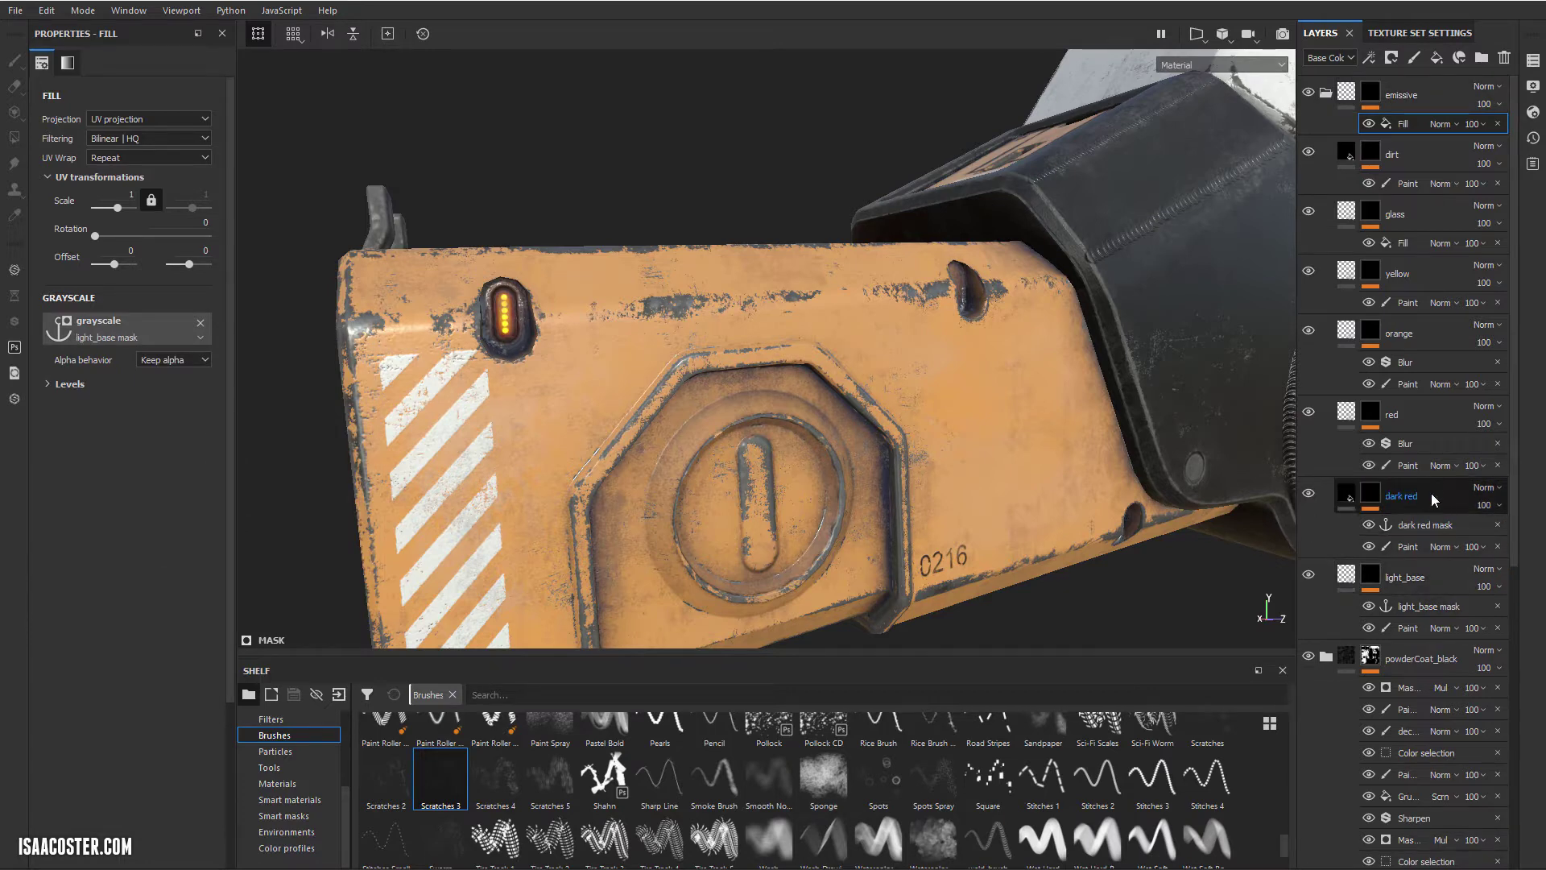
# Examine the indicator light from several angles and check the emissive folder's mask on its own
pyautogui.keyDown('alt'); pyautogui.moveTo(614, 322); pyautogui.dragTo(677, 346); pyautogui.keyUp('alt')
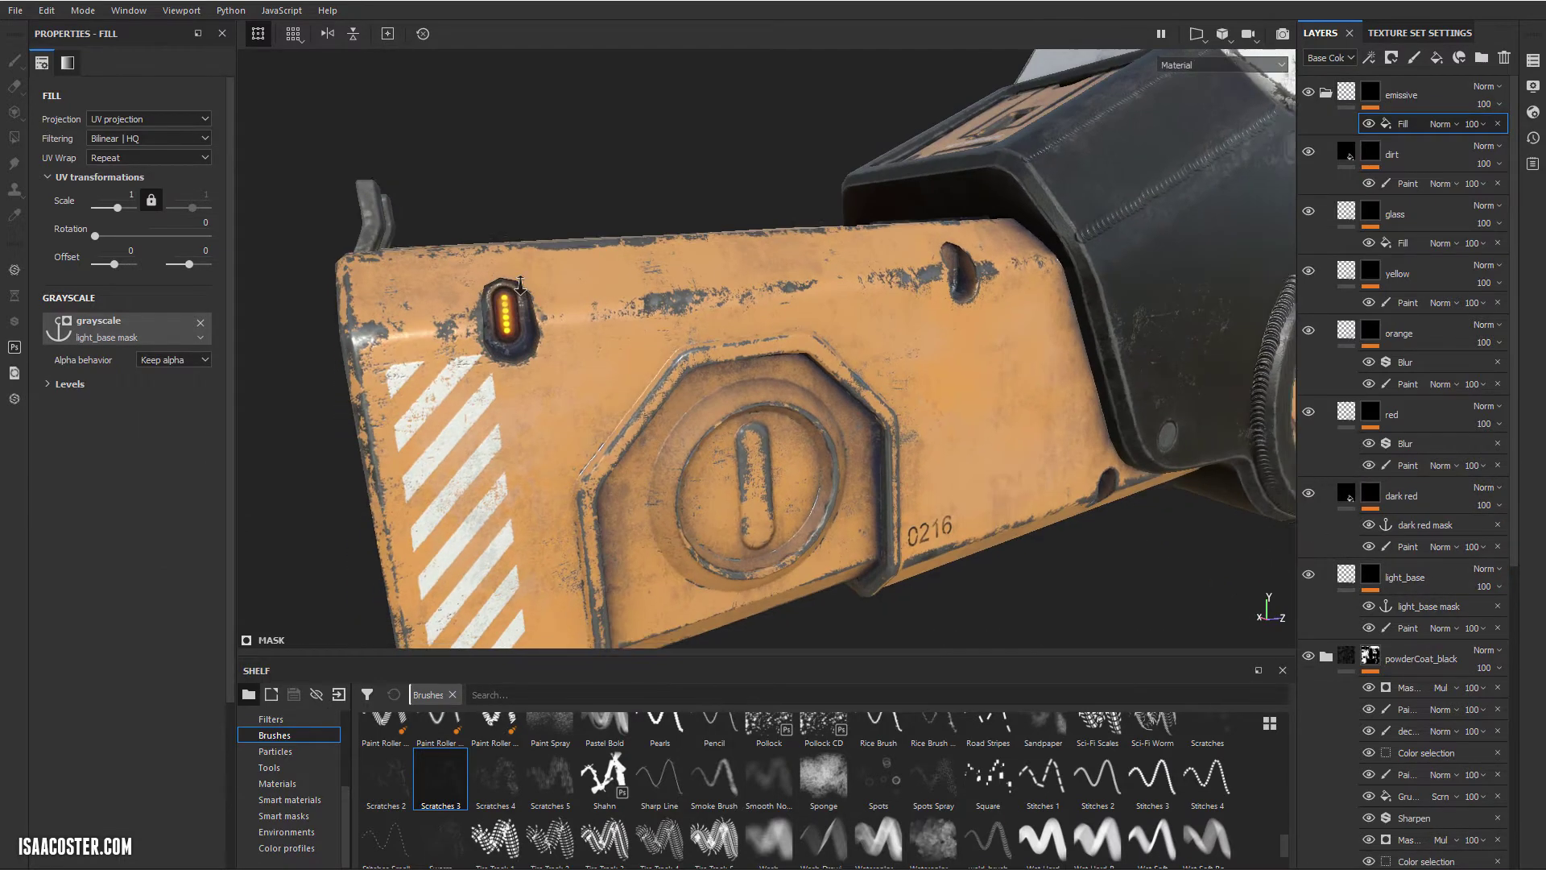
pyautogui.keyDown('alt'); pyautogui.moveTo(676, 346); pyautogui.dragTo(717, 395, button='right'); pyautogui.keyUp('alt')
pyautogui.keyDown('alt'); pyautogui.moveTo(717, 395); pyautogui.dragTo(639, 406); pyautogui.keyUp('alt')
pyautogui.scroll(-2, 636, 405)
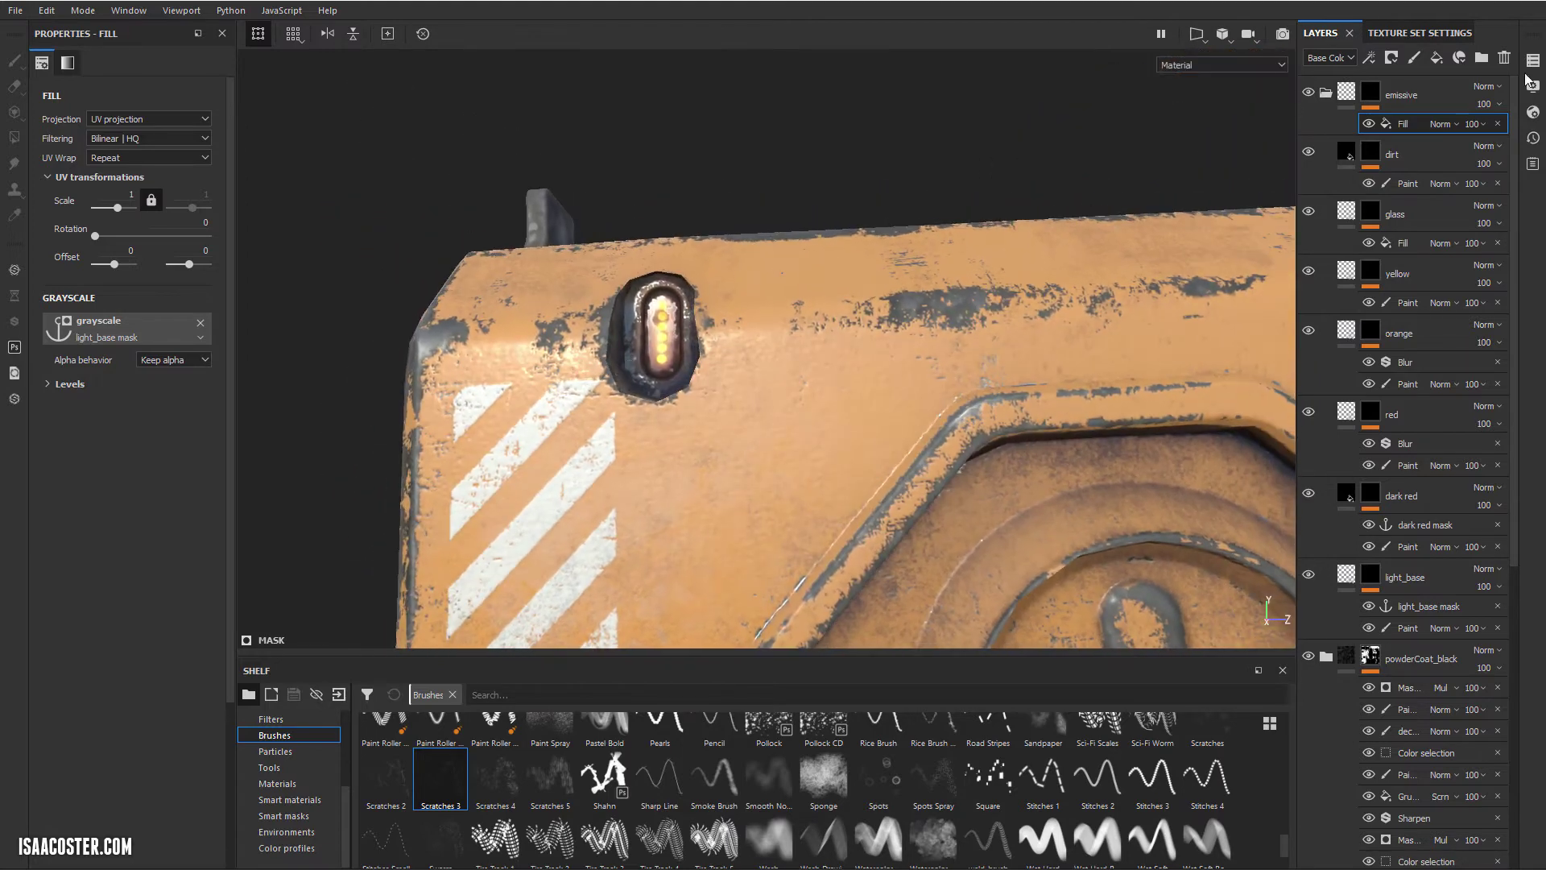
pyautogui.keyDown('alt'); pyautogui.click(1372, 94); pyautogui.keyUp('alt')
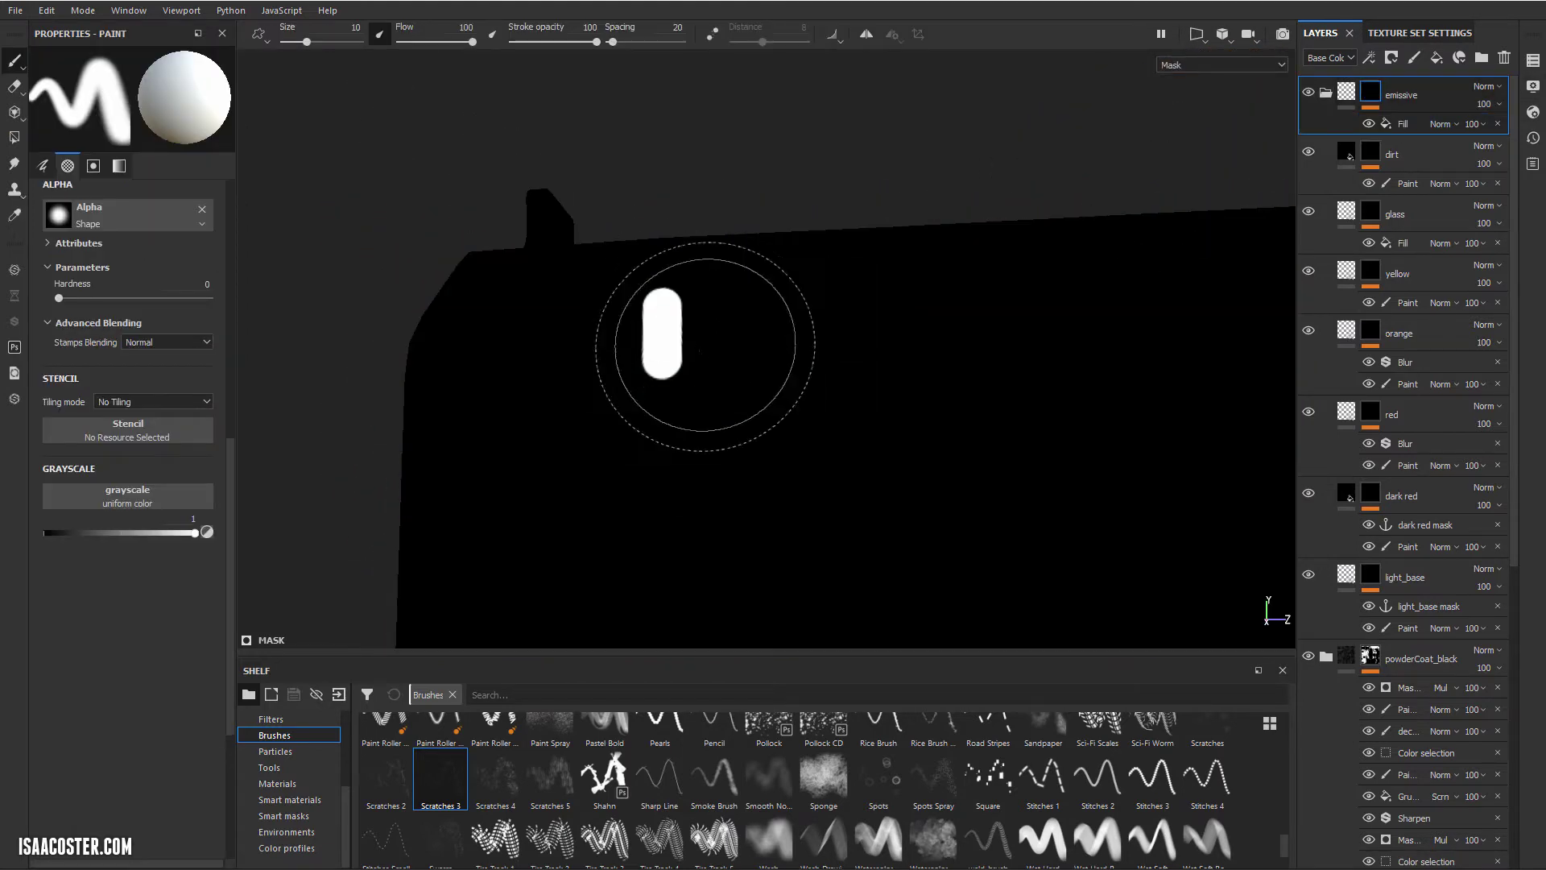
pyautogui.keyDown('alt'); pyautogui.moveTo(725, 345); pyautogui.dragTo(985, 348); pyautogui.keyUp('alt')
pyautogui.press('m')
pyautogui.keyDown('alt'); pyautogui.moveTo(1075, 322); pyautogui.dragTo(902, 367, button='right'); pyautogui.keyUp('alt')
pyautogui.keyDown('alt'); pyautogui.moveTo(902, 366); pyautogui.dragTo(749, 364, button='middle'); pyautogui.keyUp('alt')
pyautogui.keyDown('alt'); pyautogui.moveTo(749, 364); pyautogui.dragTo(508, 339); pyautogui.keyUp('alt')
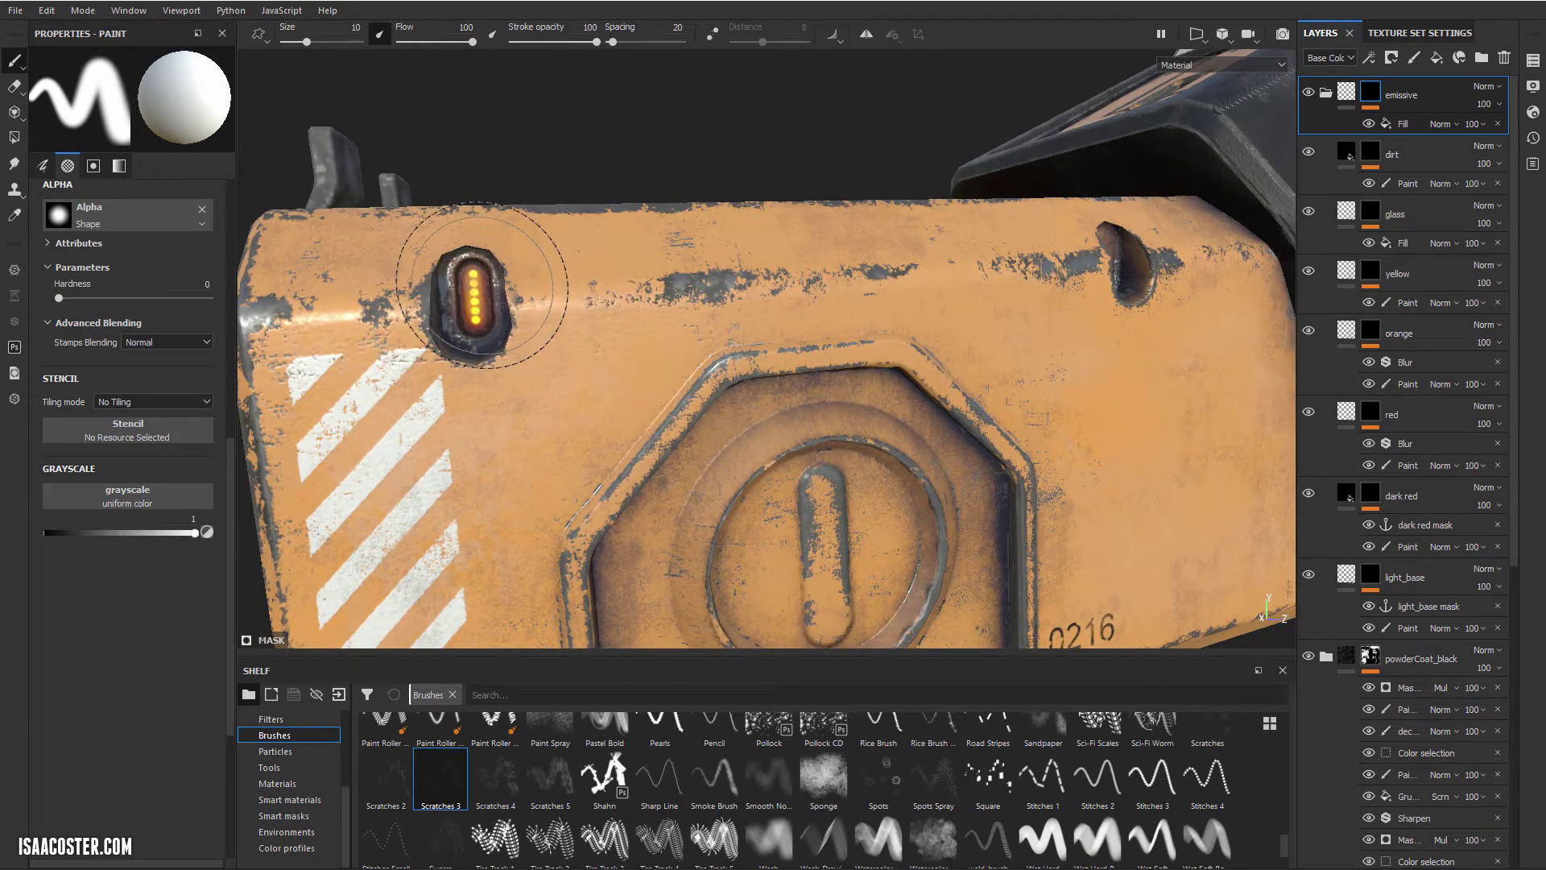
pyautogui.keyDown('alt'); pyautogui.moveTo(1013, 377); pyautogui.dragTo(886, 375, button='middle'); pyautogui.keyUp('alt')
pyautogui.keyDown('alt'); pyautogui.moveTo(886, 375); pyautogui.dragTo(702, 381); pyautogui.keyUp('alt')
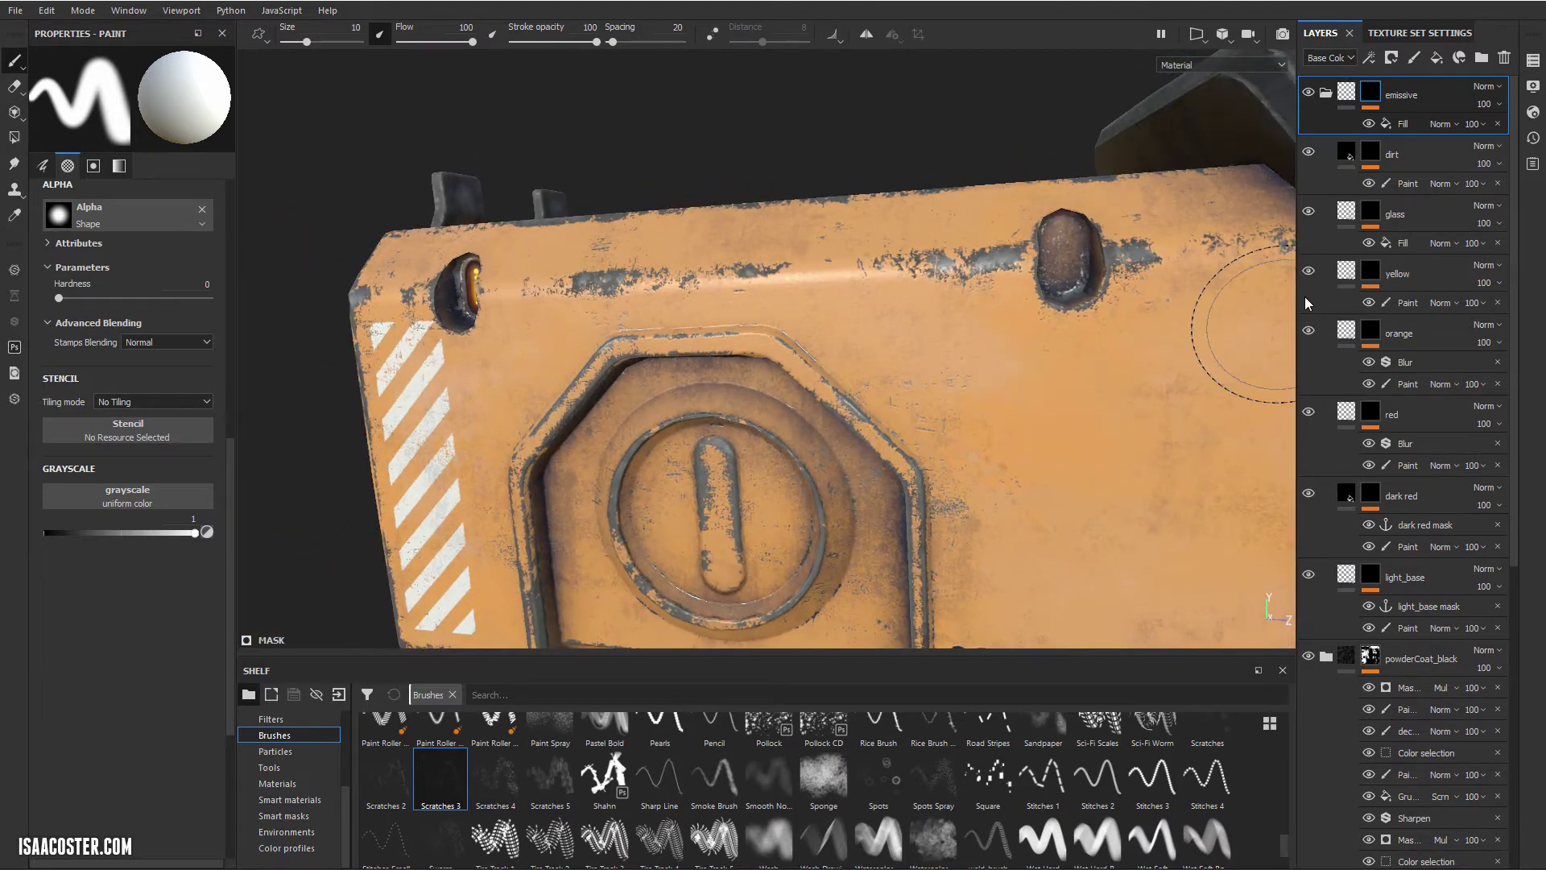
# Check which fills reference the light_base mask and dark red mask anchor points
pyautogui.click(1432, 606)
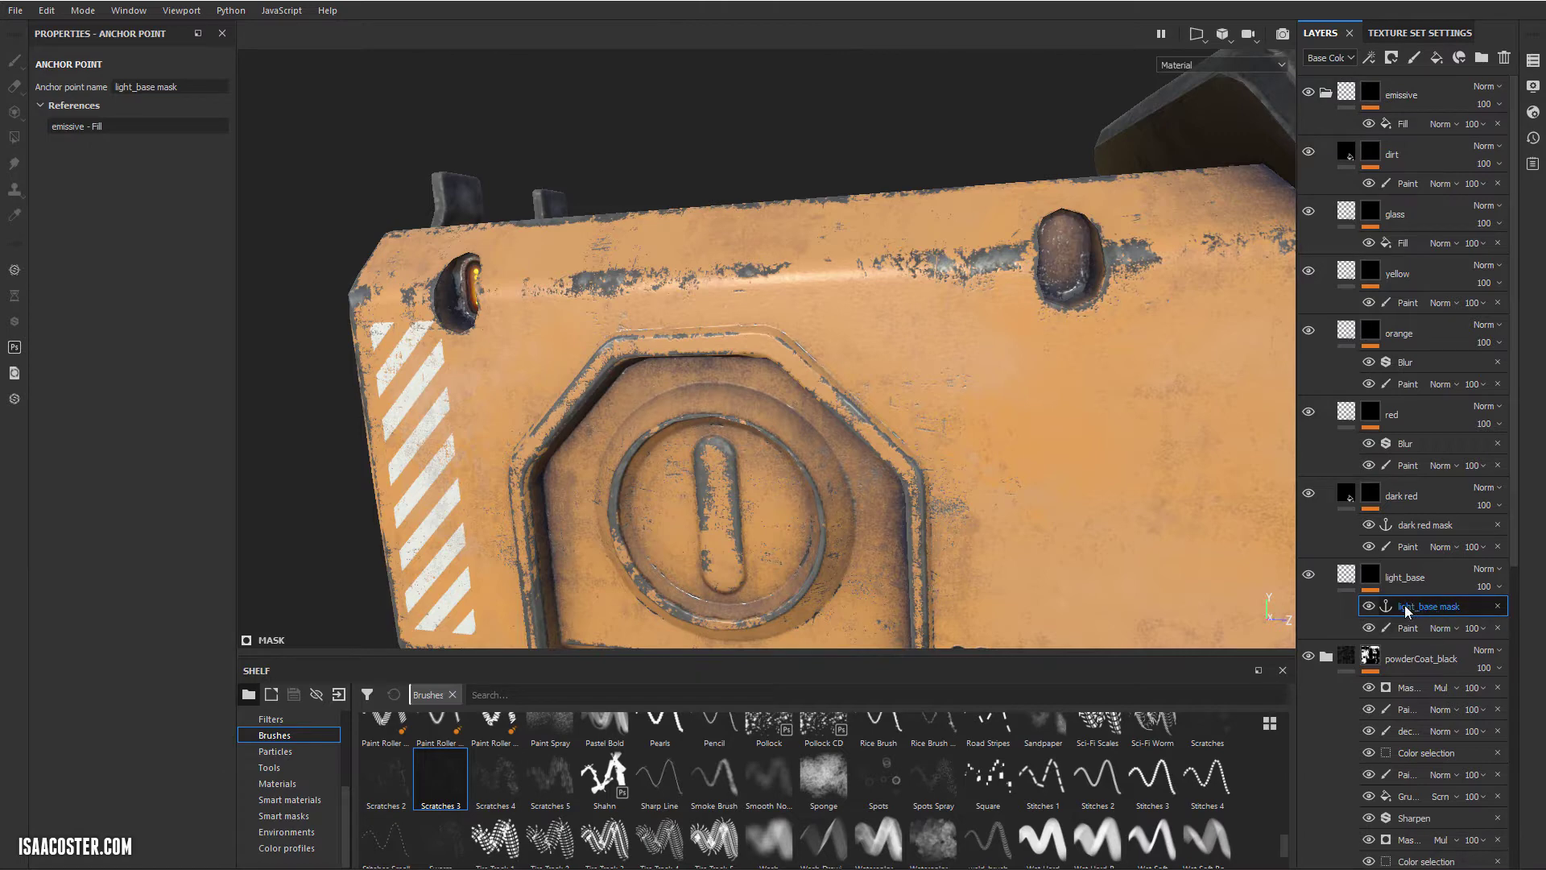
pyautogui.click(1413, 523)
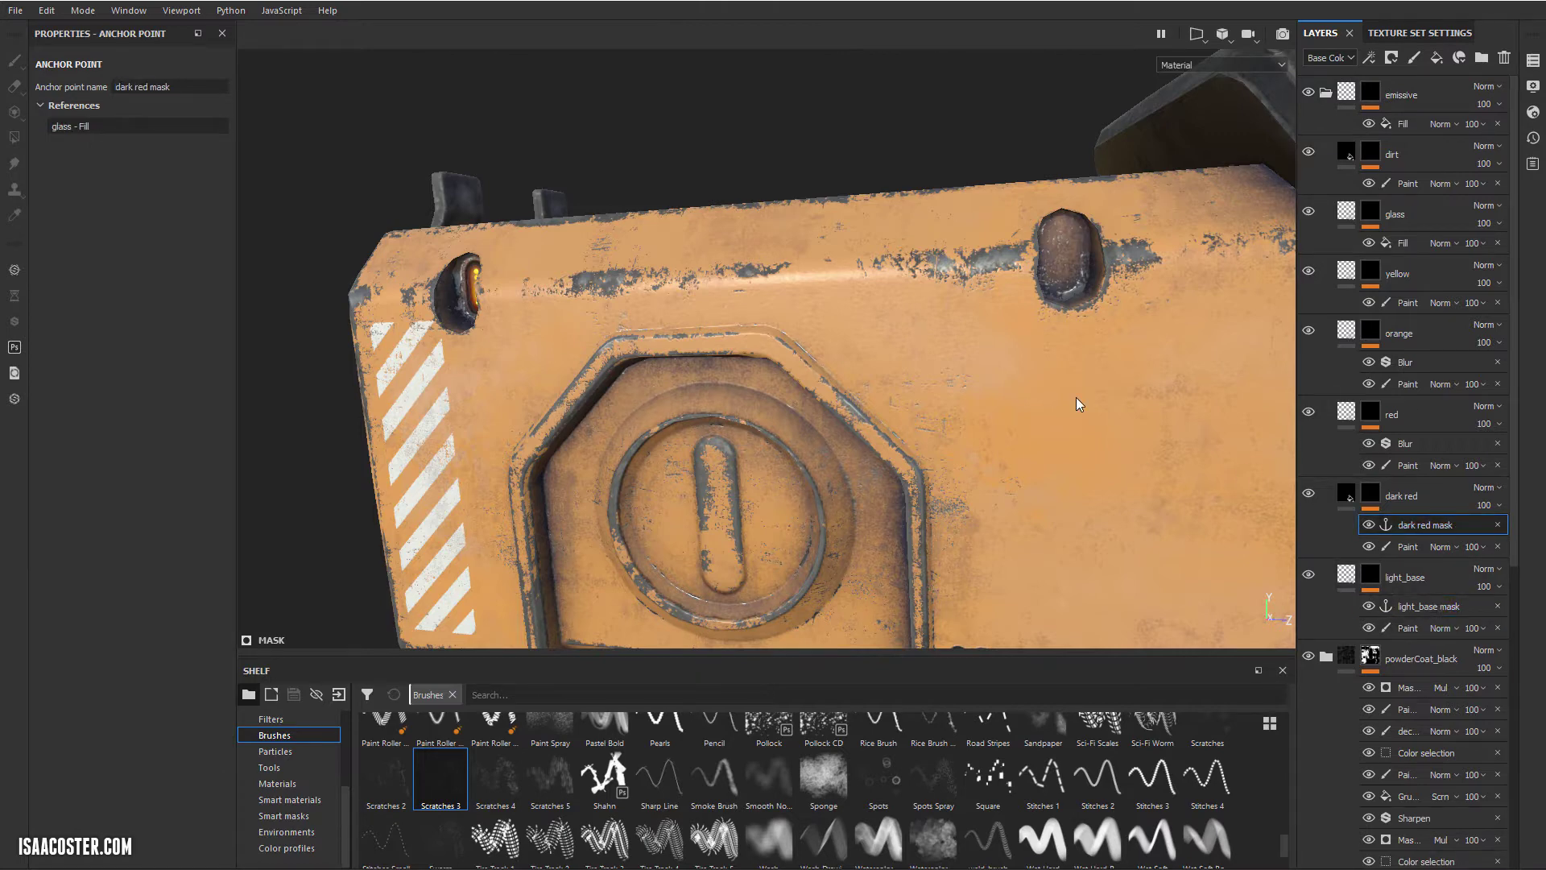
pyautogui.keyDown('alt'); pyautogui.moveTo(1070, 396); pyautogui.dragTo(1103, 384); pyautogui.keyUp('alt')
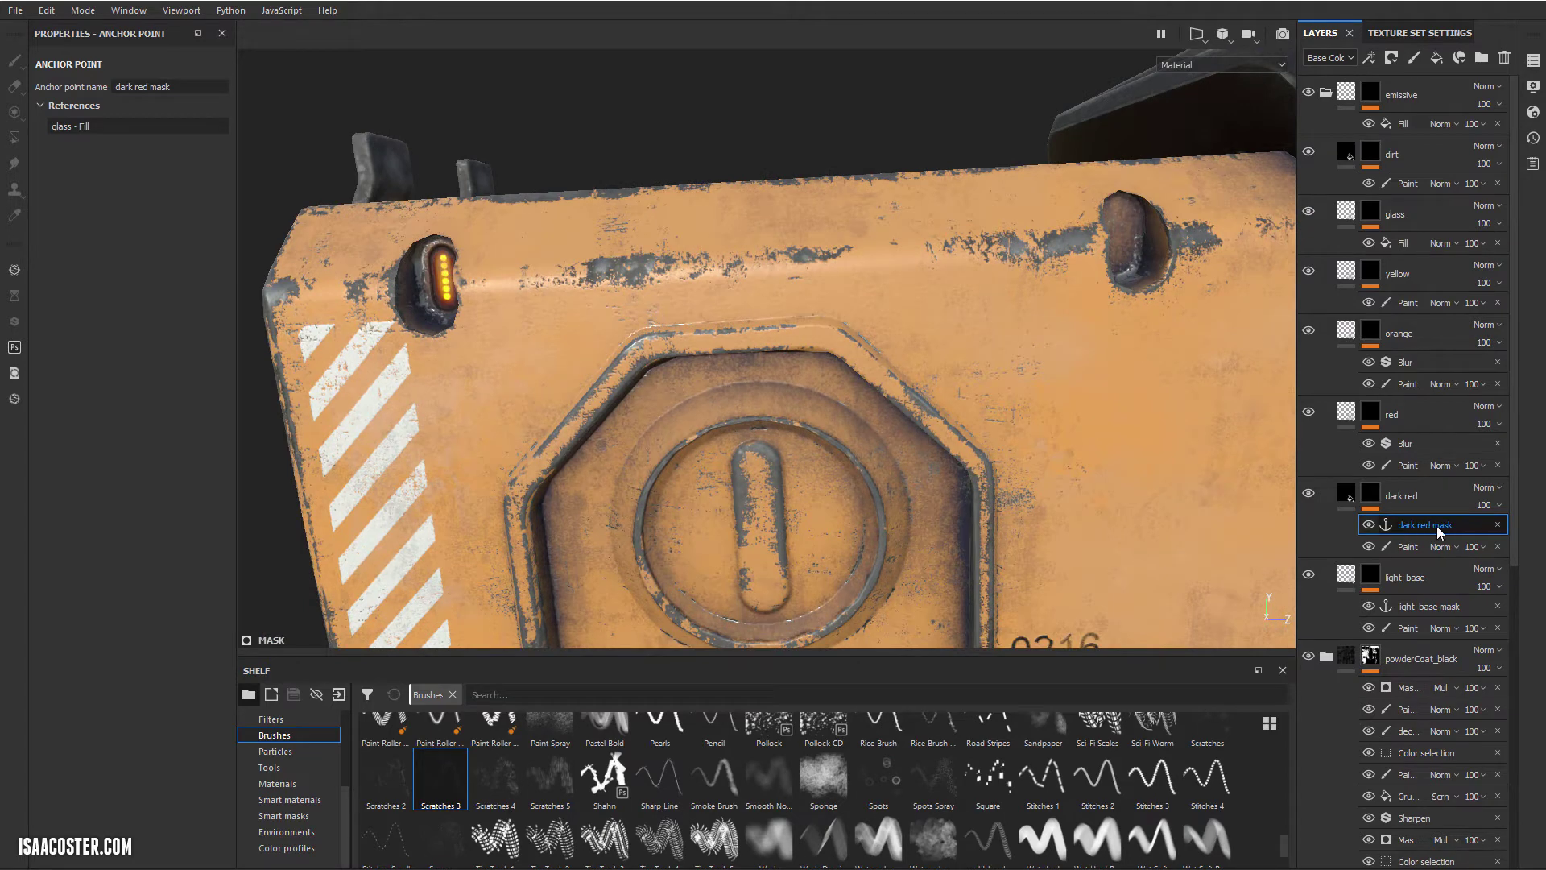
# Add a fill above the anchor in the dark red mask and source its grayscale from the dark red mask anchor point
pyautogui.click(1374, 494)
pyautogui.keyDown('alt'); pyautogui.moveTo(845, 380); pyautogui.dragTo(765, 275); pyautogui.keyUp('alt')
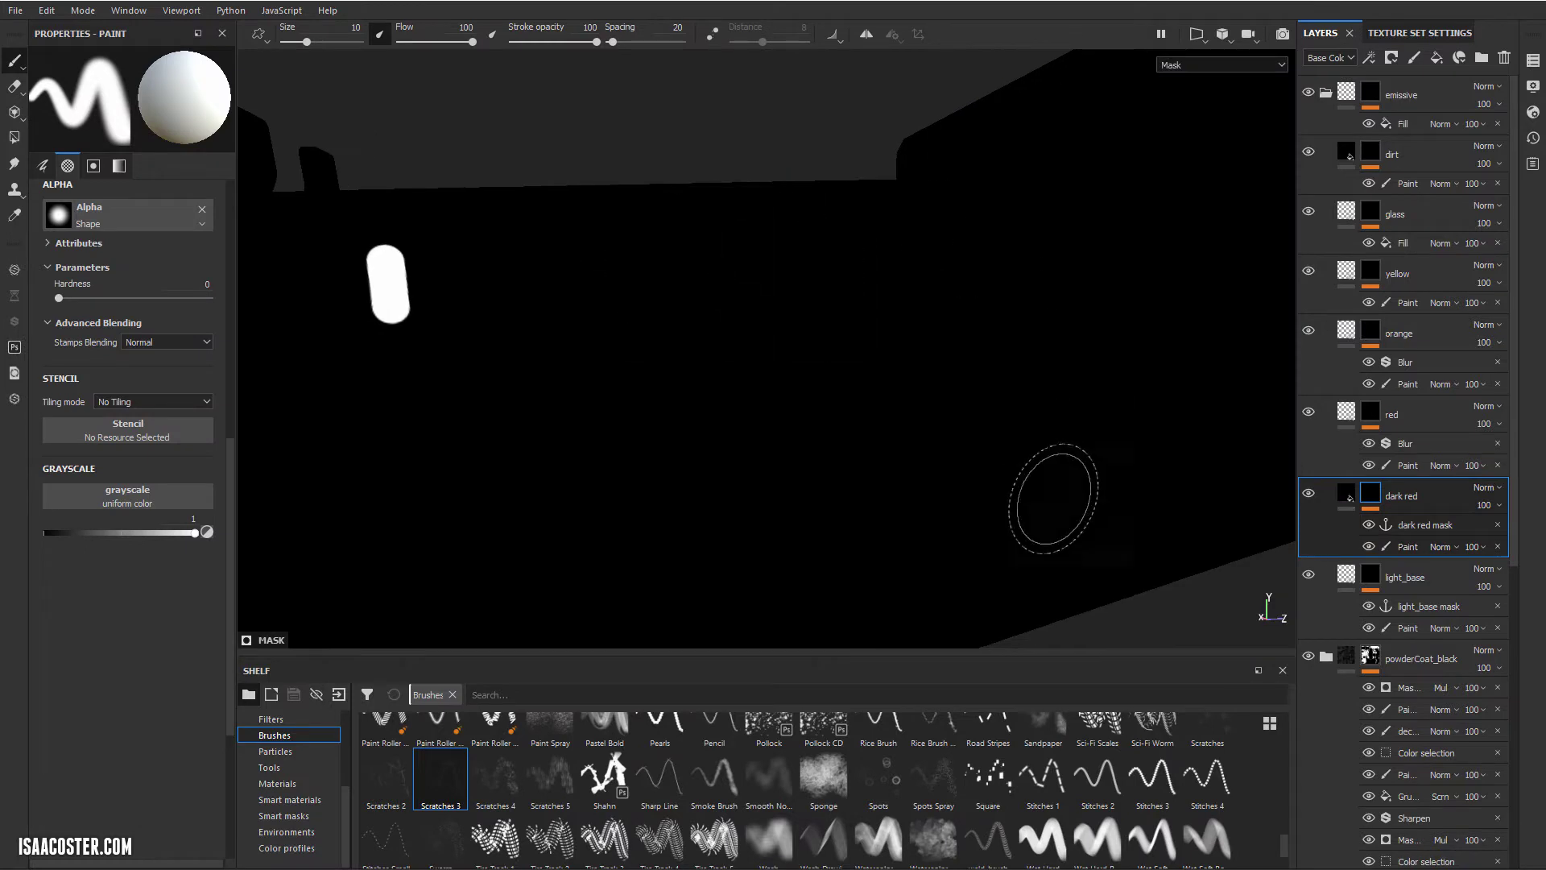
pyautogui.rightClick(1406, 529)
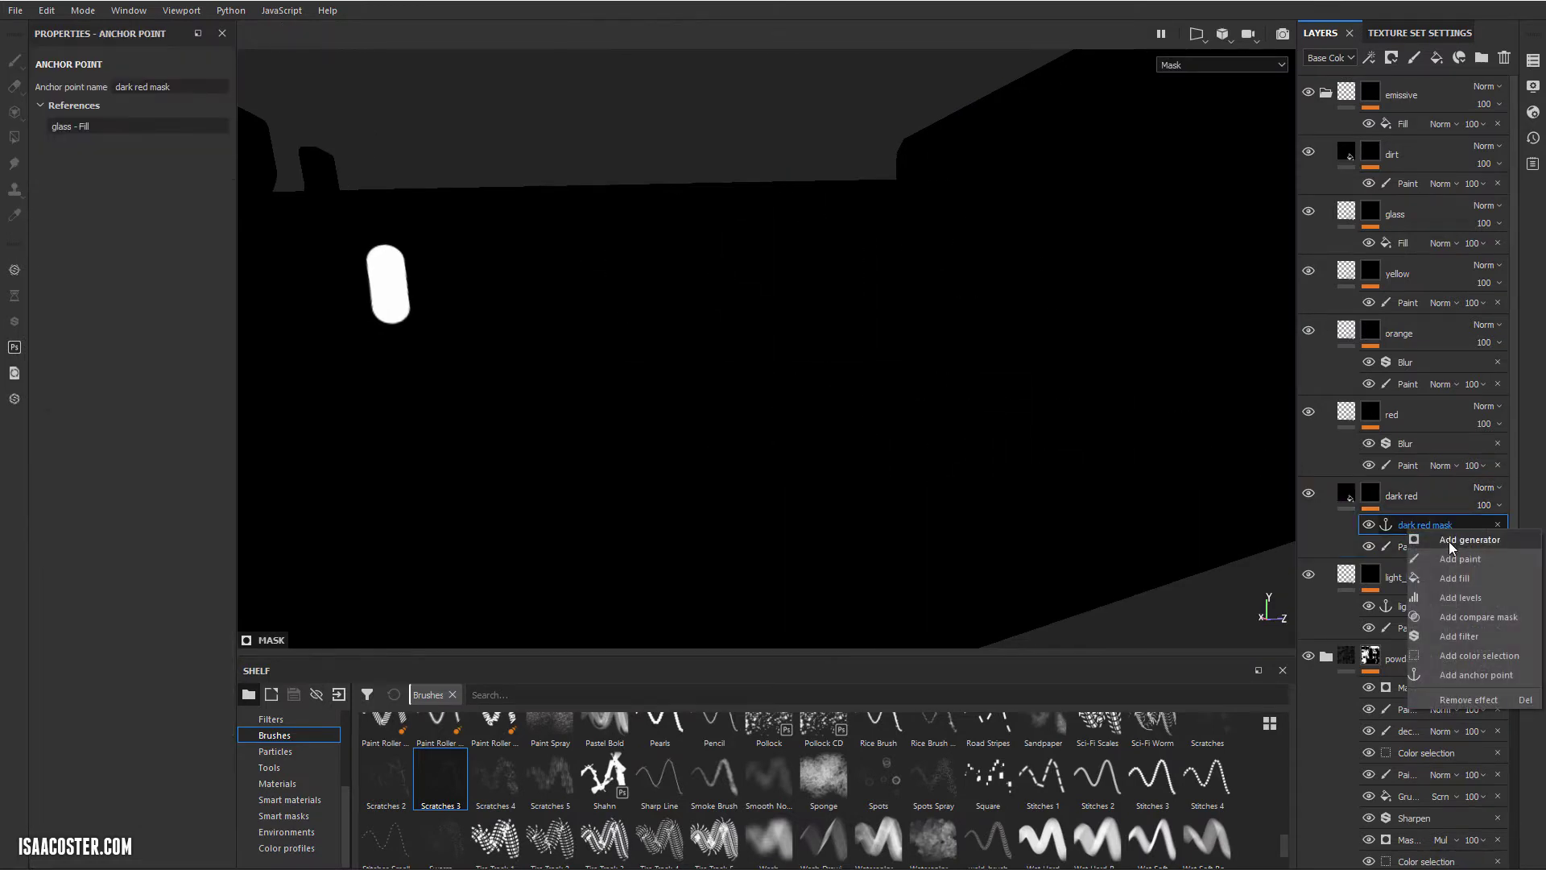
pyautogui.click(1455, 578)
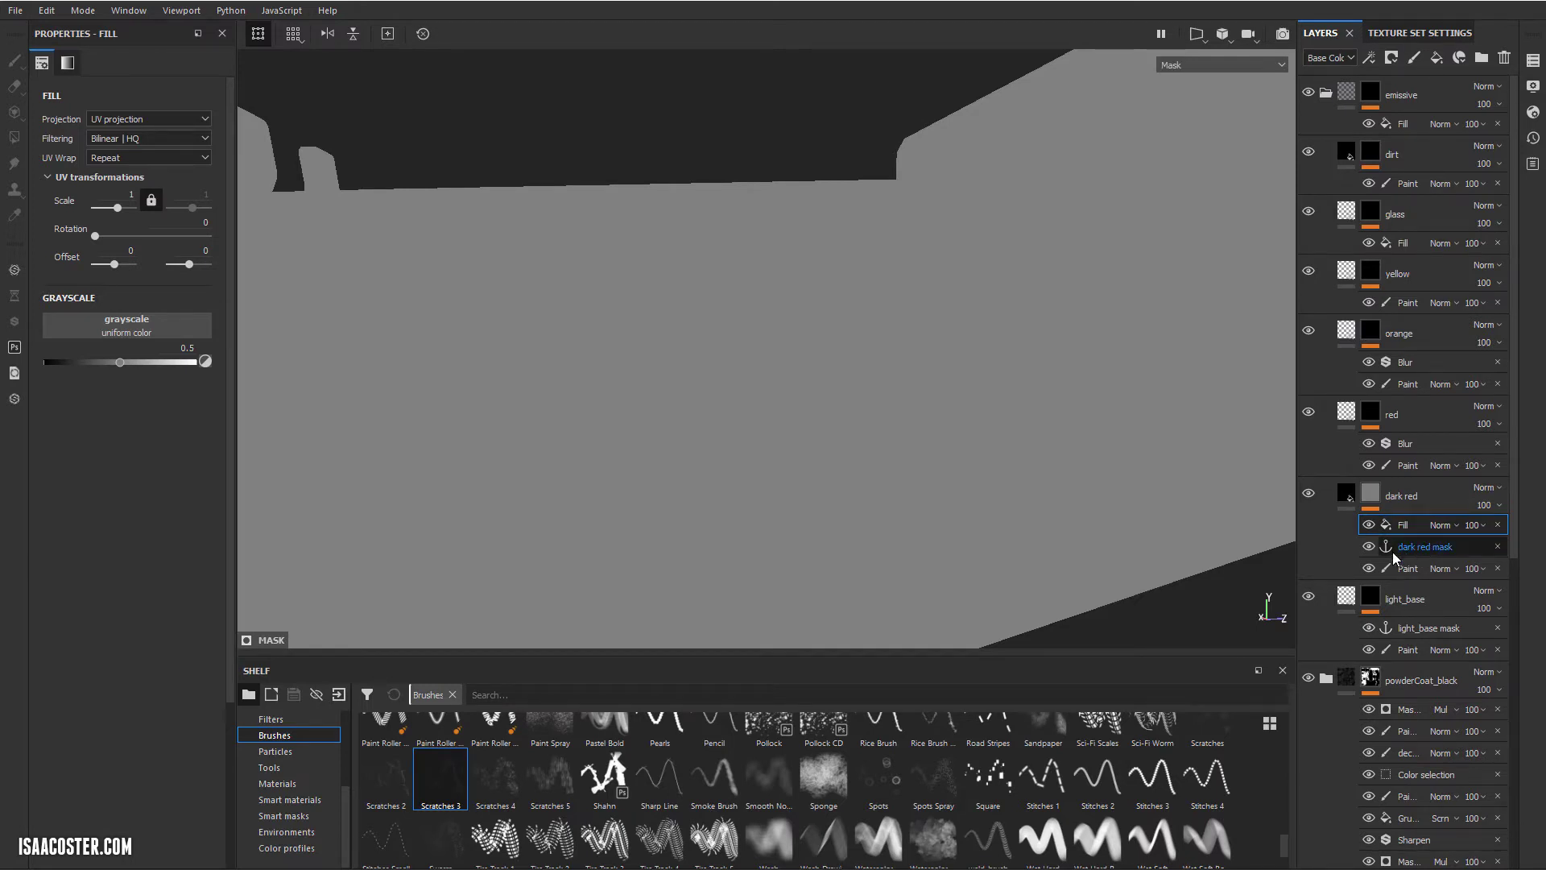
pyautogui.click(106, 332)
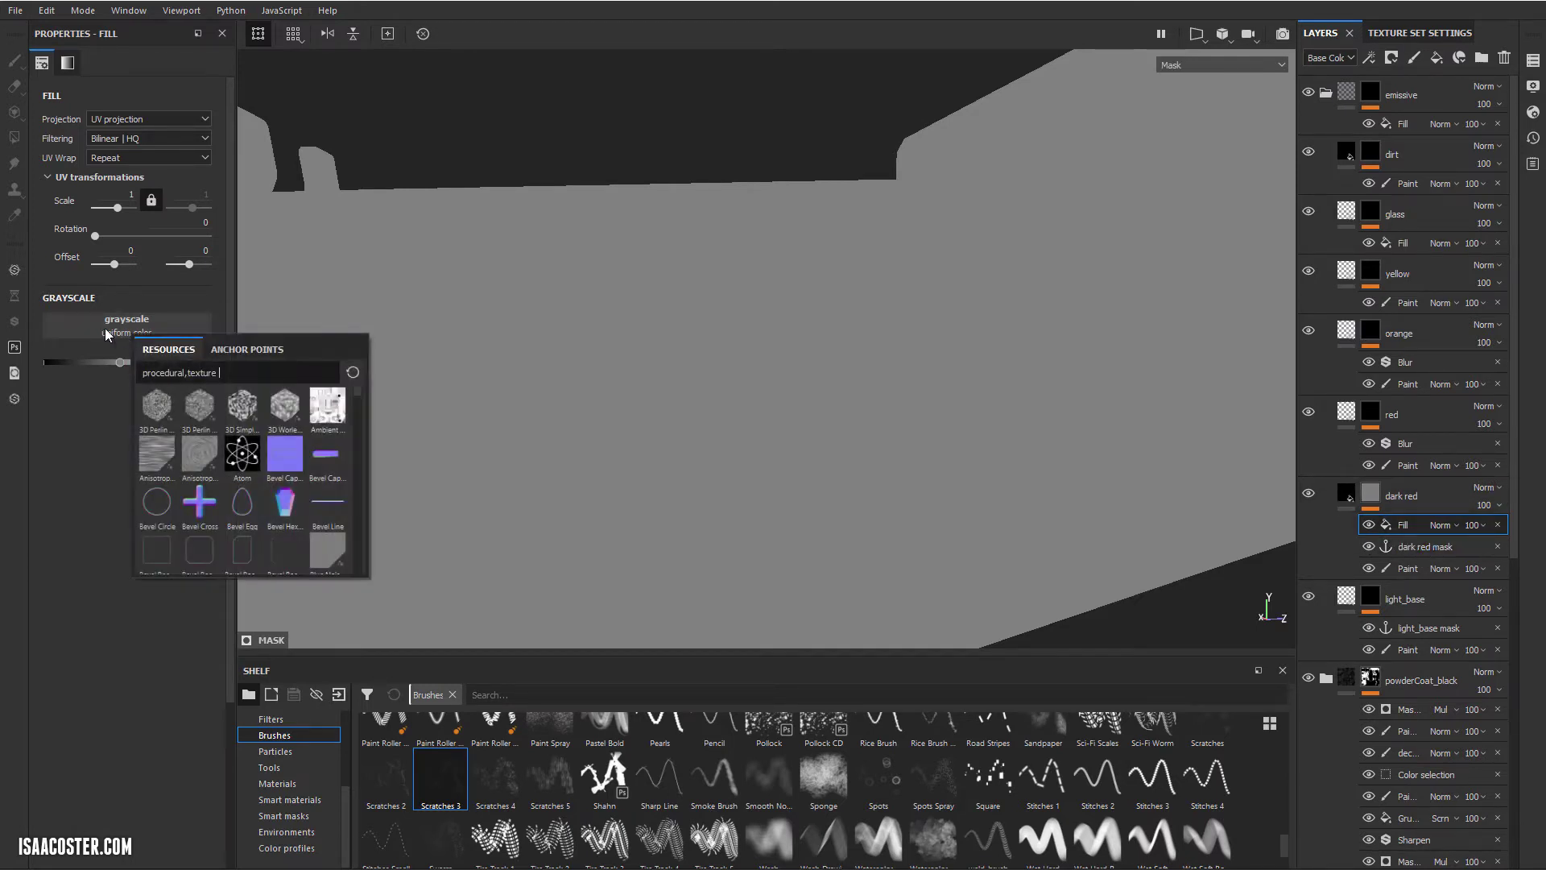
pyautogui.click(253, 351)
pyautogui.click(181, 373)
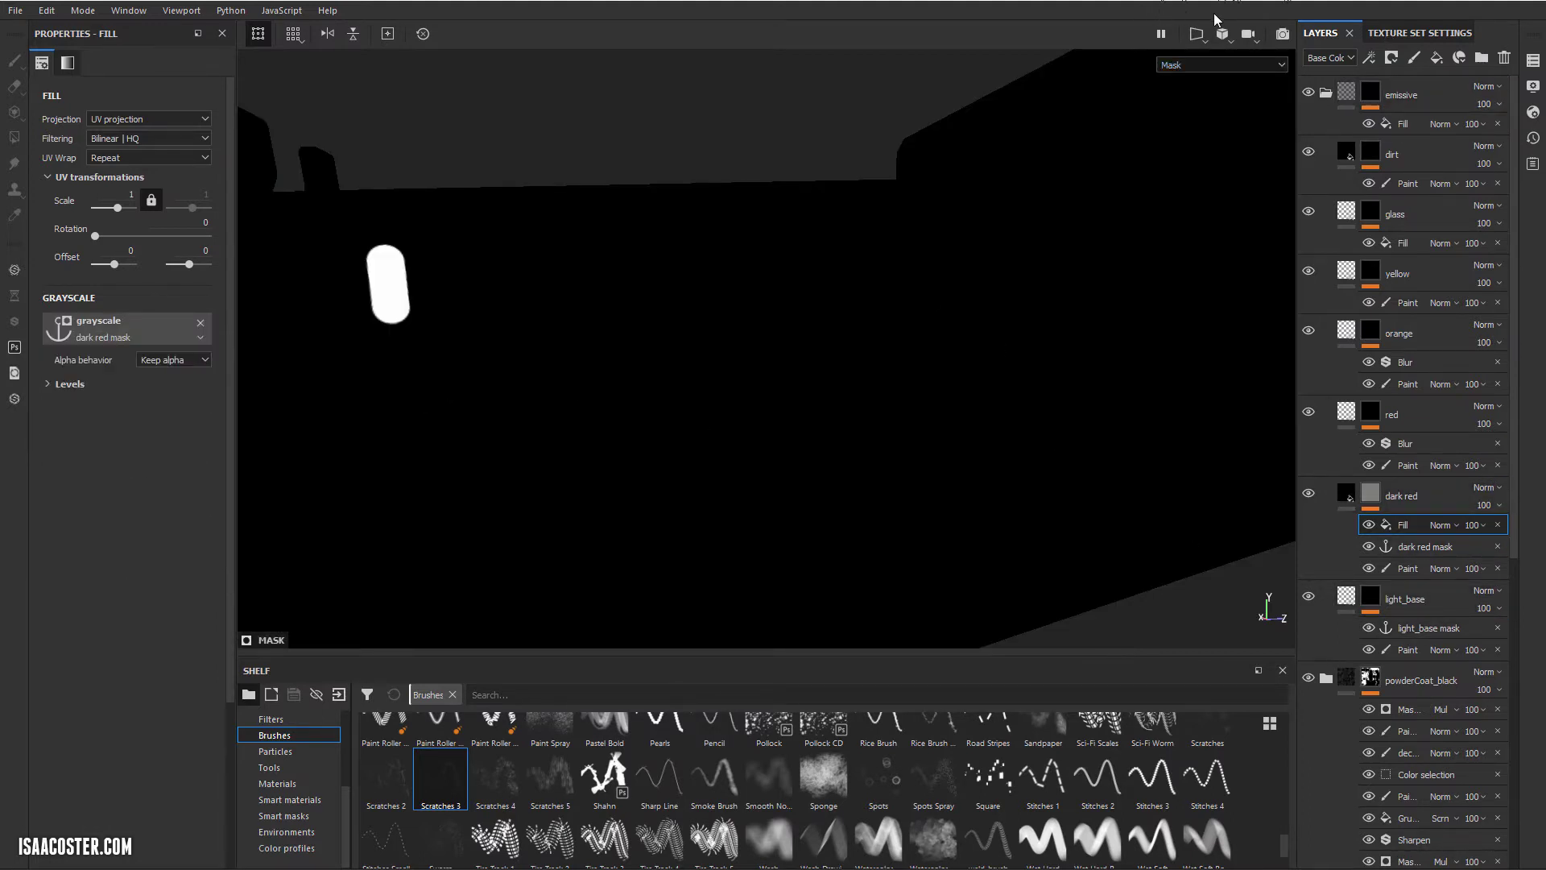
# Show the 3D and 2D views together, select the dark red layer's content, and frame the light's UV islands in the 2D view
pyautogui.click(1198, 35)
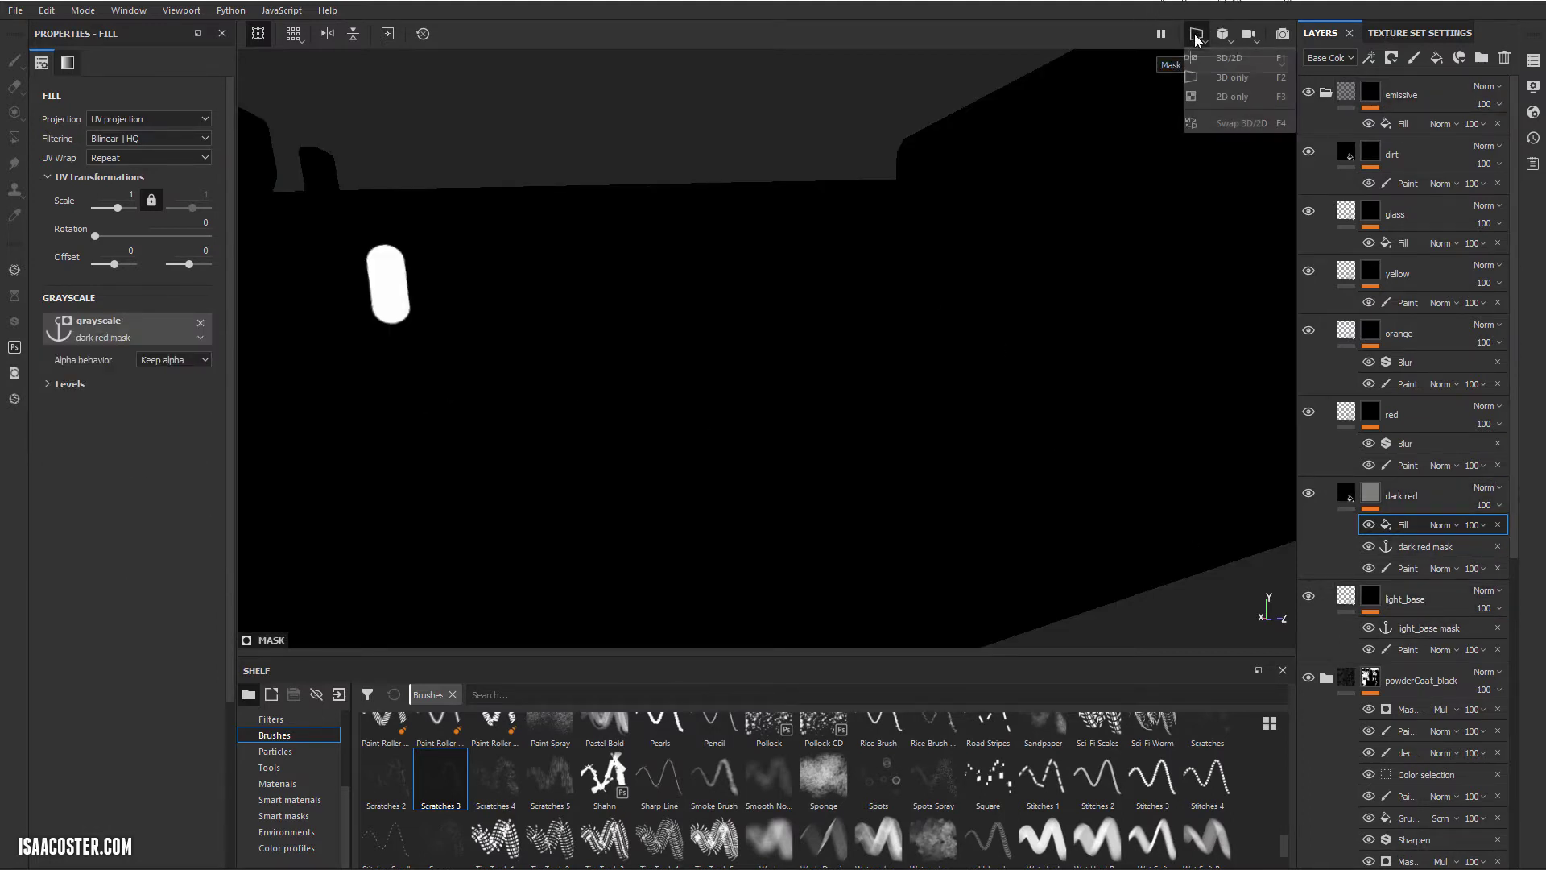
pyautogui.click(1232, 57)
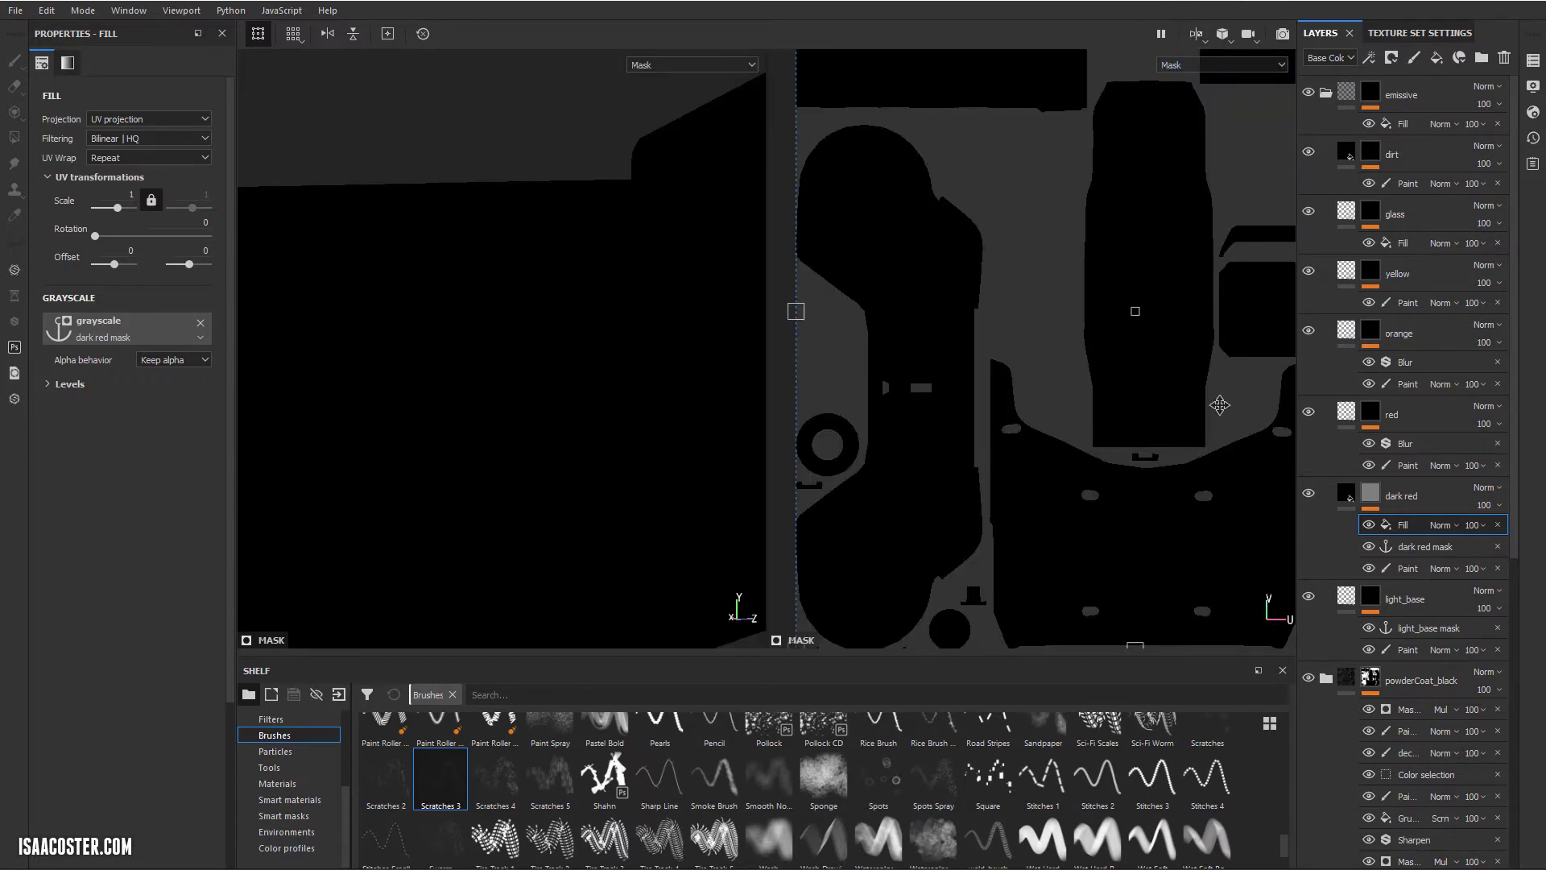
pyautogui.scroll(1, 1204, 406)
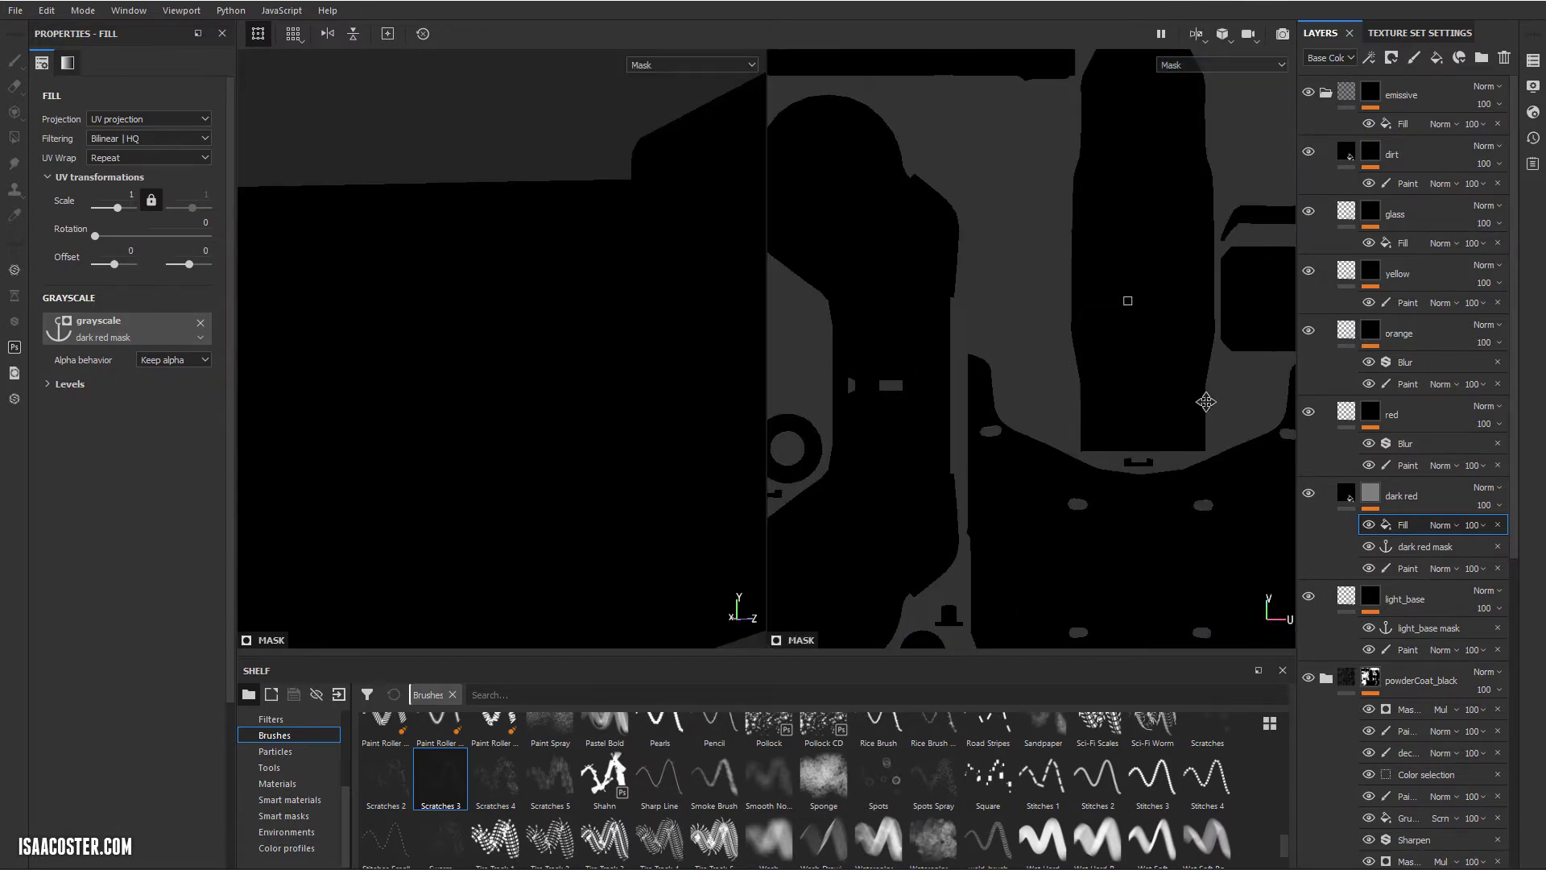
pyautogui.scroll(-2, 1205, 401)
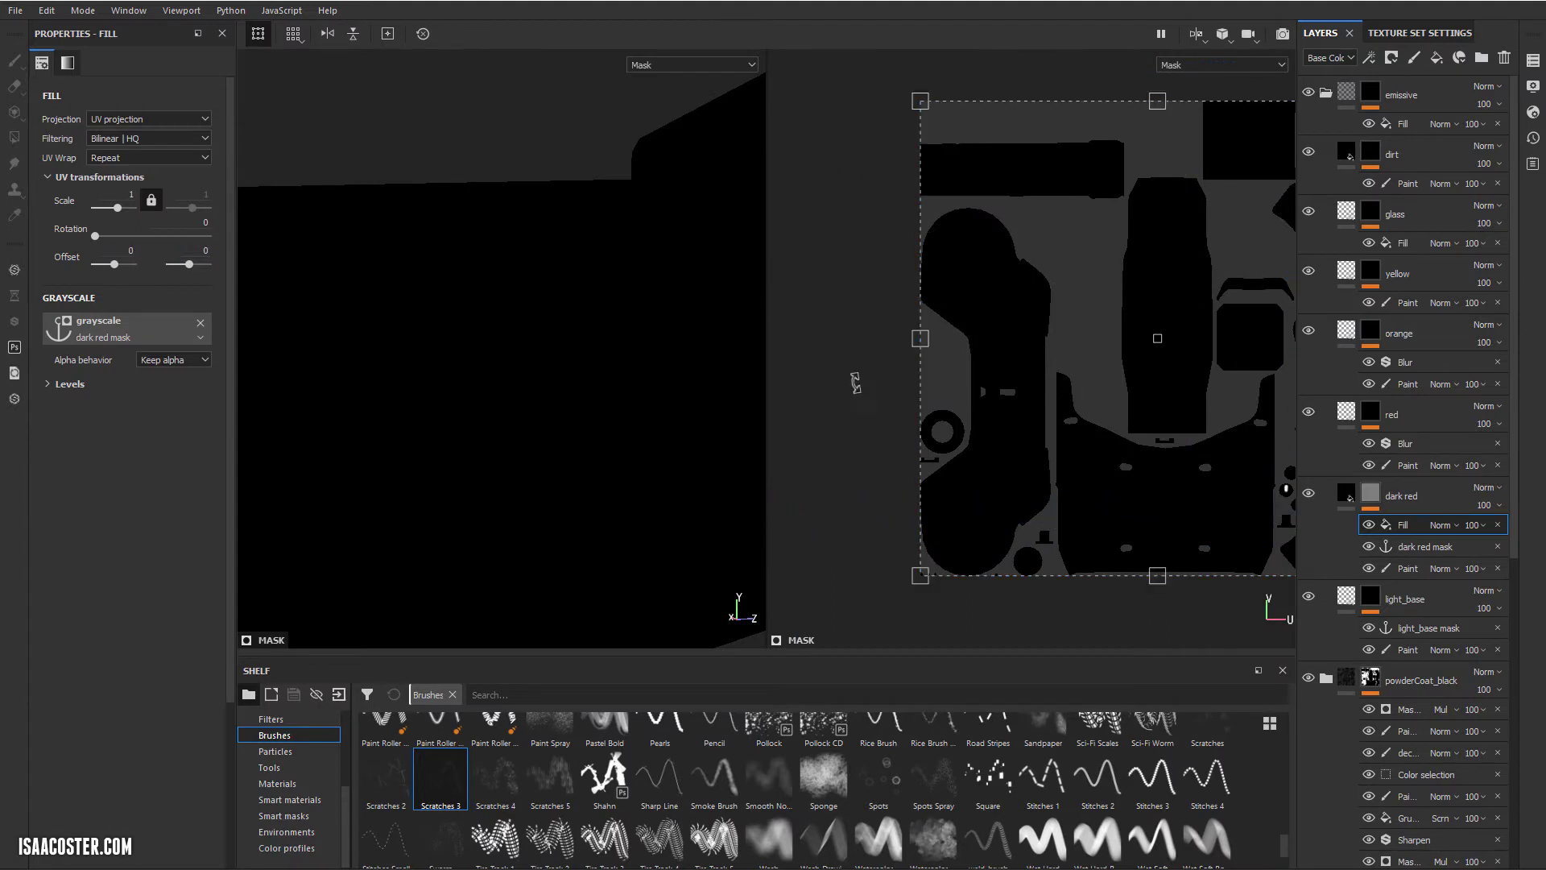
pyautogui.moveTo(855, 384); pyautogui.dragTo(1057, 561)
pyautogui.hotkey('ctrl', 'z')
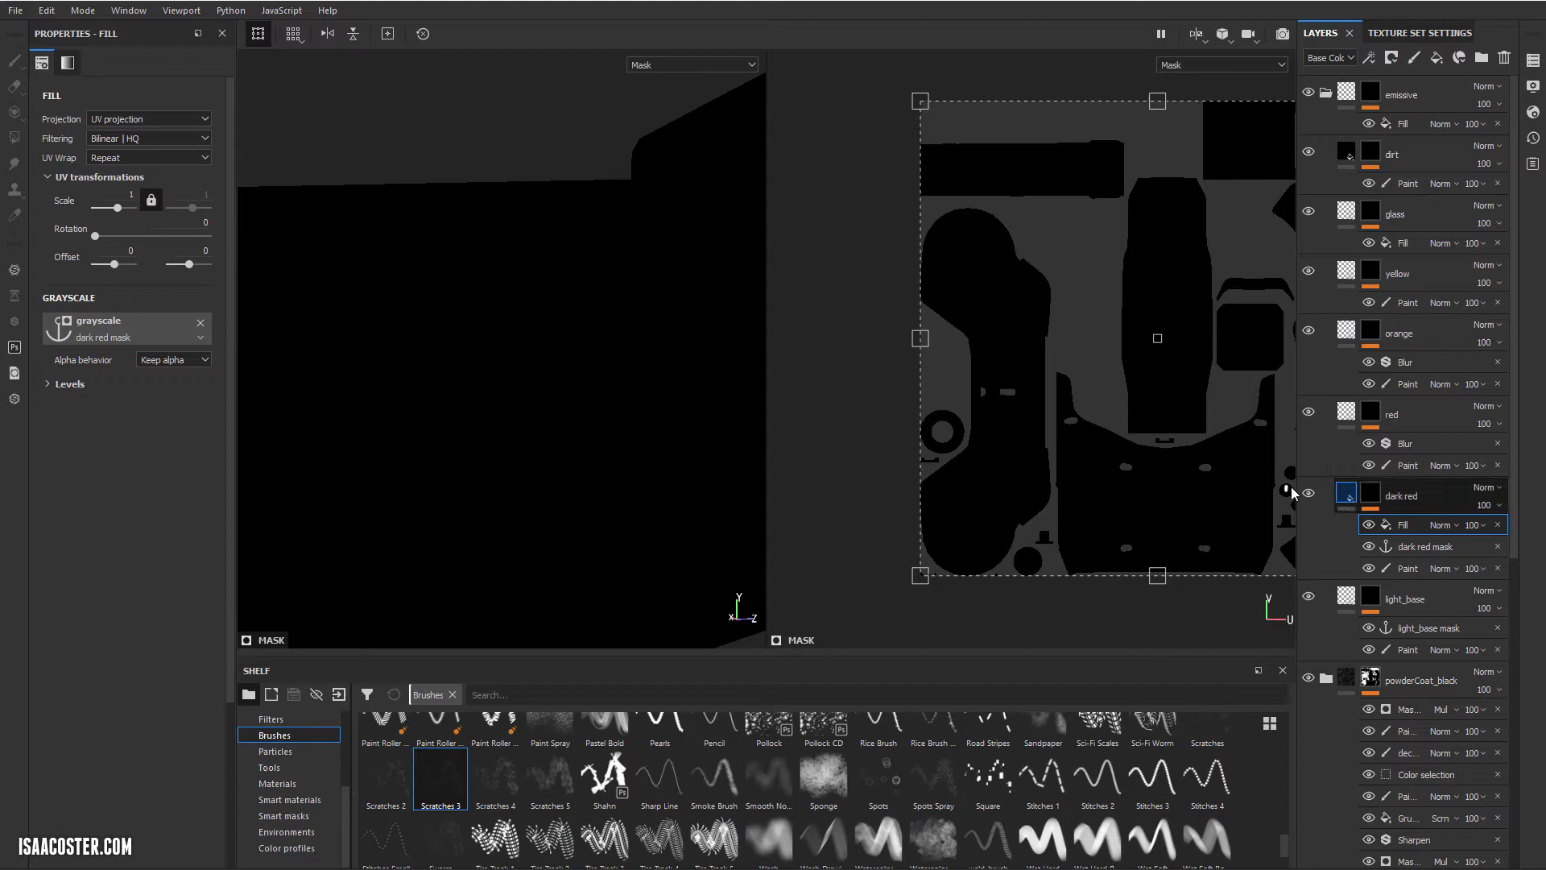
pyautogui.click(1360, 500)
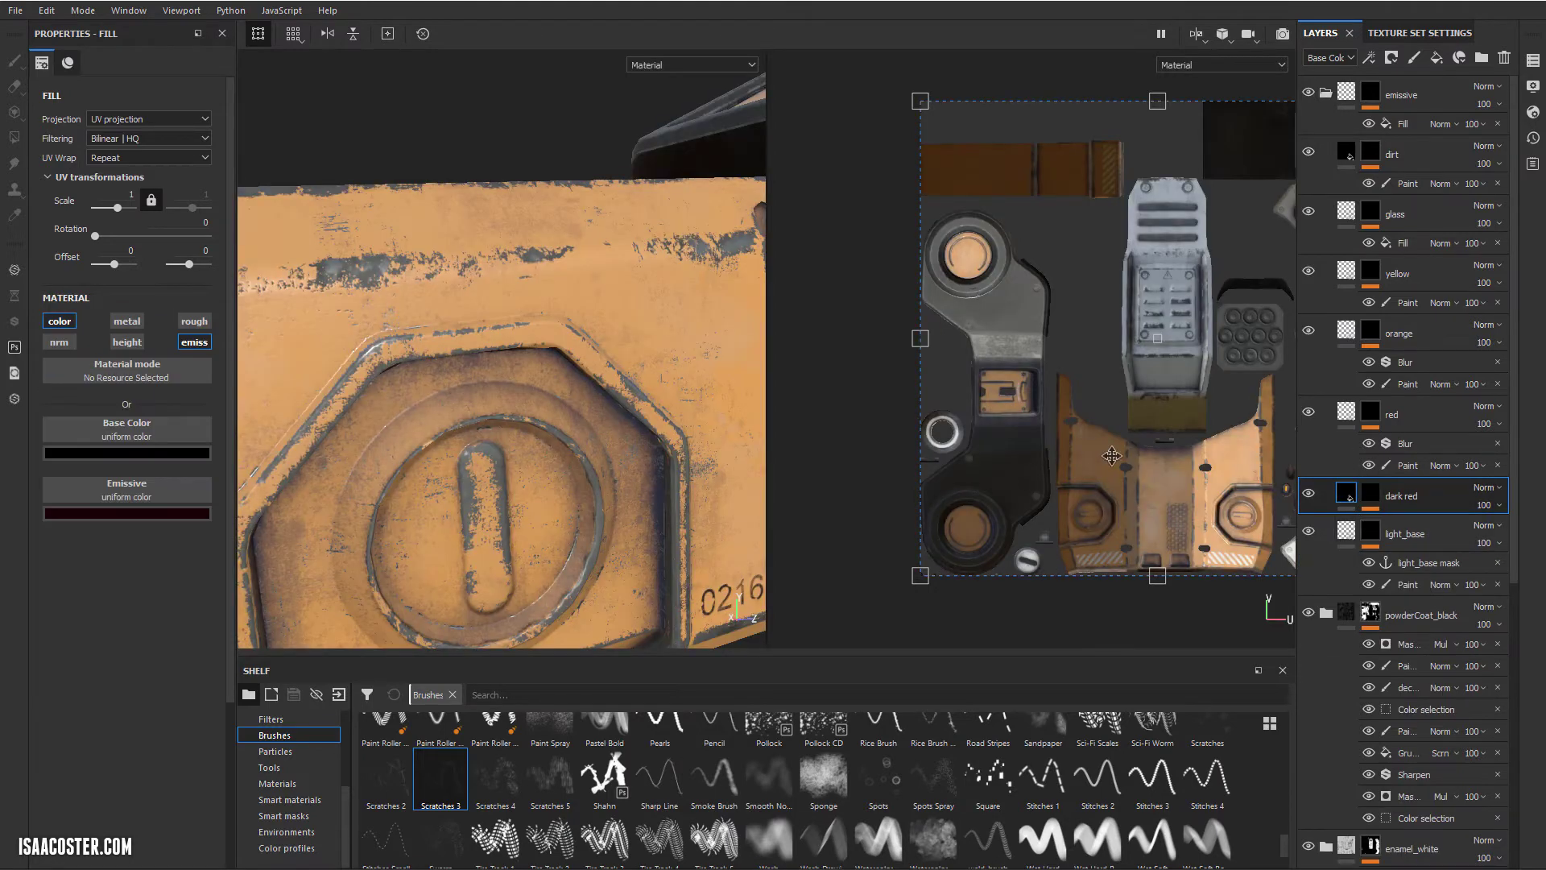
pyautogui.keyDown('alt'); pyautogui.moveTo(1256, 476); pyautogui.dragTo(1369, 486, button='right'); pyautogui.keyUp('alt')
pyautogui.keyDown('alt'); pyautogui.moveTo(1369, 486); pyautogui.dragTo(1144, 471, button='middle'); pyautogui.keyUp('alt')
pyautogui.keyDown('alt'); pyautogui.moveTo(1143, 470); pyautogui.dragTo(1067, 481, button='right'); pyautogui.keyUp('alt')
pyautogui.scroll(10, 1068, 481)
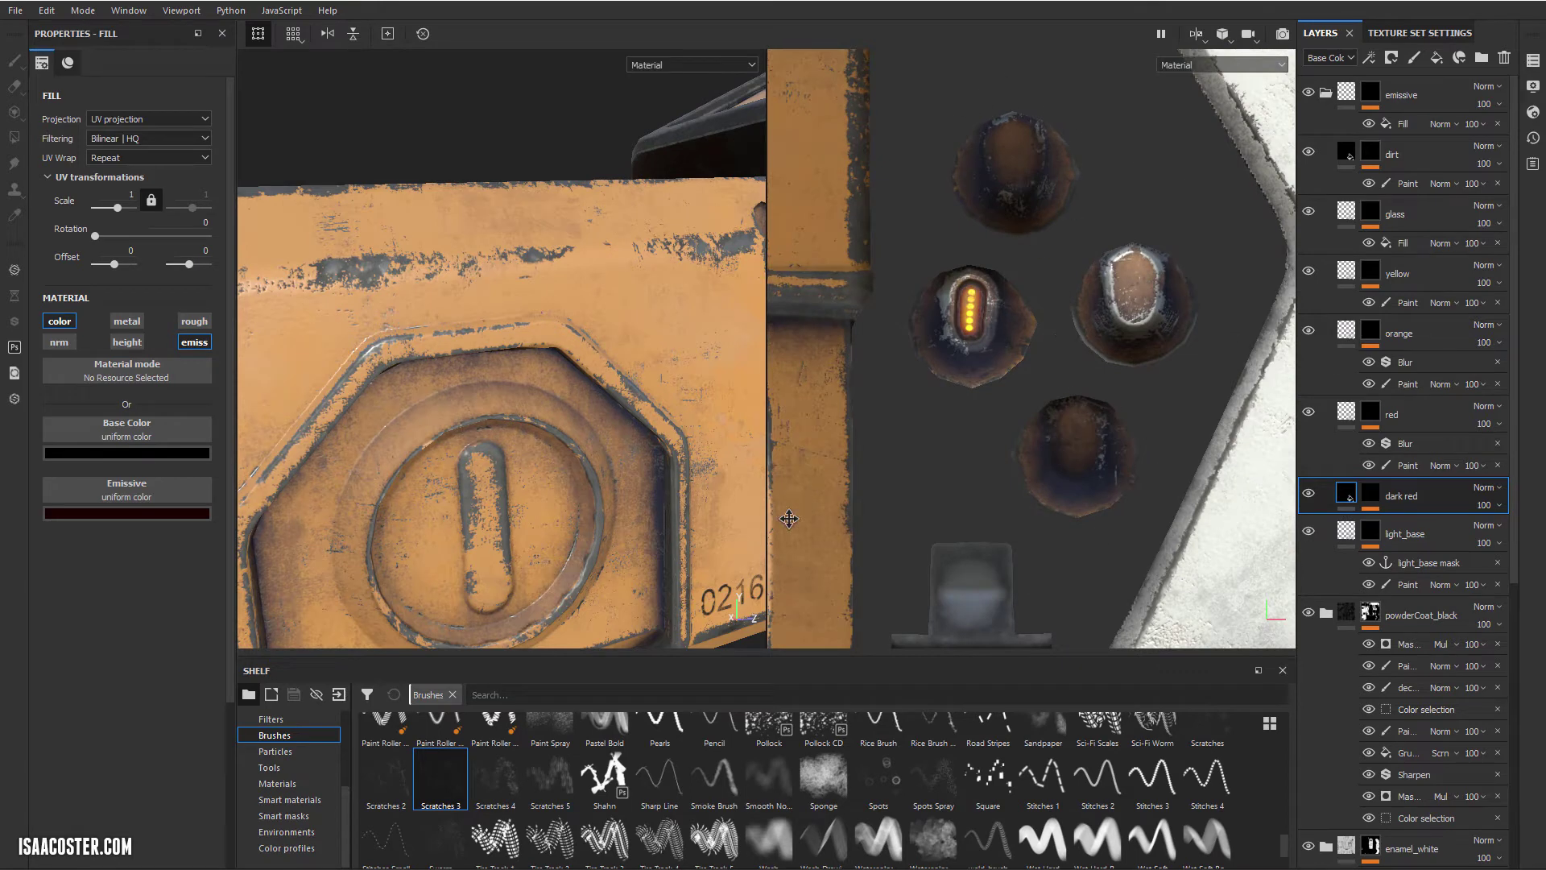
# Compare the dark red mask with the finished material on the indicator light in the 3D view and on its UV islands
pyautogui.keyDown('alt'); pyautogui.moveTo(620, 354); pyautogui.dragTo(691, 248); pyautogui.keyUp('alt')
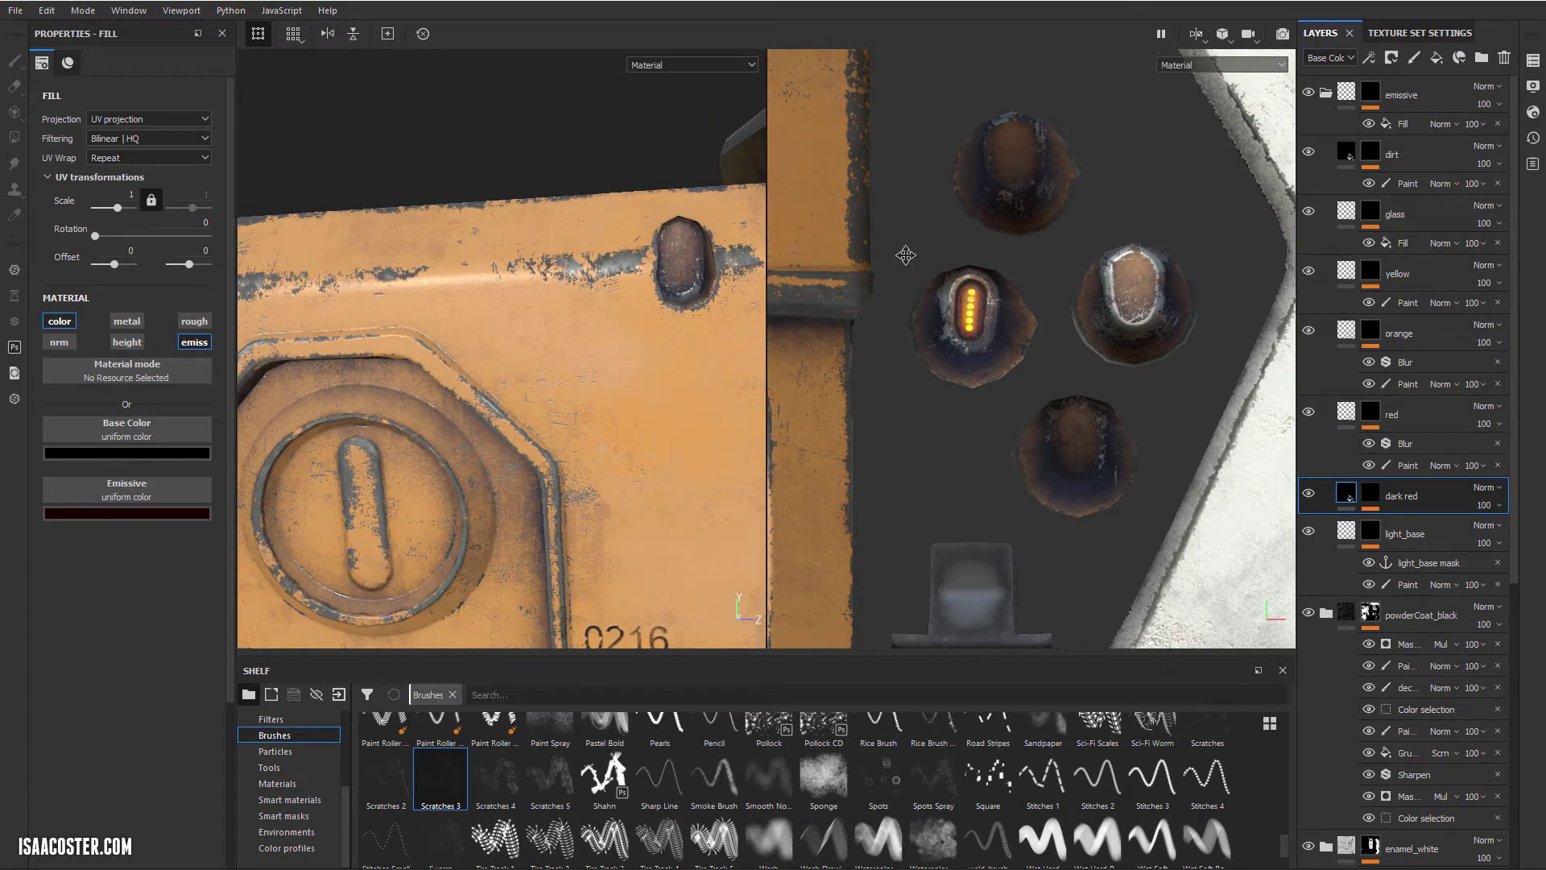
pyautogui.keyDown('alt'); pyautogui.moveTo(495, 390); pyautogui.dragTo(524, 427); pyautogui.keyUp('alt')
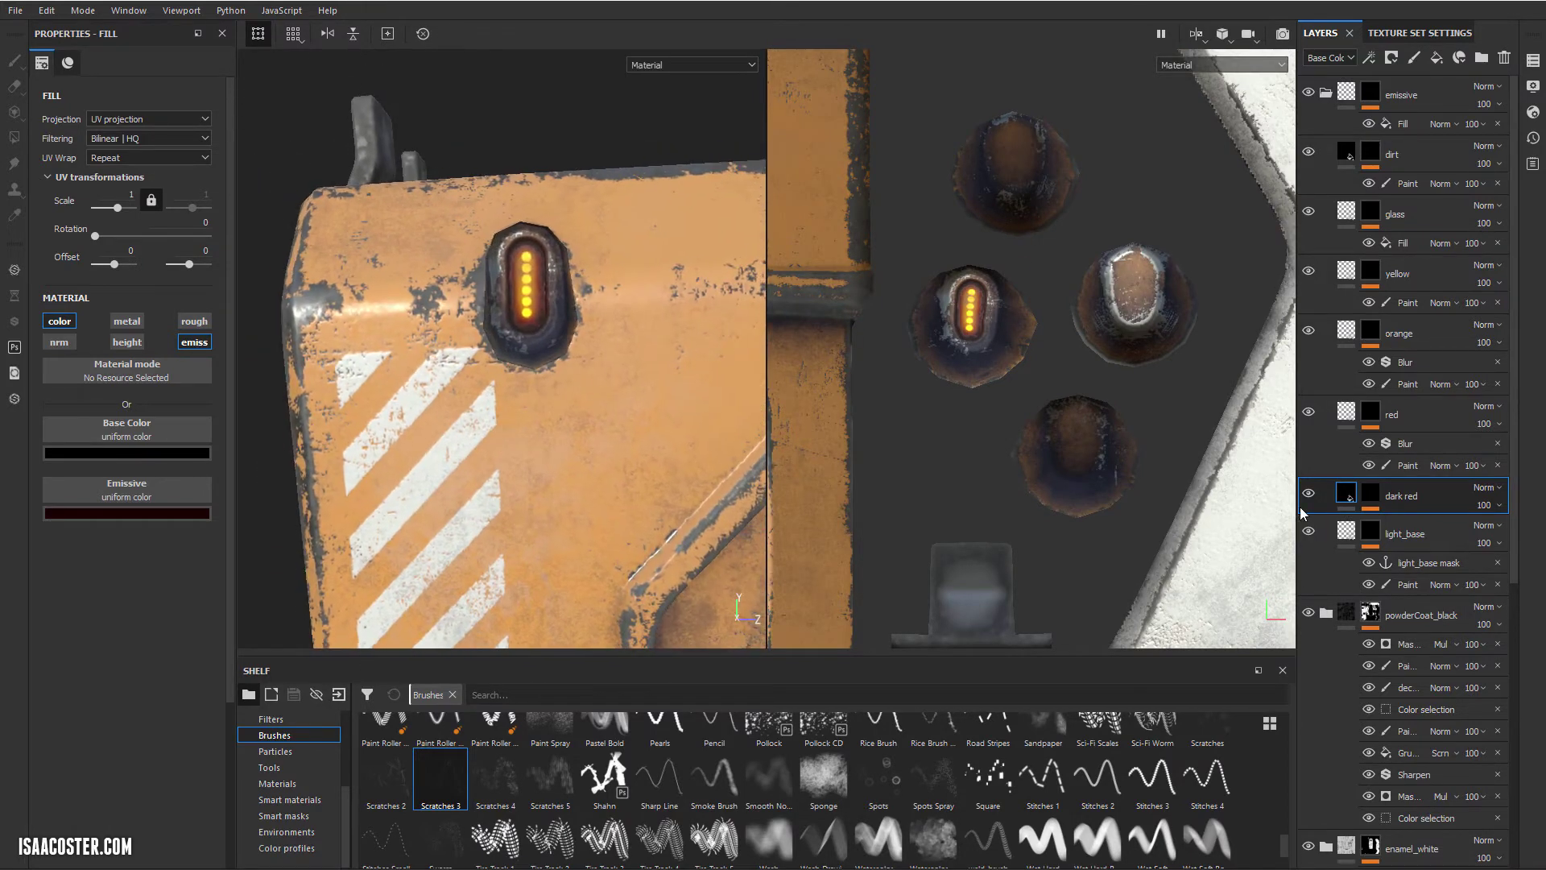
pyautogui.keyDown('alt'); pyautogui.click(1375, 498); pyautogui.keyUp('alt')
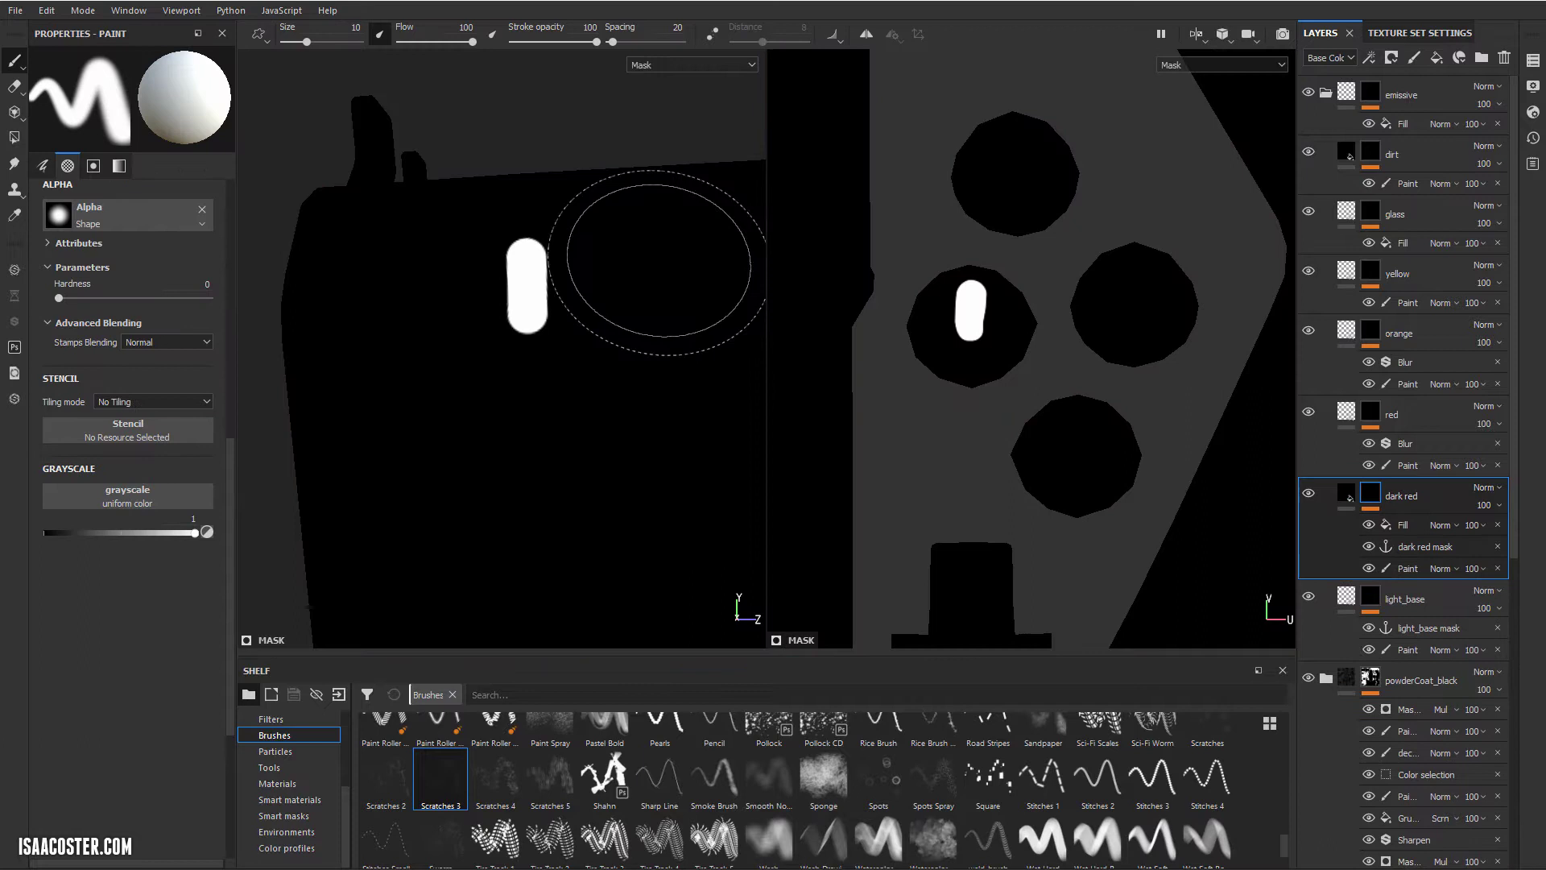
pyautogui.keyDown('alt'); pyautogui.moveTo(544, 262); pyautogui.dragTo(580, 245); pyautogui.keyUp('alt')
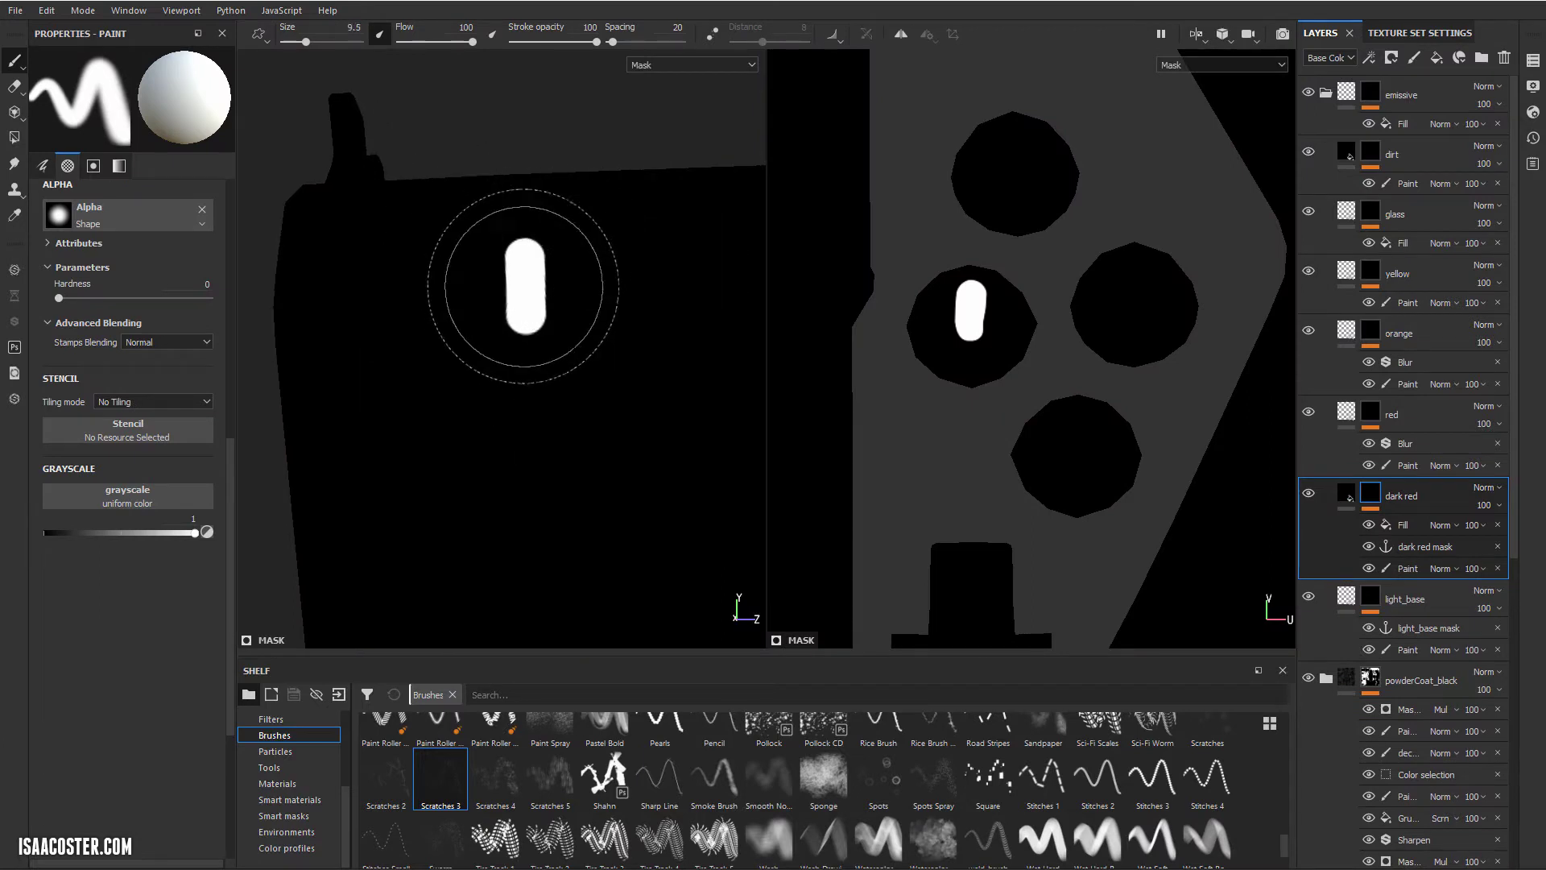
pyautogui.keyDown('ctrl'); pyautogui.moveTo(525, 287); pyautogui.dragTo(488, 287, button='right'); pyautogui.keyUp('ctrl')
pyautogui.scroll(4, 994, 338)
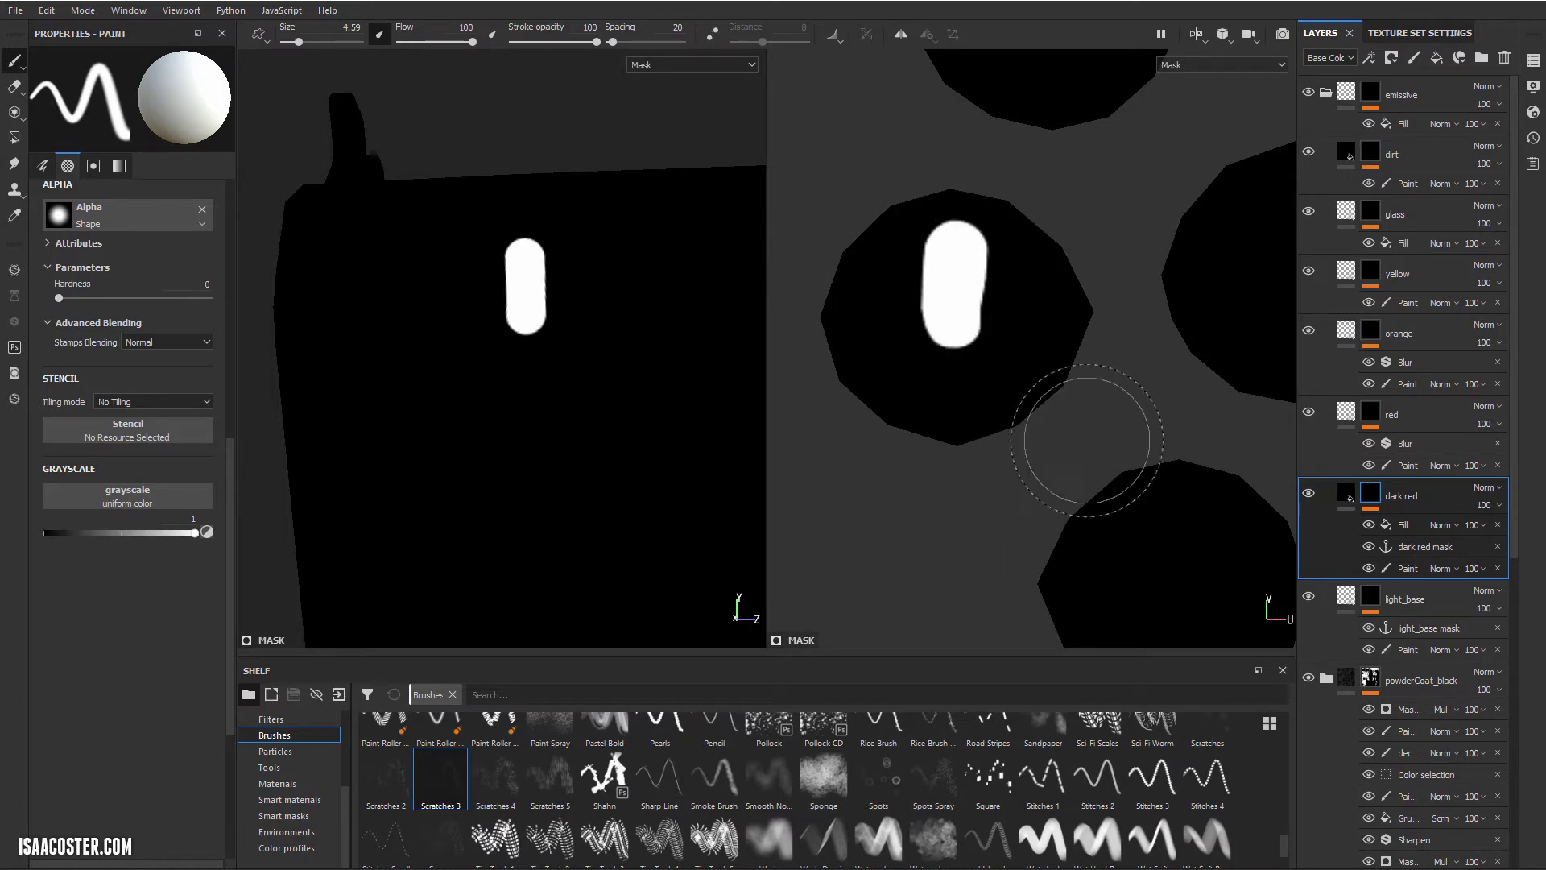
pyautogui.press('m')
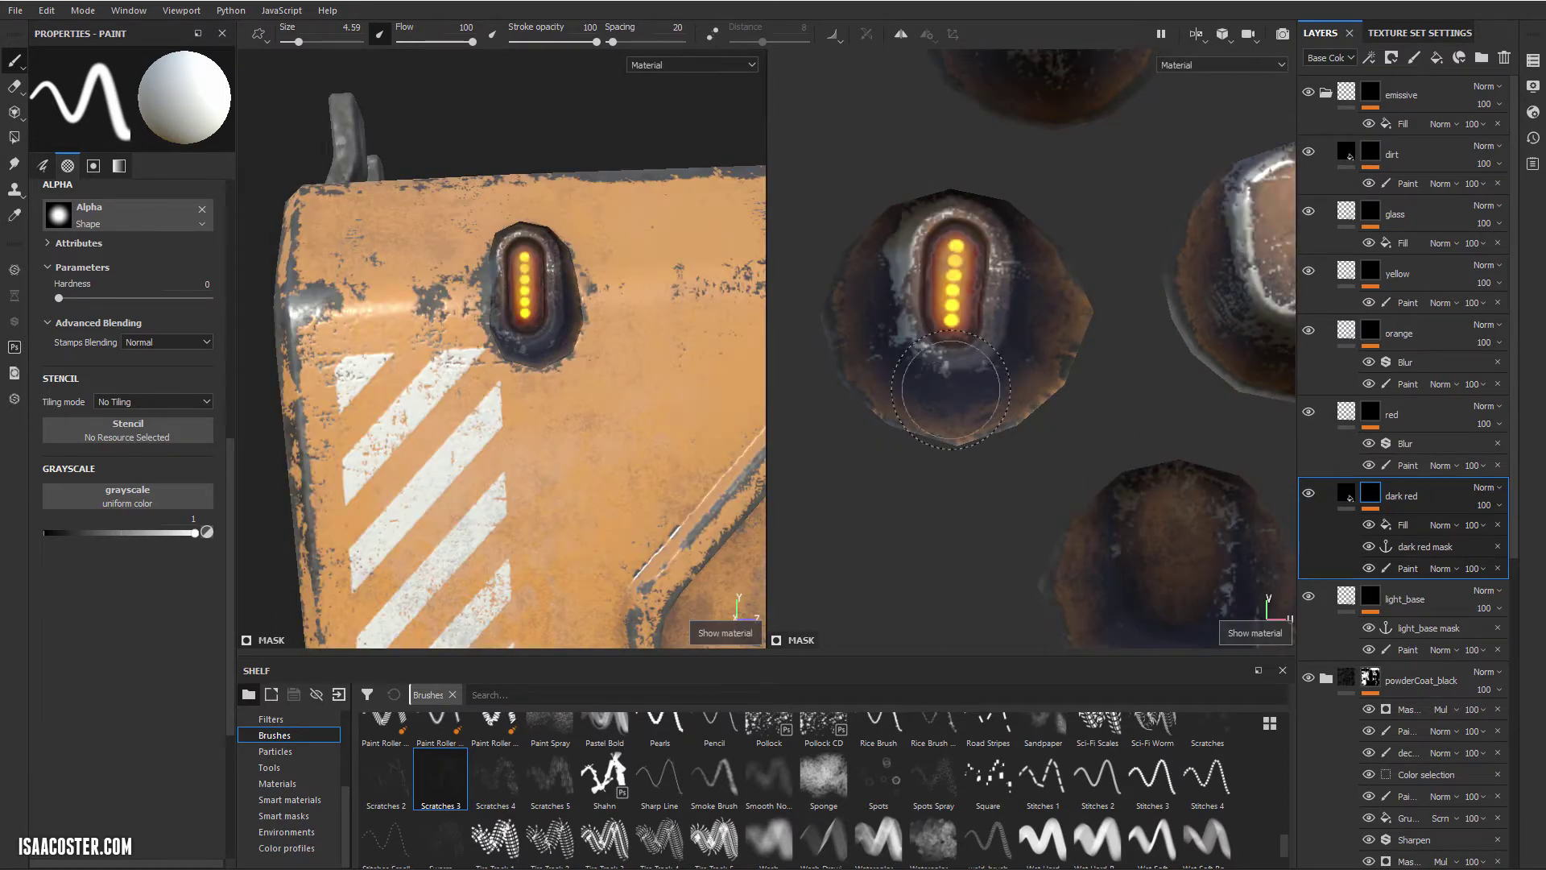
pyautogui.moveTo(1074, 337); pyautogui.dragTo(1032, 341, button='middle')
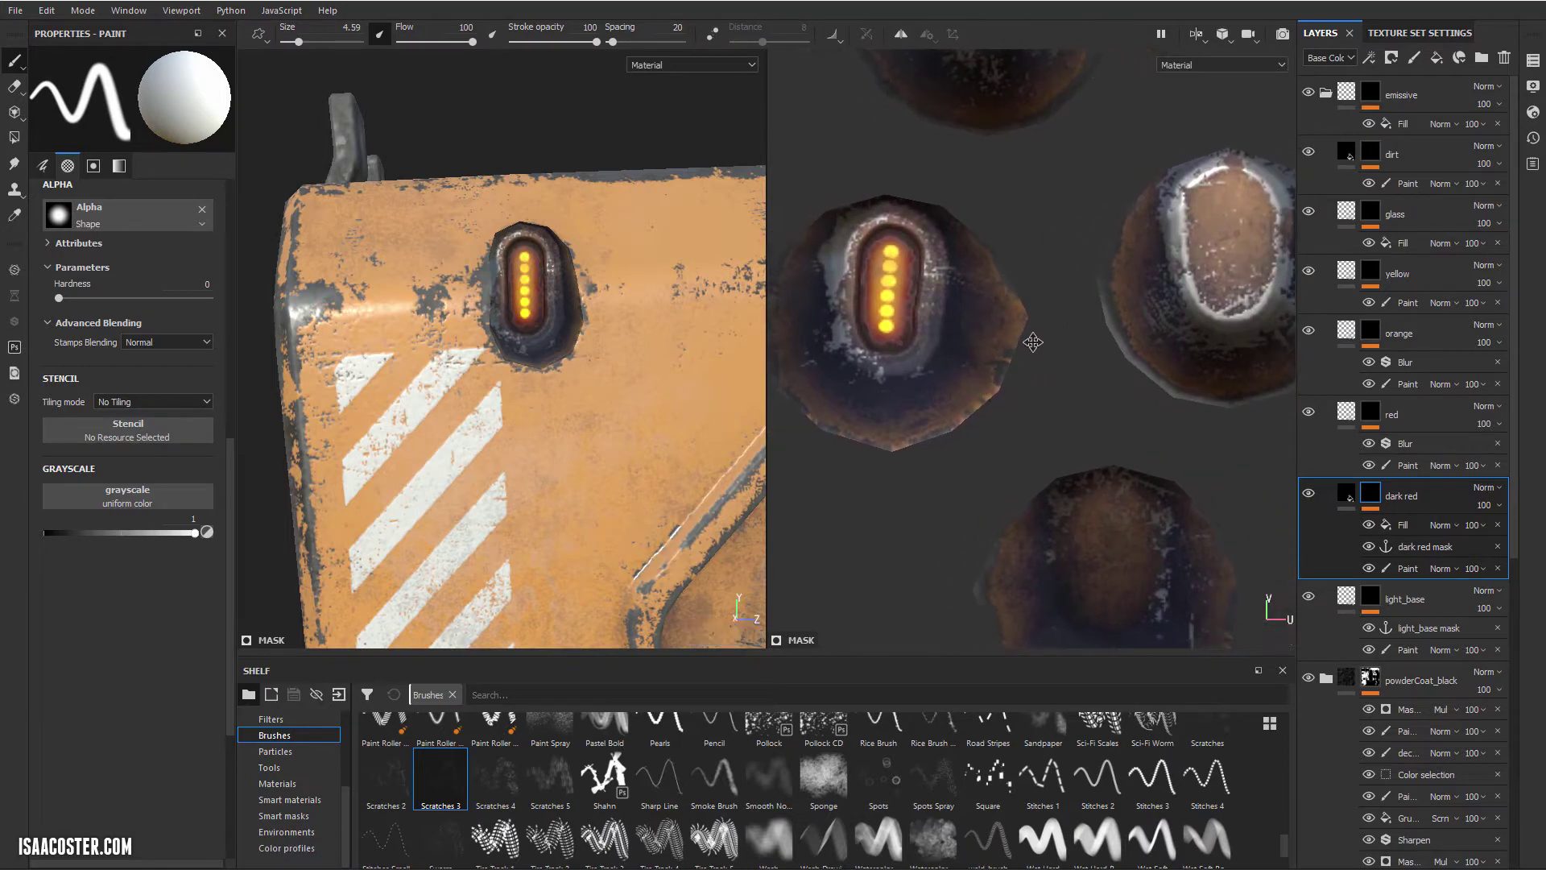
pyautogui.keyDown('alt'); pyautogui.moveTo(1039, 338); pyautogui.dragTo(829, 265, button='right'); pyautogui.keyUp('alt')
pyautogui.keyDown('alt'); pyautogui.moveTo(829, 266); pyautogui.dragTo(987, 288); pyautogui.keyUp('alt')
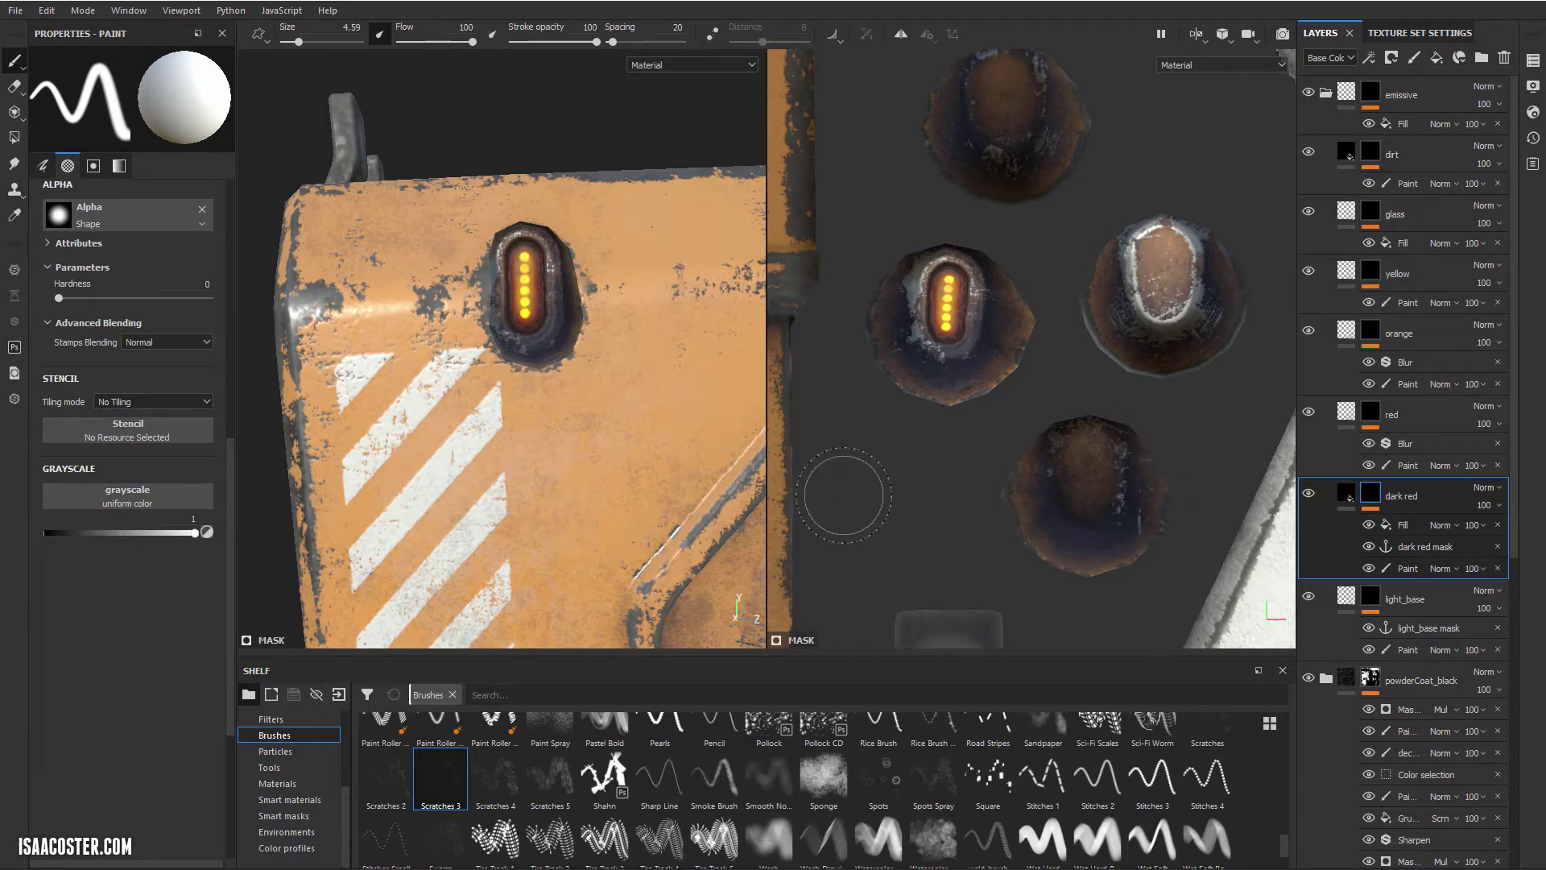
pyautogui.keyDown('ctrl'); pyautogui.moveTo(849, 493); pyautogui.dragTo(815, 493, button='right'); pyautogui.keyUp('ctrl')
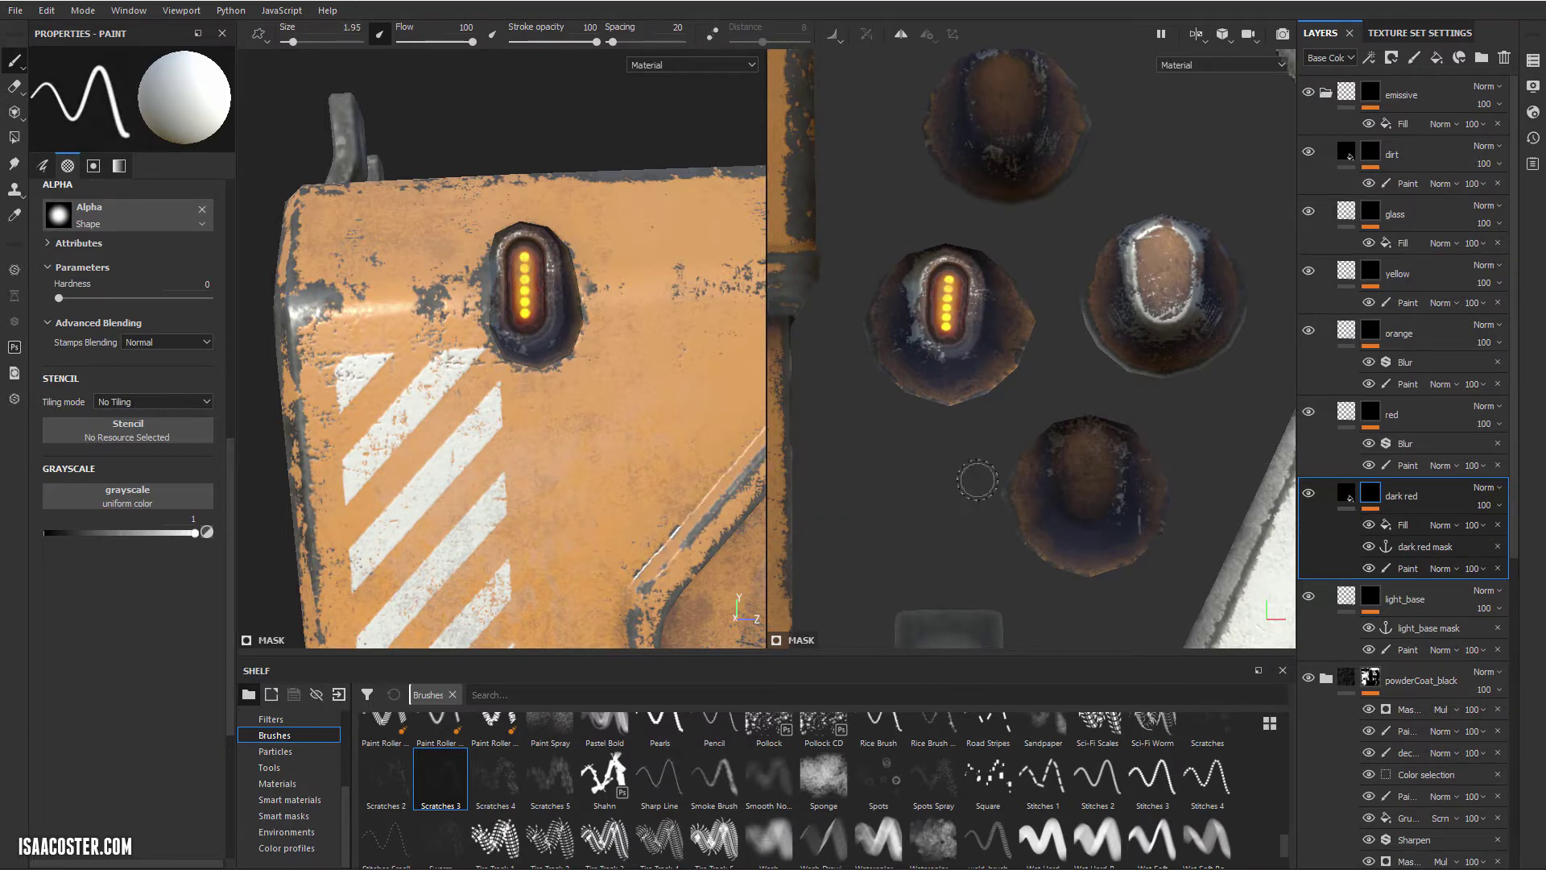
# Isolate the dark red mask and shift its fill onto the neighbouring UV island, a horizontal offset of about 0.039
pyautogui.click(1423, 529)
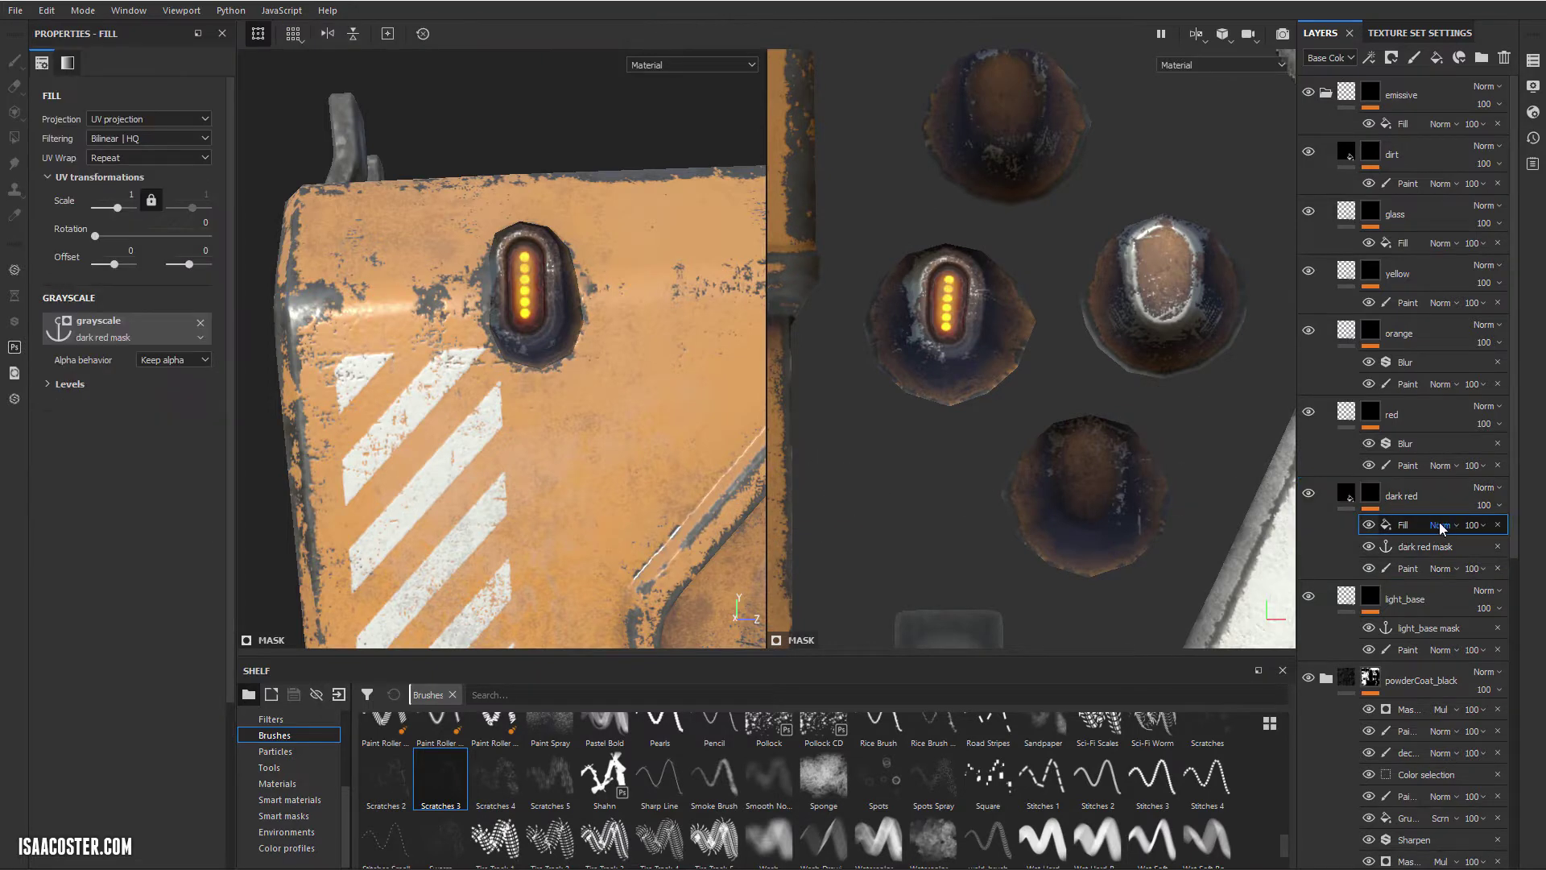
pyautogui.keyDown('alt'); pyautogui.click(1371, 494); pyautogui.keyUp('alt')
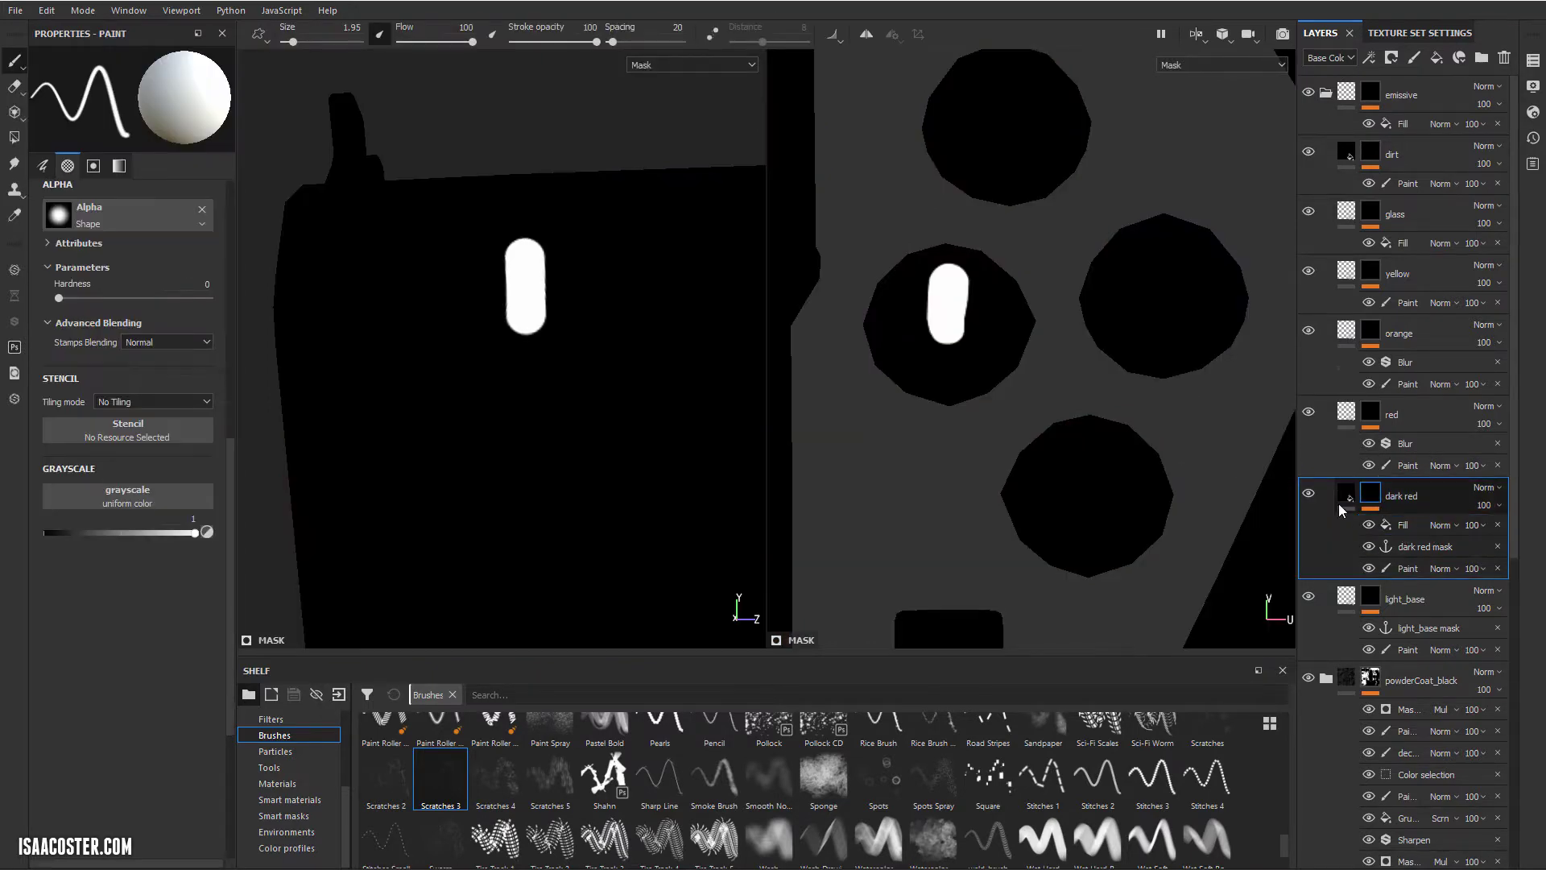
pyautogui.click(1415, 533)
pyautogui.moveTo(928, 433); pyautogui.dragTo(1146, 417)
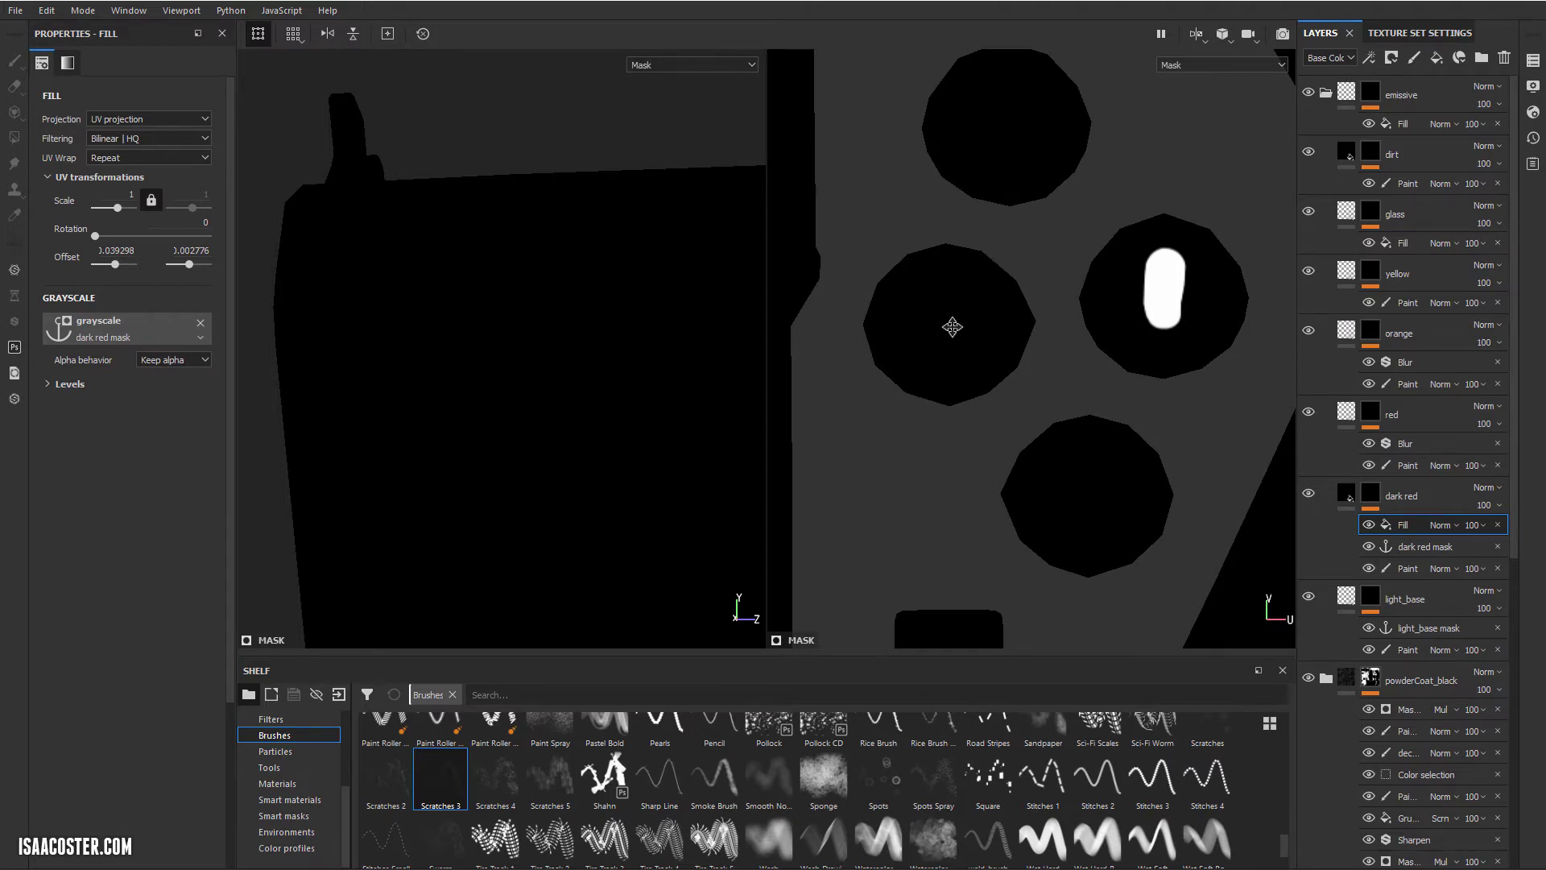
# Set the blend mode of the dark red mask's fill to Linear dodge (Add) and return to the material display
pyautogui.click(1440, 524)
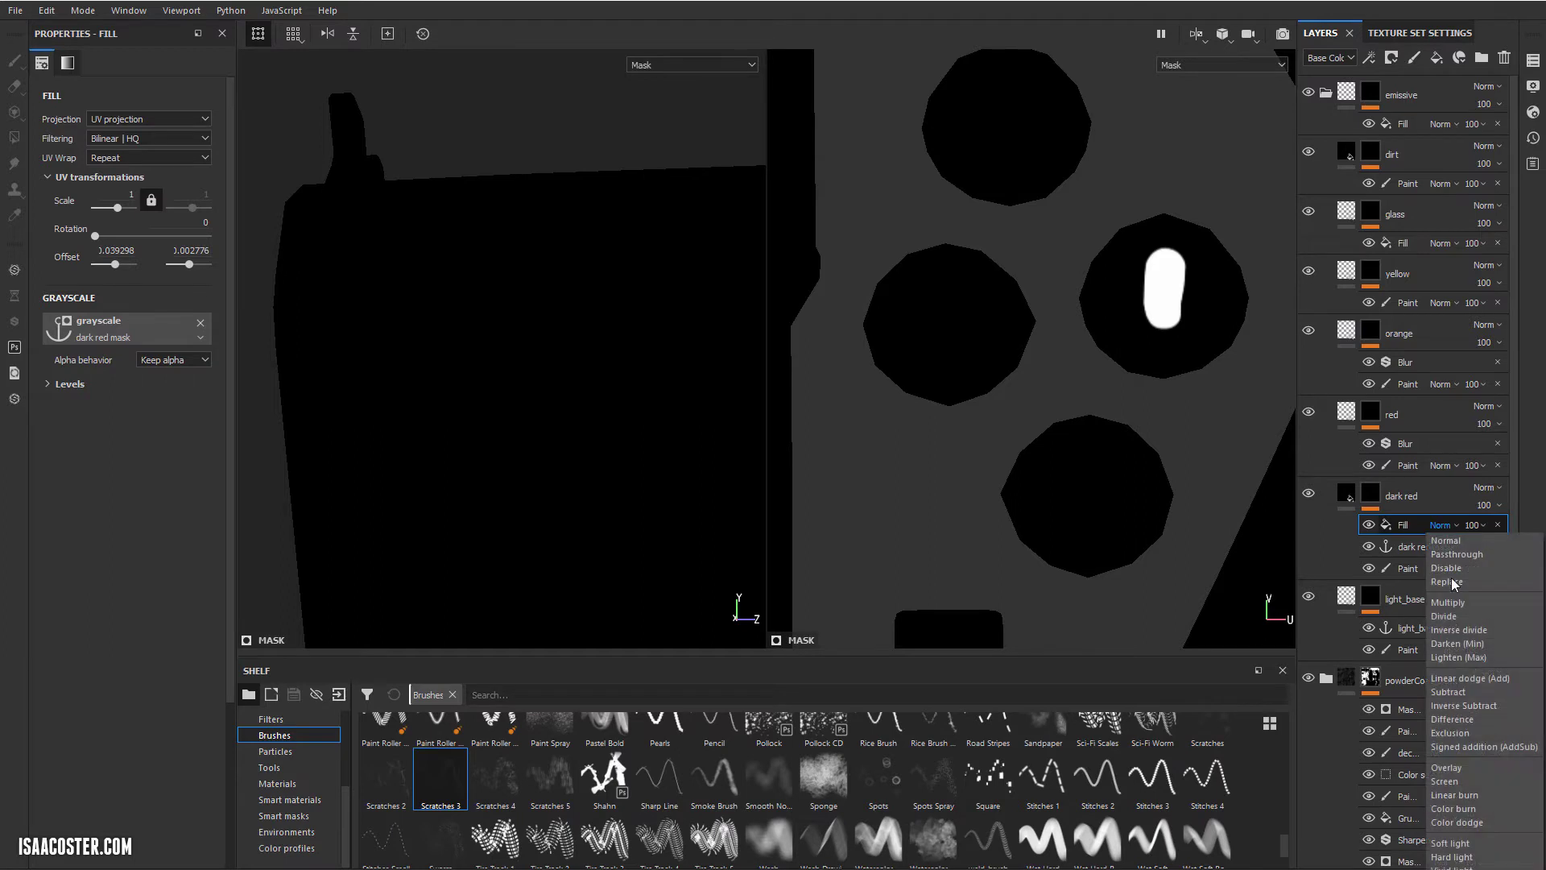
pyautogui.click(1470, 678)
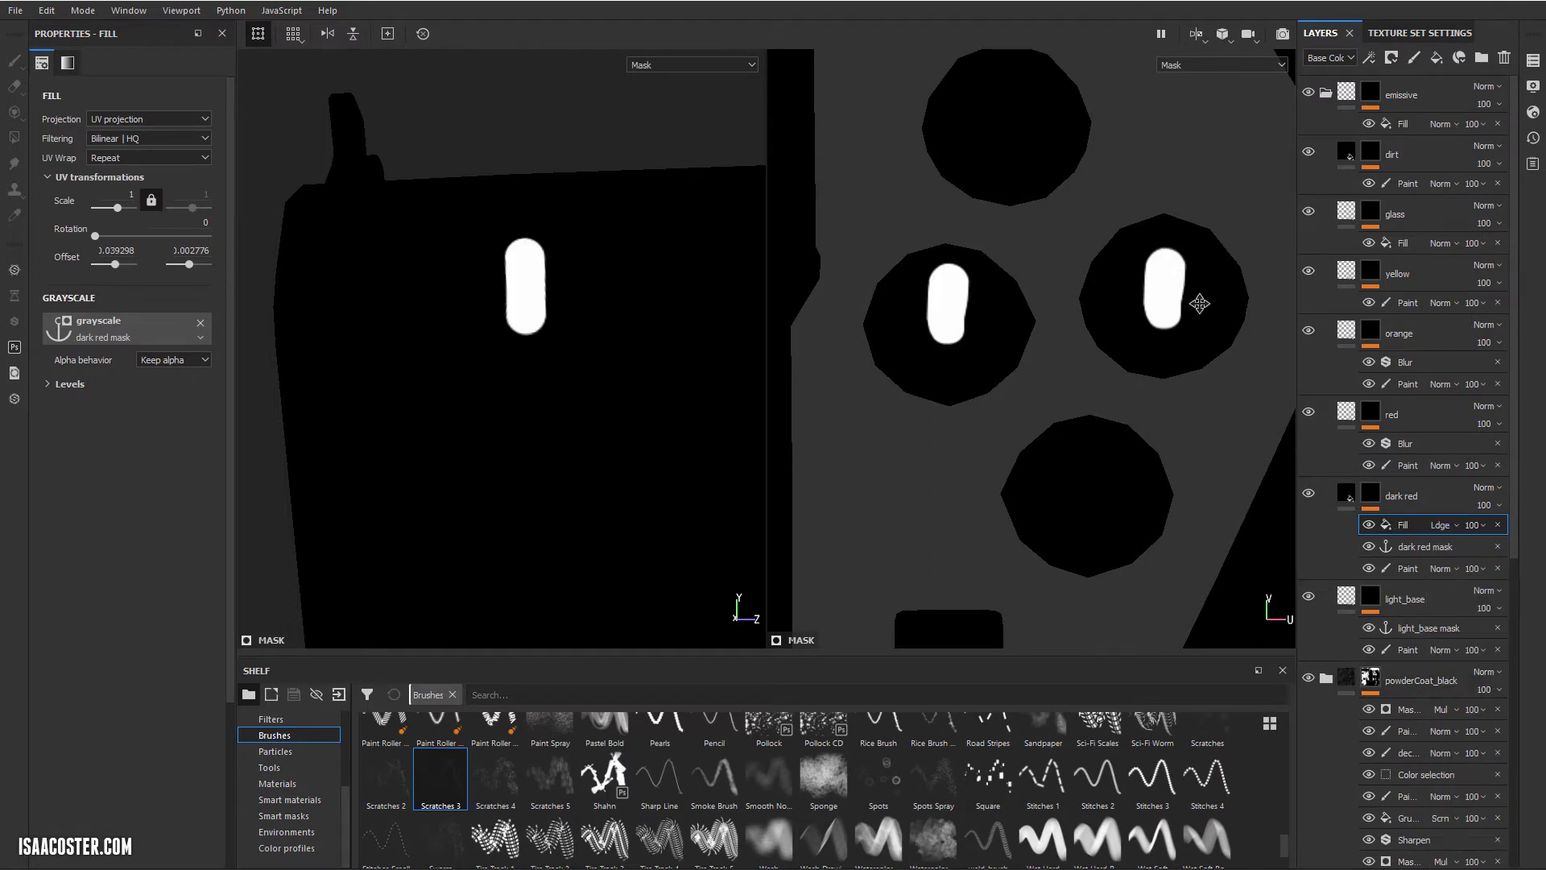
pyautogui.press('m')
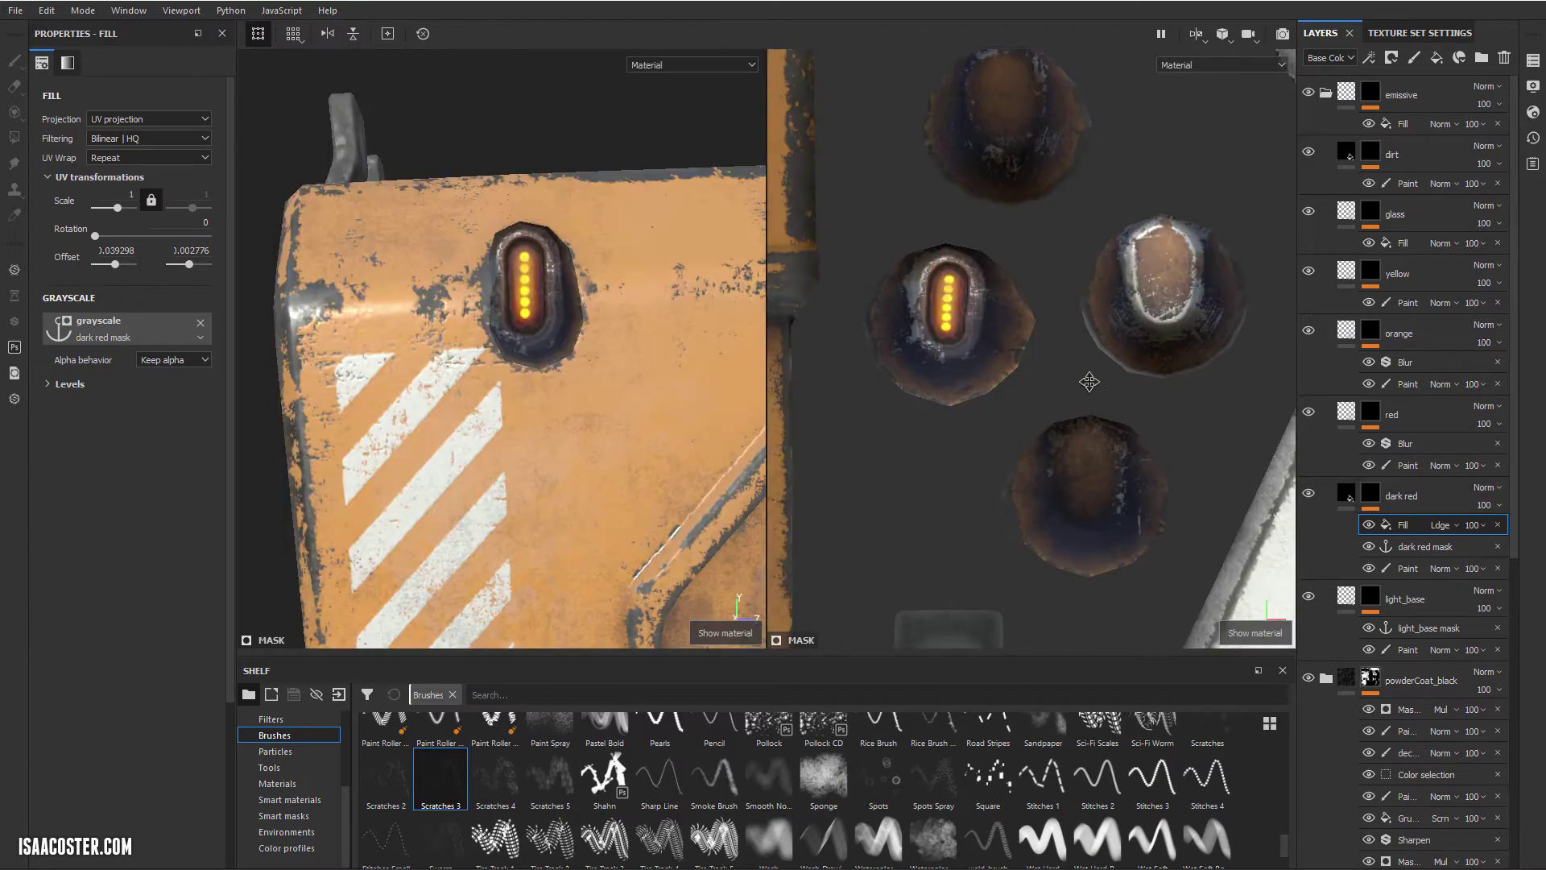
# Add a second fill to the emissive folder's mask, source its grayscale from the dark red mask anchor point, and blend it with Linear dodge (Add)
pyautogui.keyDown('alt'); pyautogui.click(1371, 91); pyautogui.keyUp('alt')
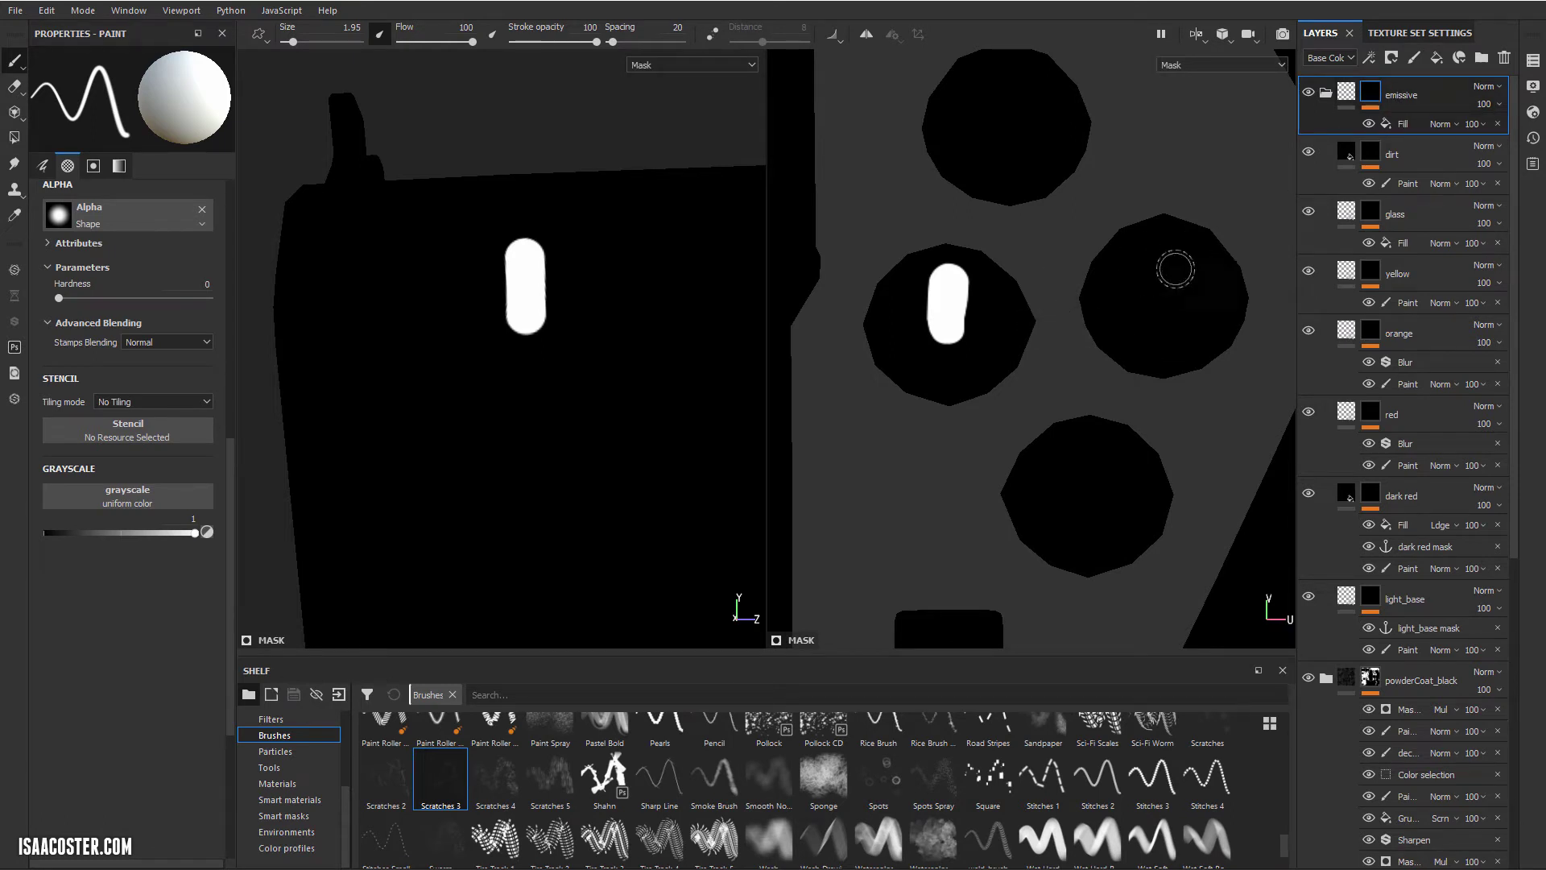
pyautogui.rightClick(1403, 124)
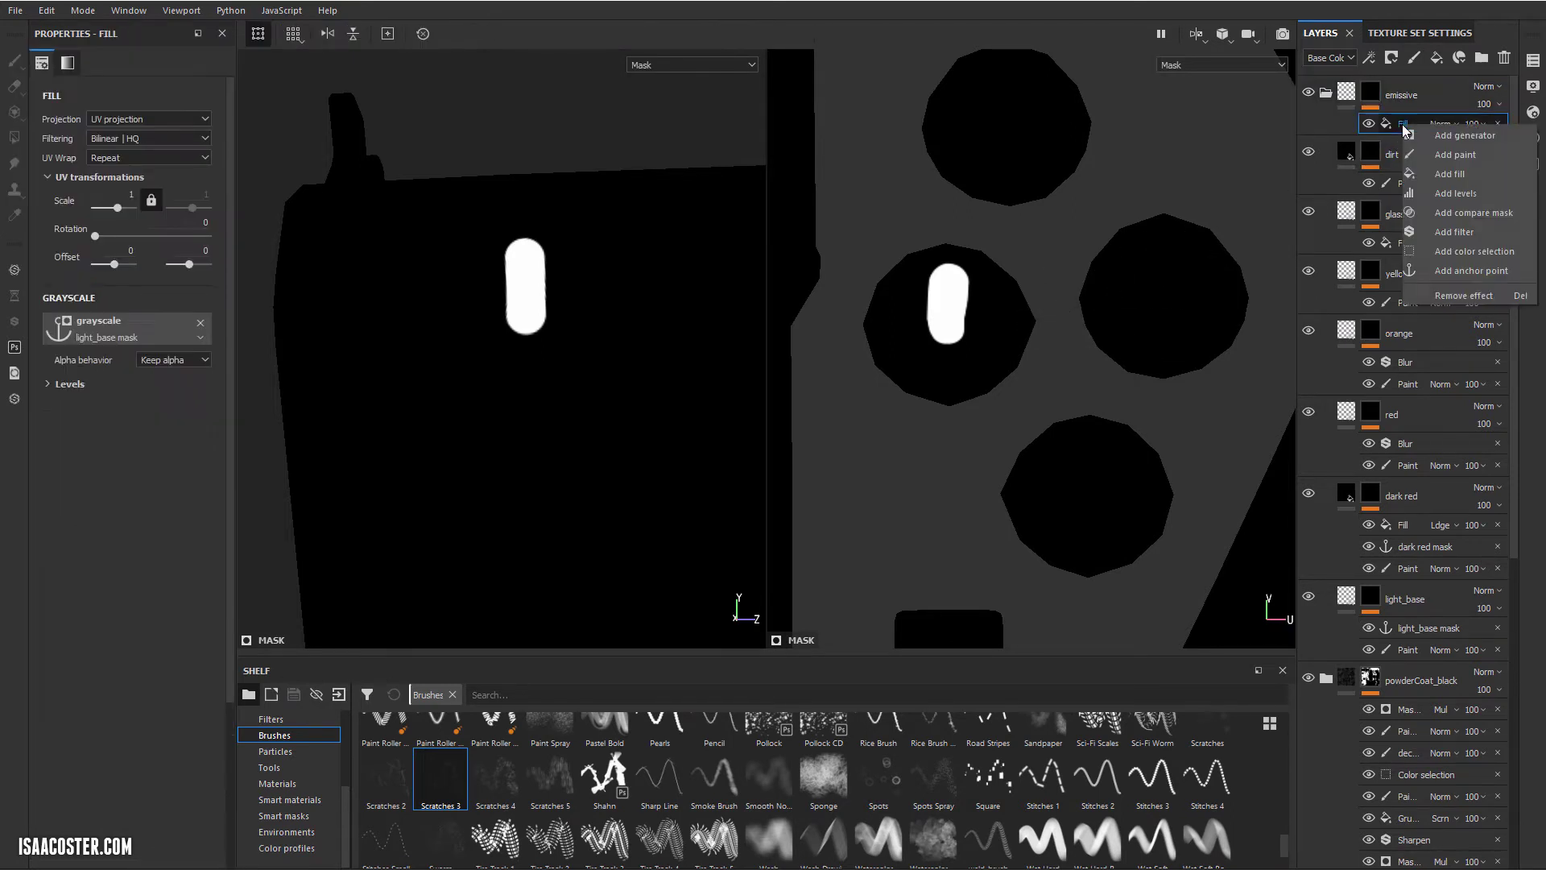
pyautogui.click(1469, 172)
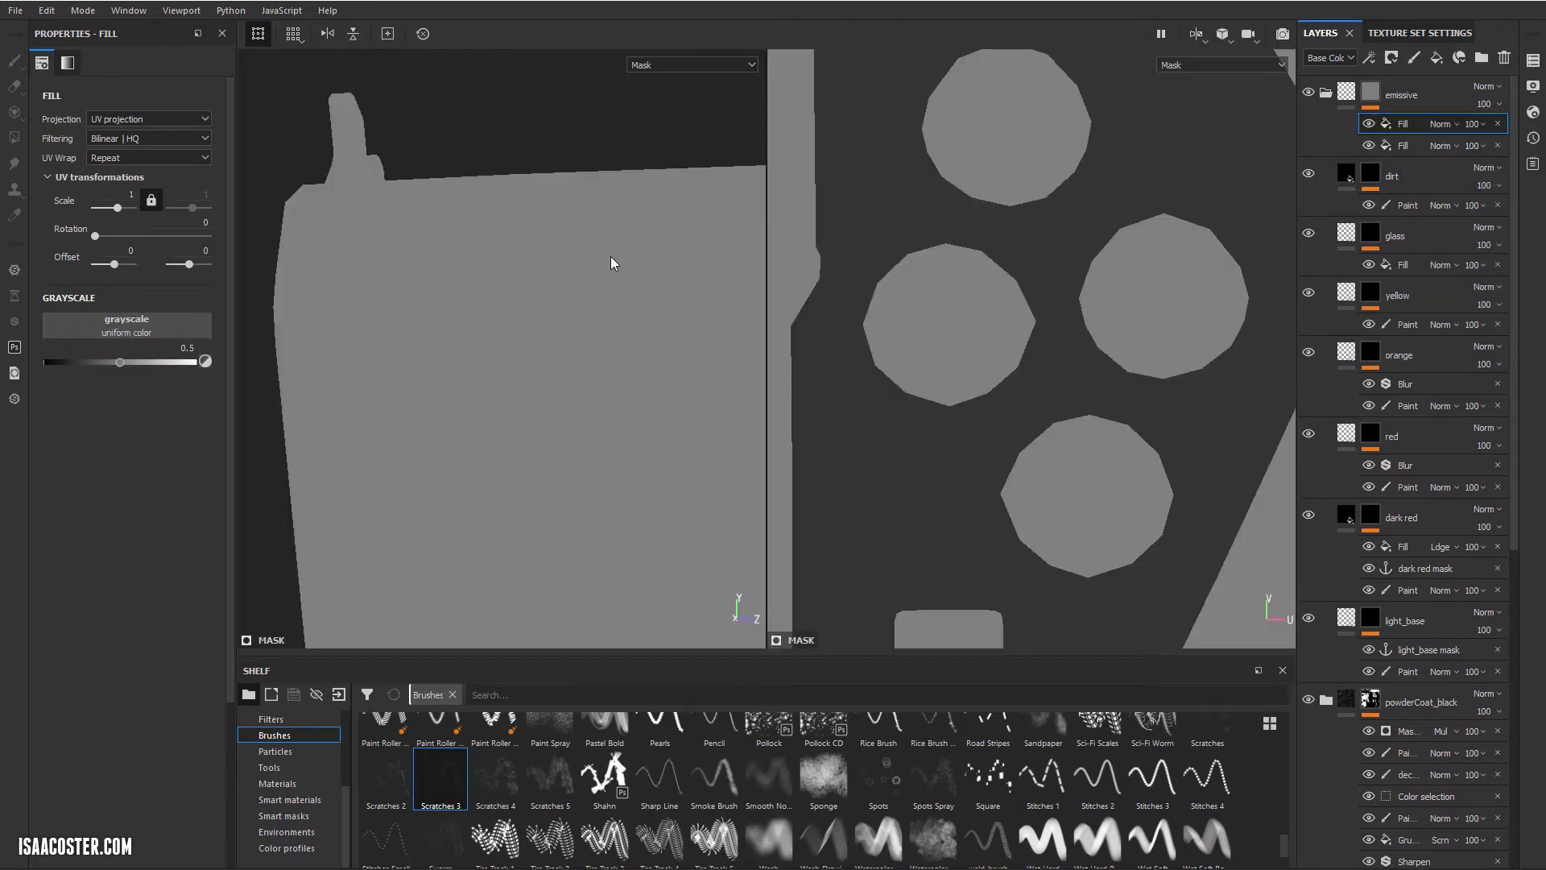
pyautogui.click(172, 323)
pyautogui.click(284, 337)
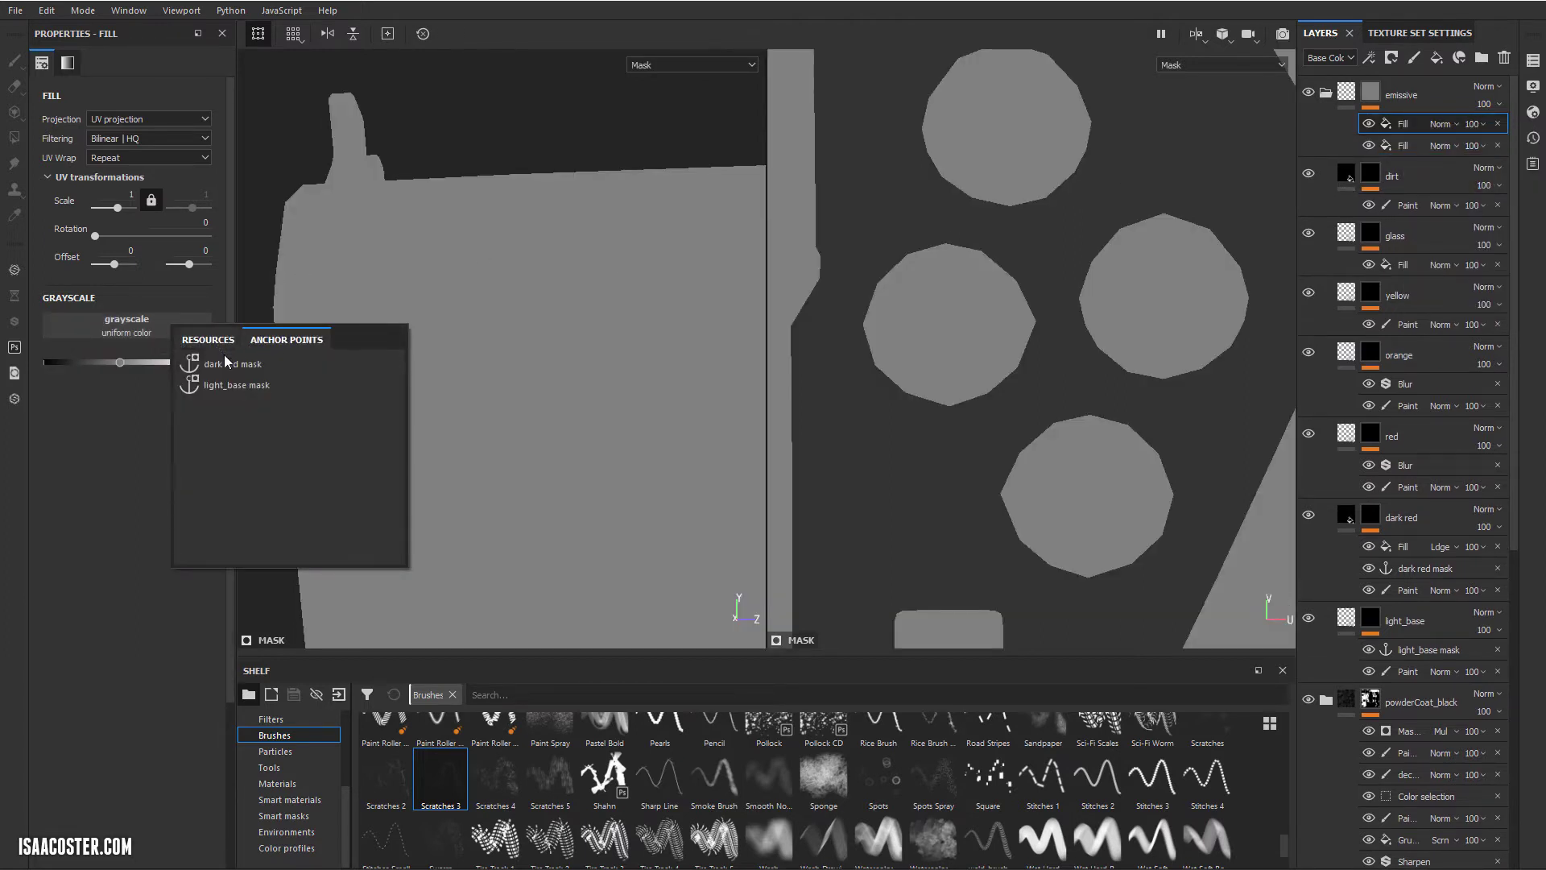
pyautogui.click(233, 384)
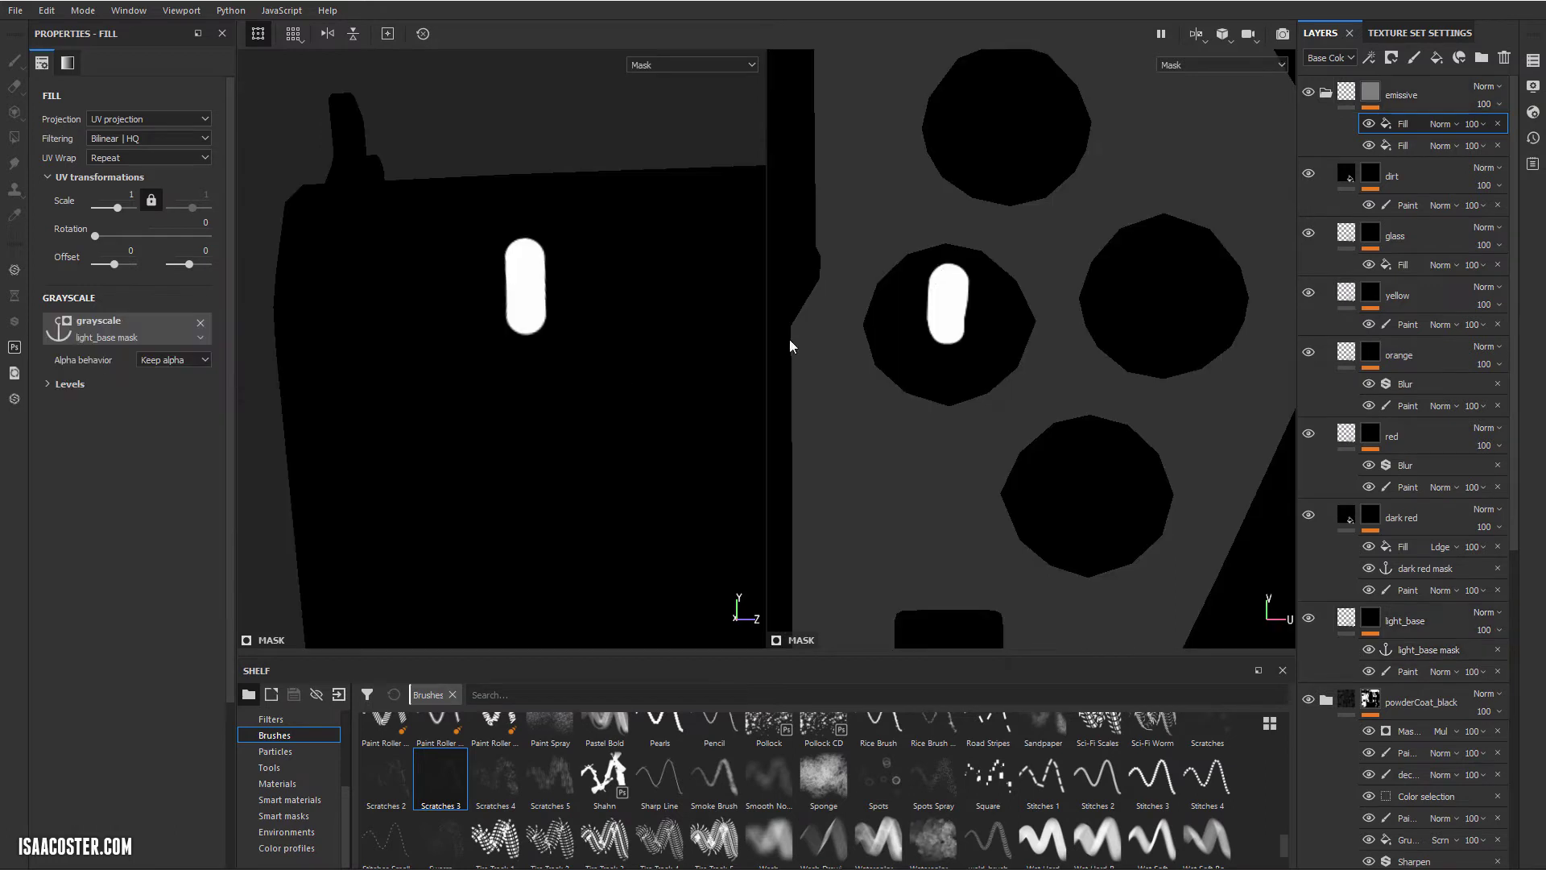
pyautogui.click(108, 335)
pyautogui.click(186, 374)
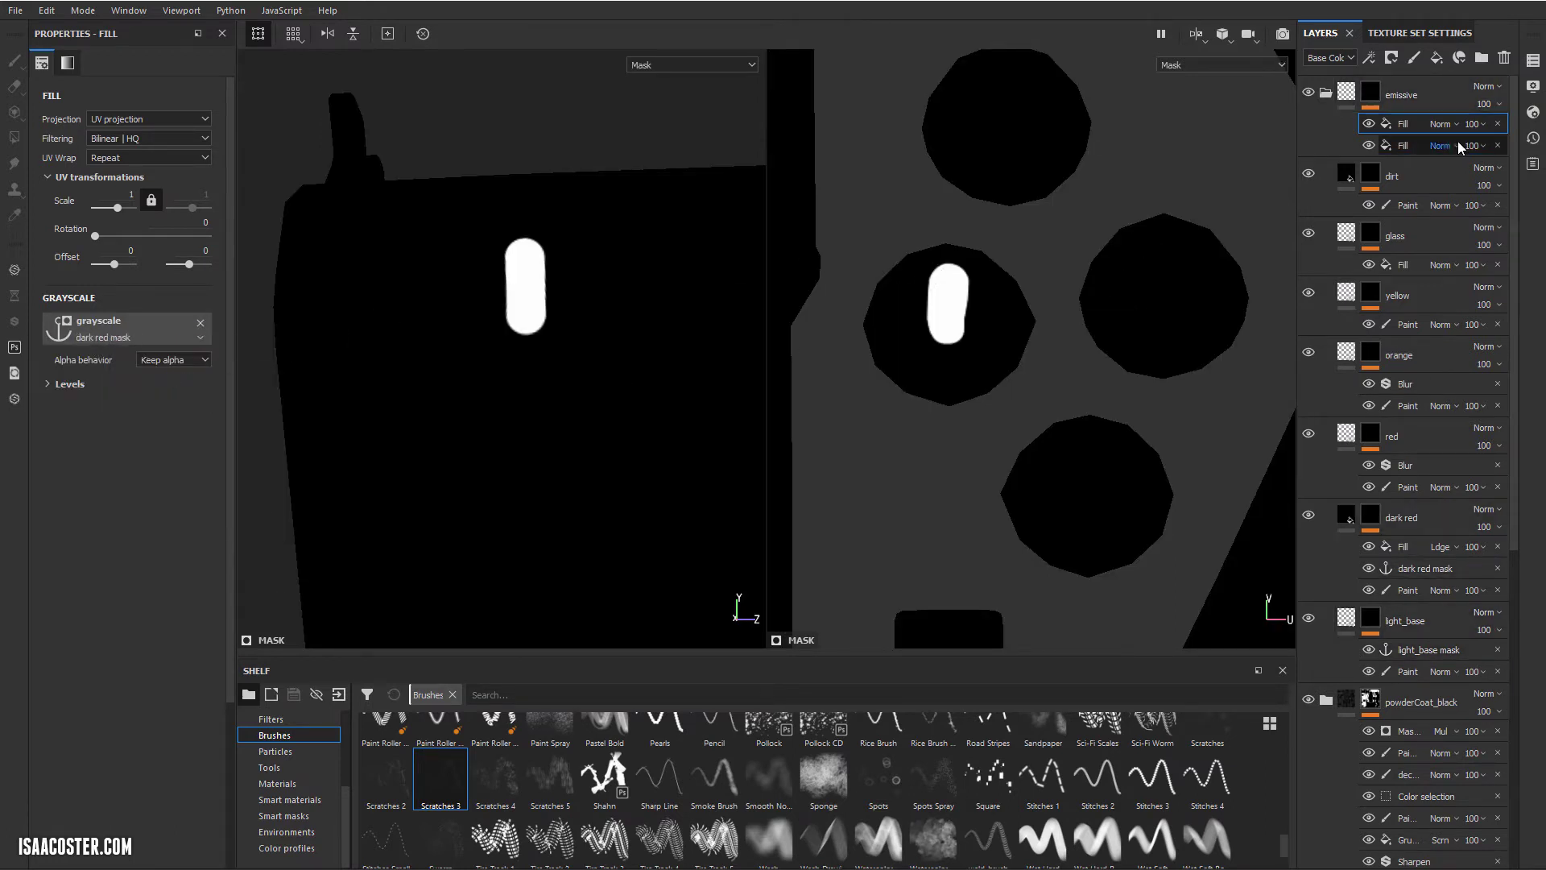
pyautogui.click(1442, 123)
pyautogui.click(1465, 266)
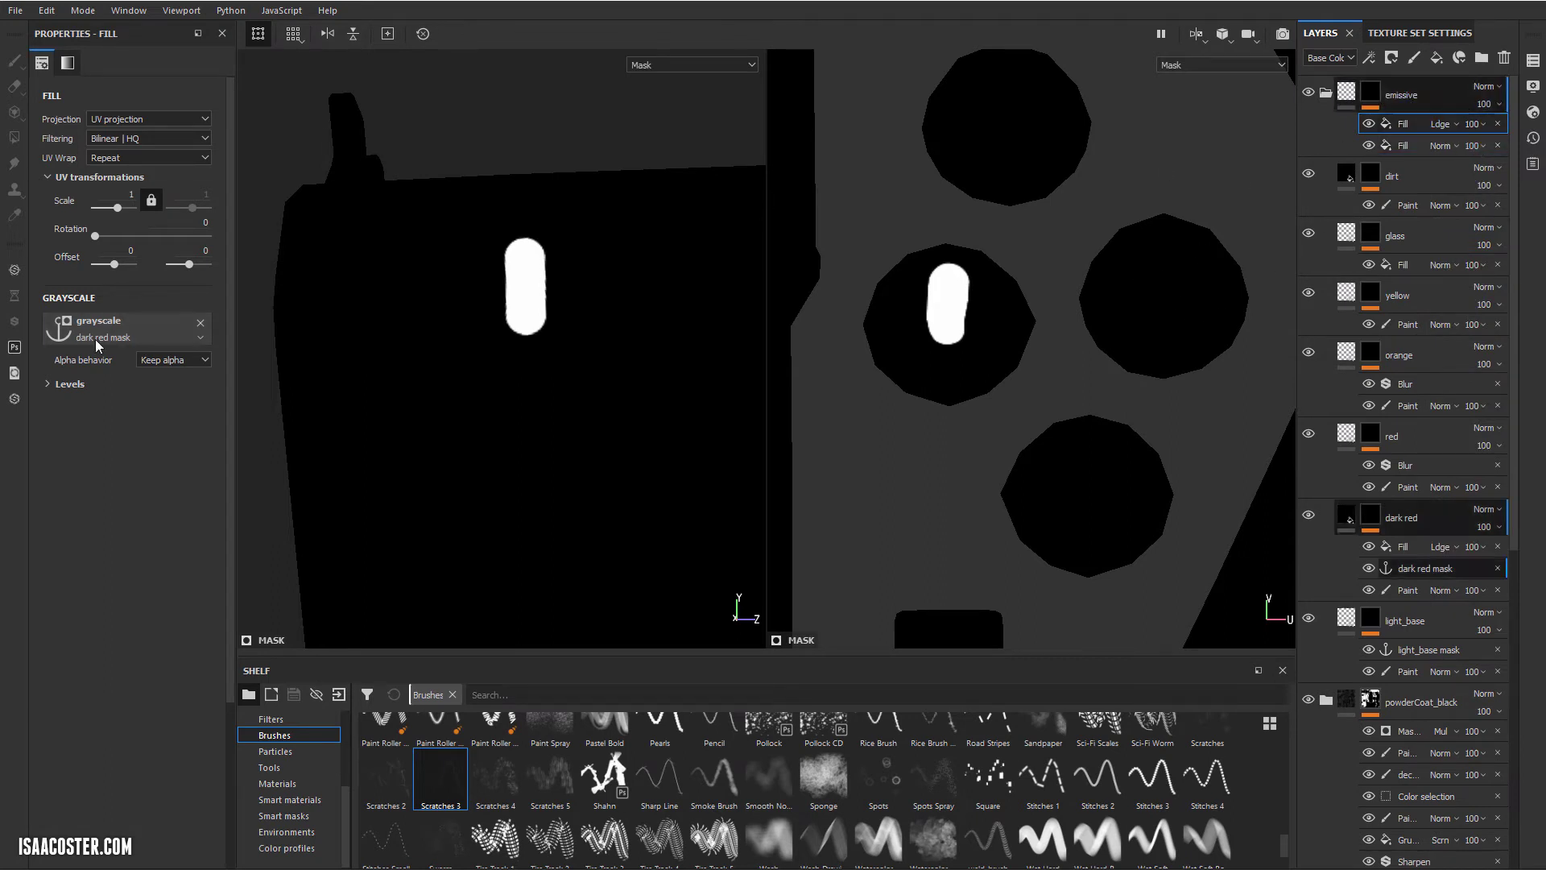
# Compare the emissive folder's mask with the dark red mask on the light's UV islands
pyautogui.press('1')
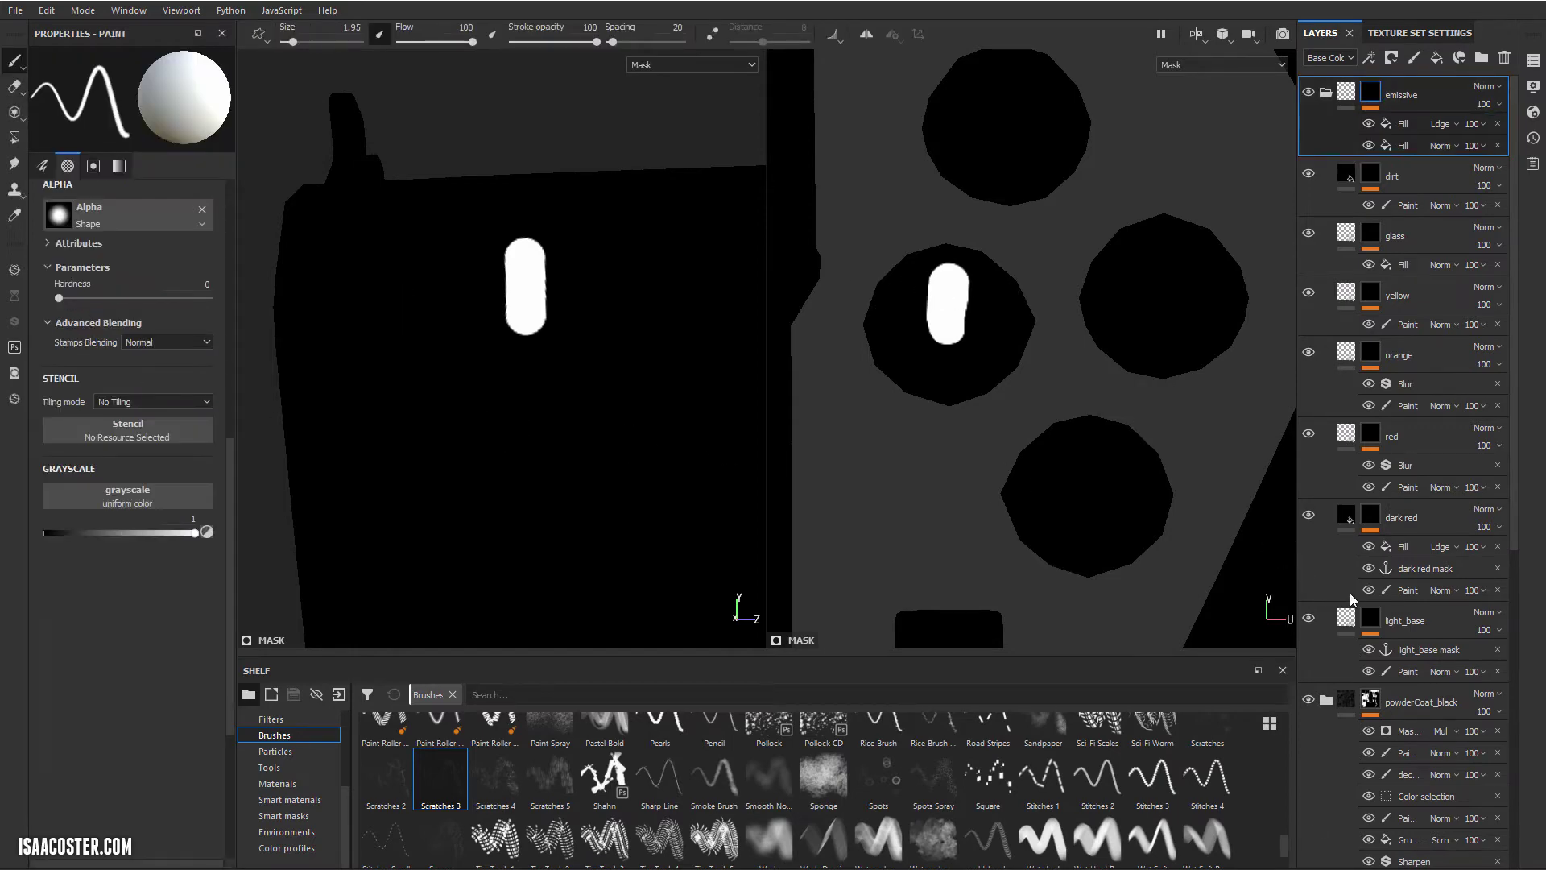
pyautogui.click(1419, 547)
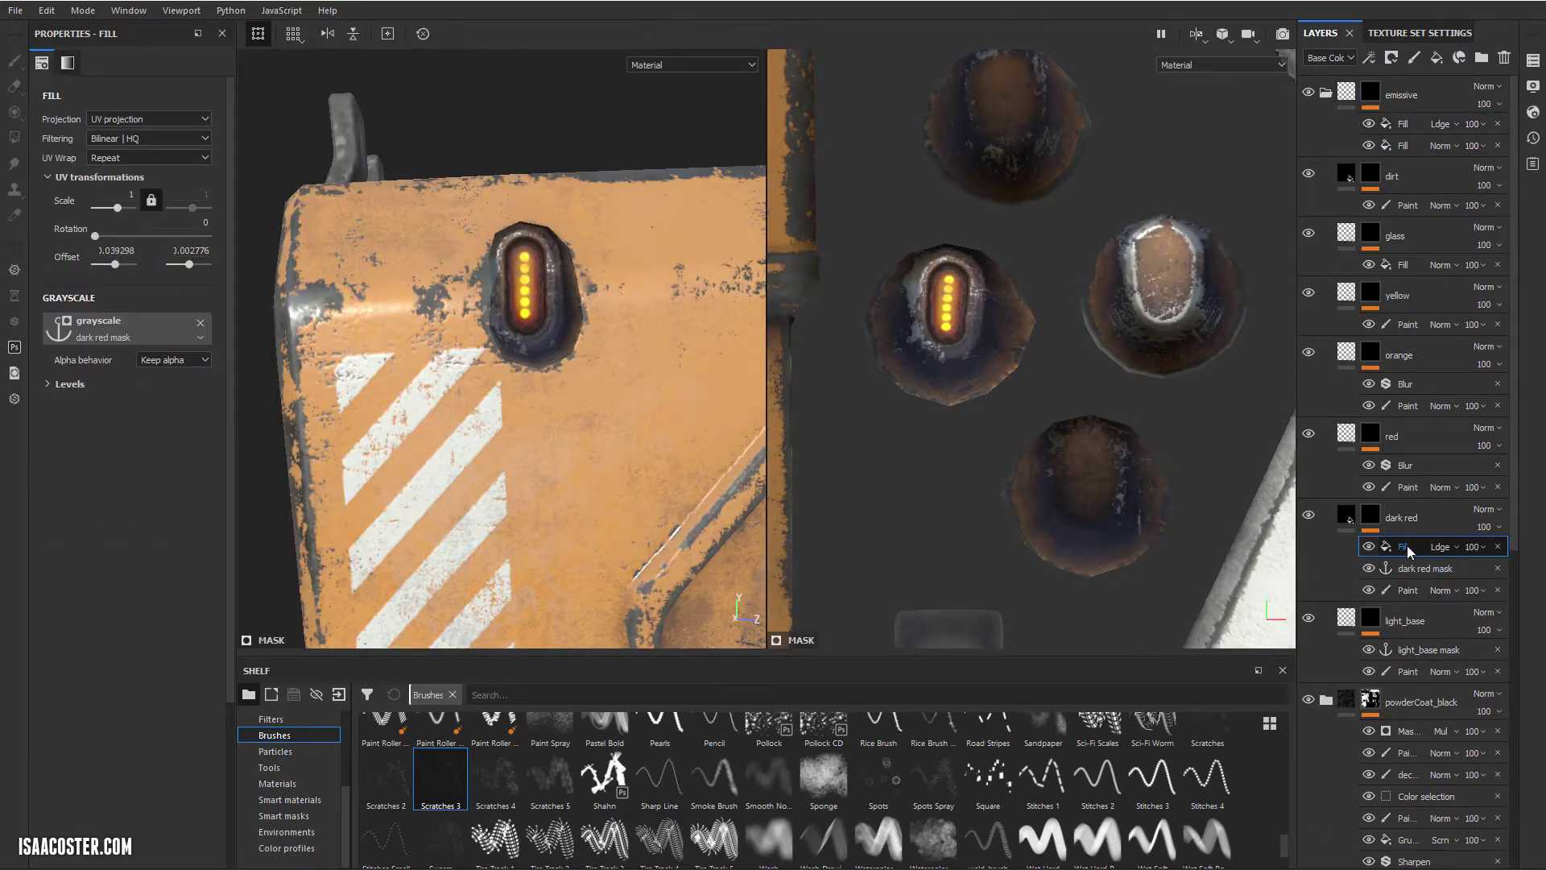
pyautogui.click(1370, 515)
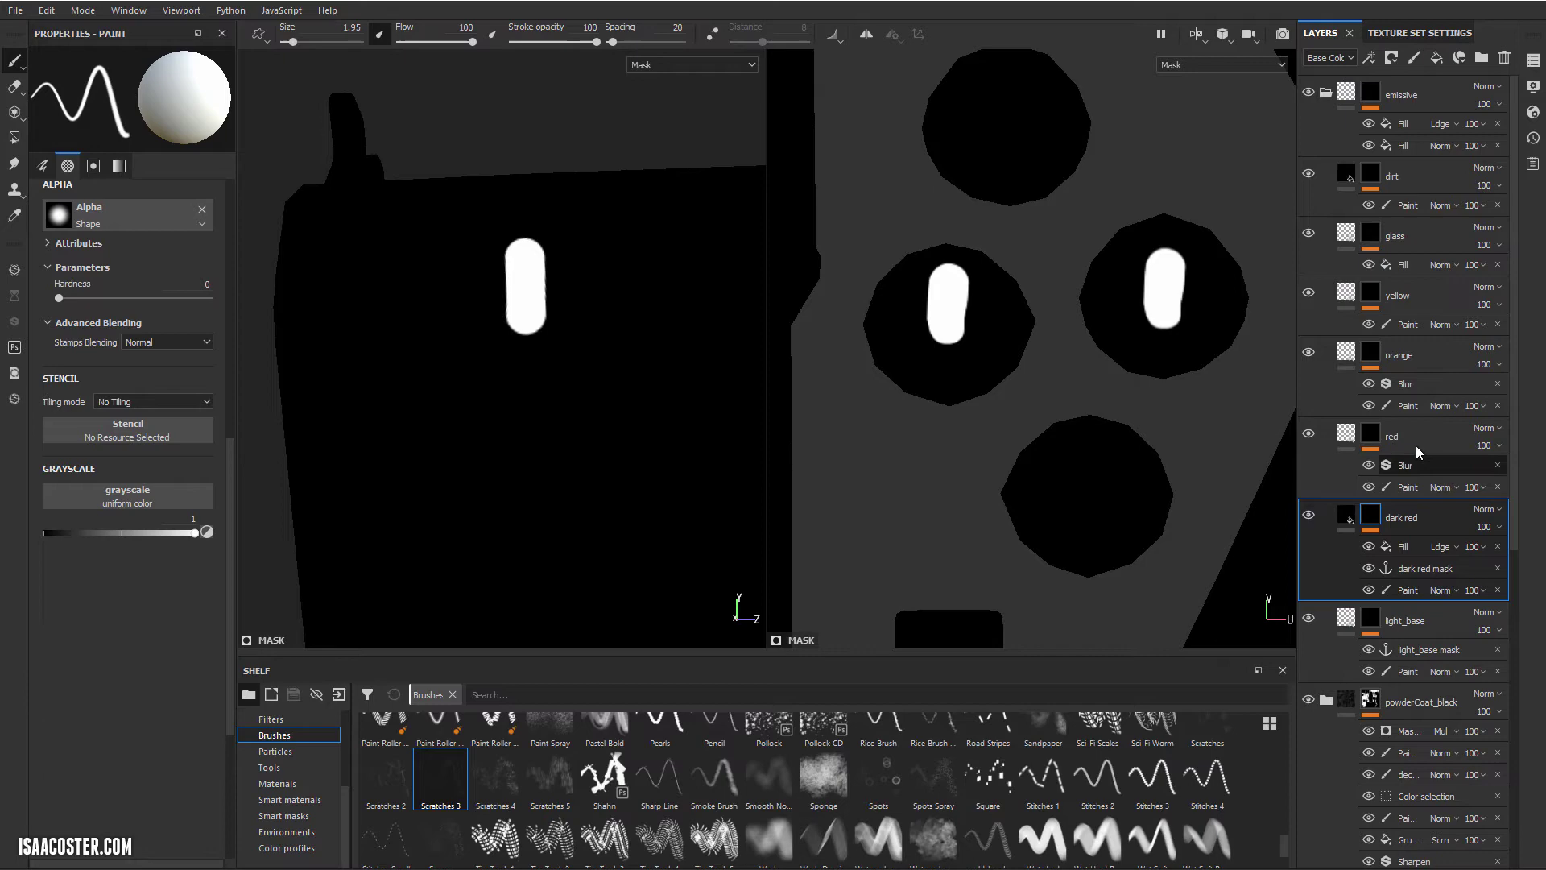
# Delete the dark red mask fill from the emissive folder's mask and rename the remaining light_base mask fill with a name starting "Fill-"
pyautogui.click(1405, 123)
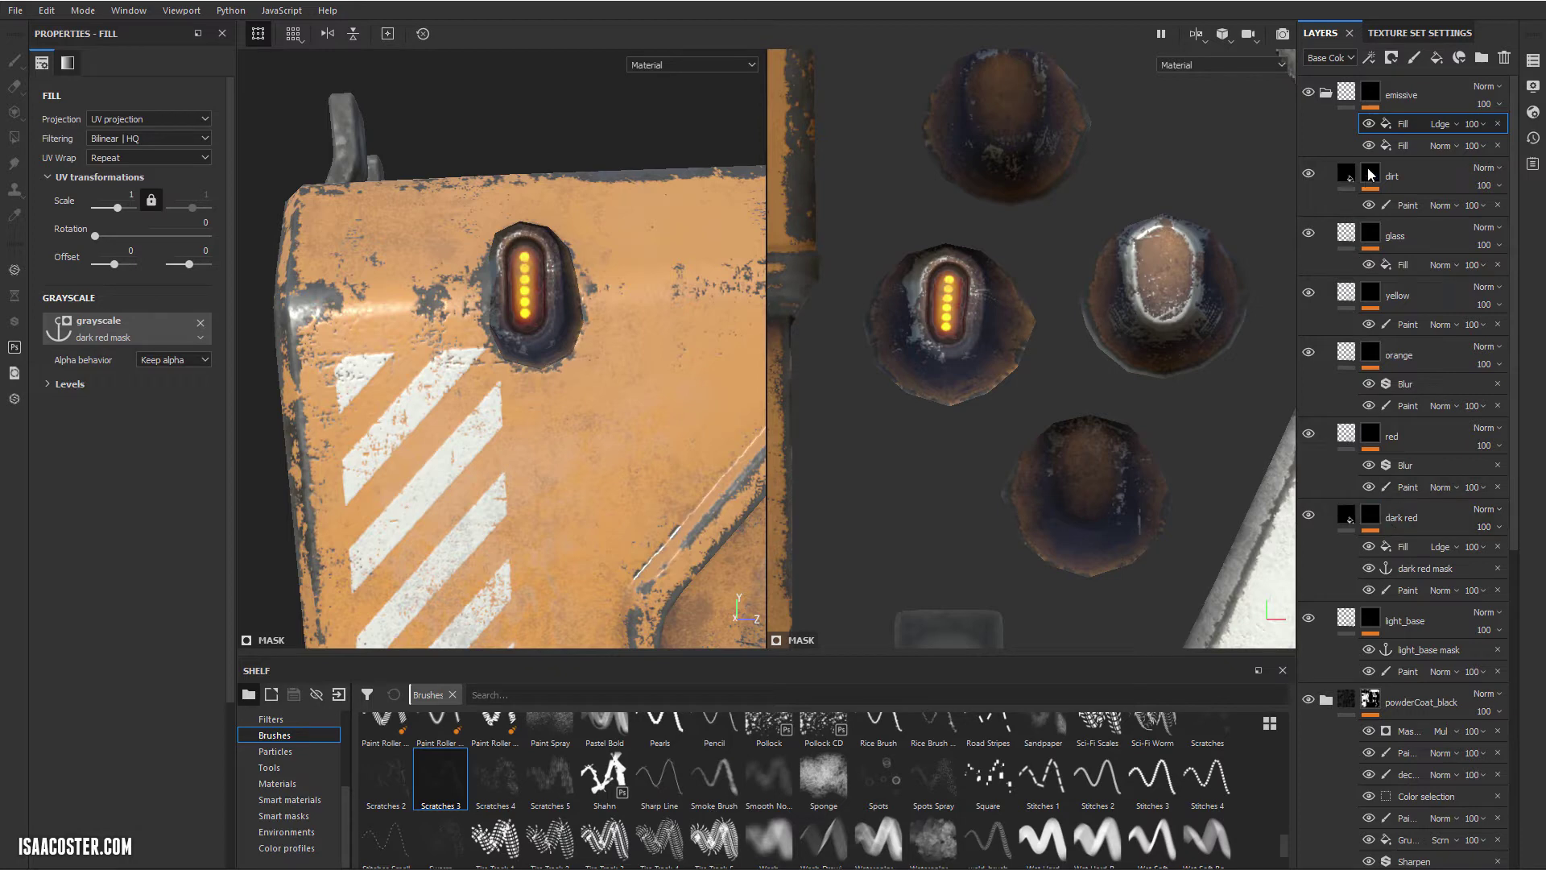
pyautogui.click(1499, 124)
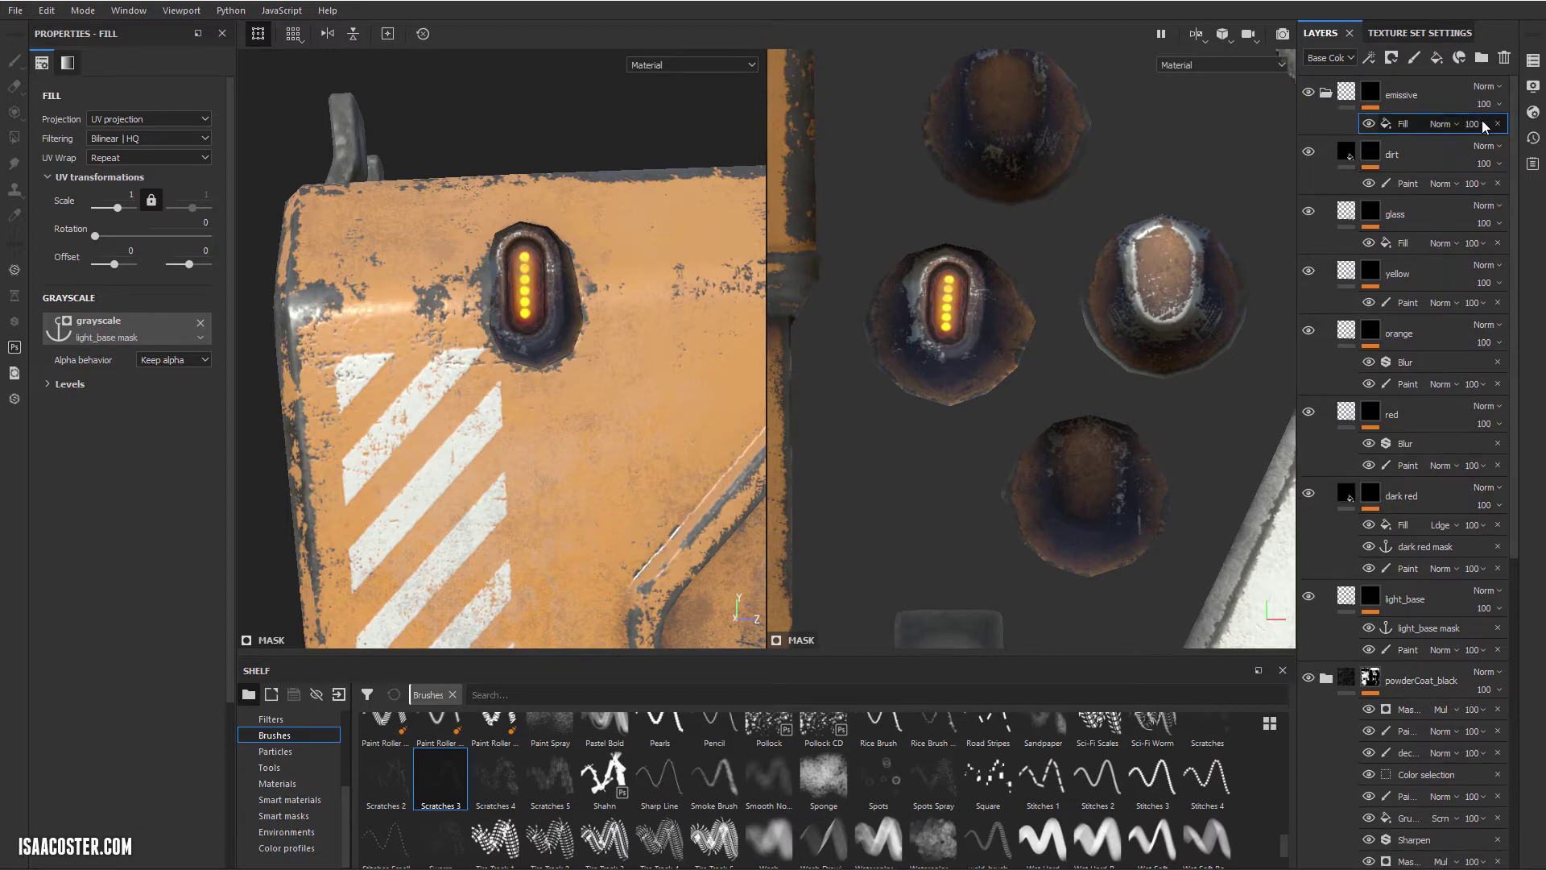
pyautogui.doubleClick(1406, 124)
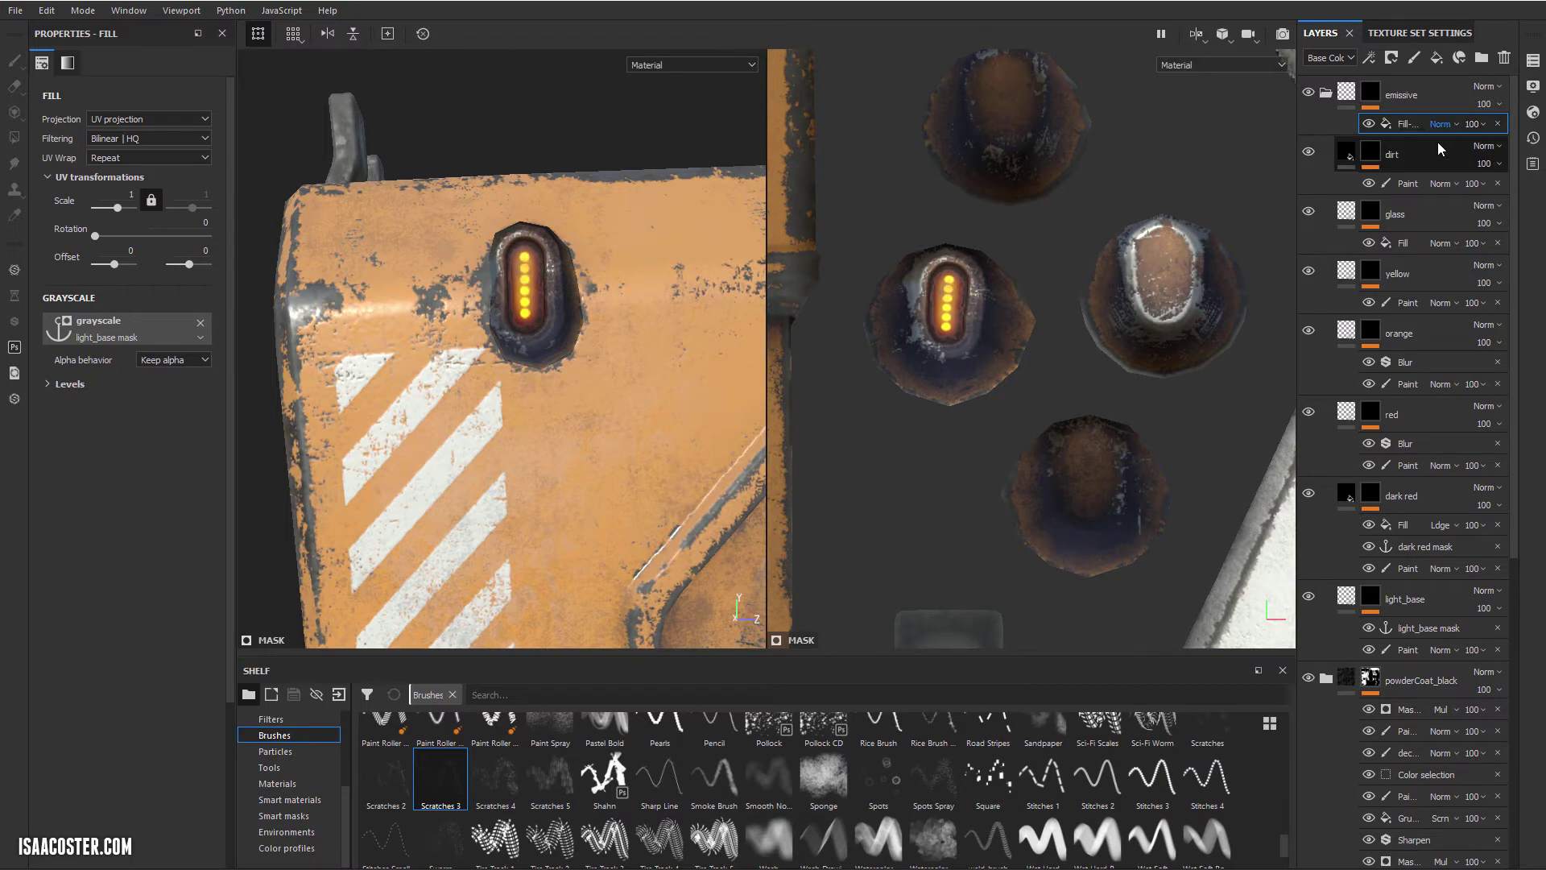
# Widen the layer stack until the full names of the mask effects fit
pyautogui.moveTo(1286, 141); pyautogui.dragTo(1273, 141)
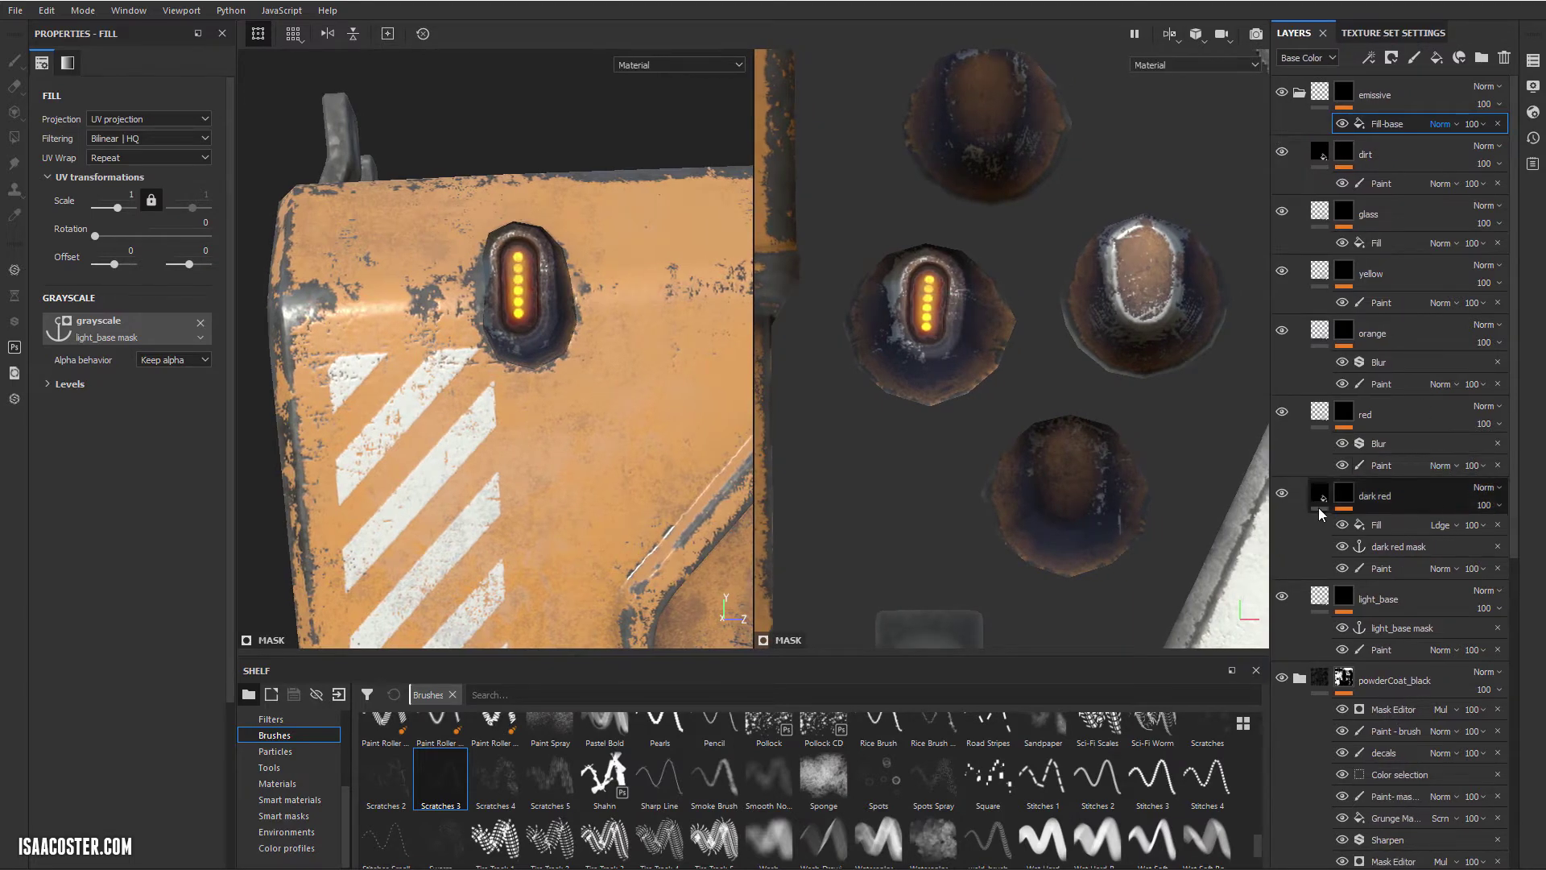
pyautogui.scroll(2, 623, 322)
pyautogui.scroll(-10, 630, 322)
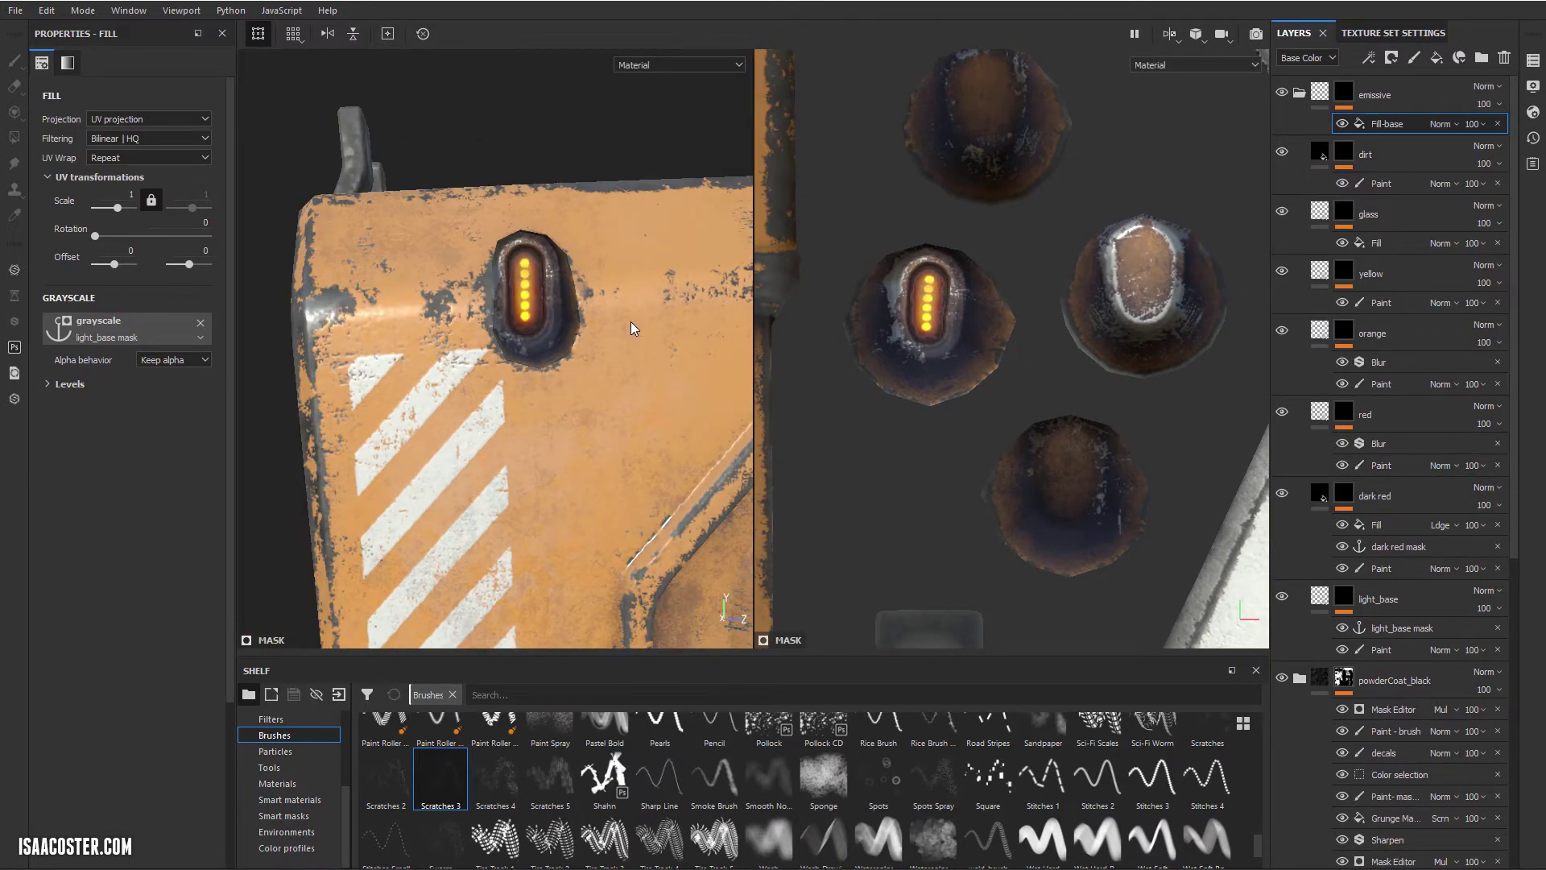
pyautogui.keyDown('alt'); pyautogui.moveTo(639, 393); pyautogui.dragTo(448, 417, button='middle'); pyautogui.keyUp('alt')
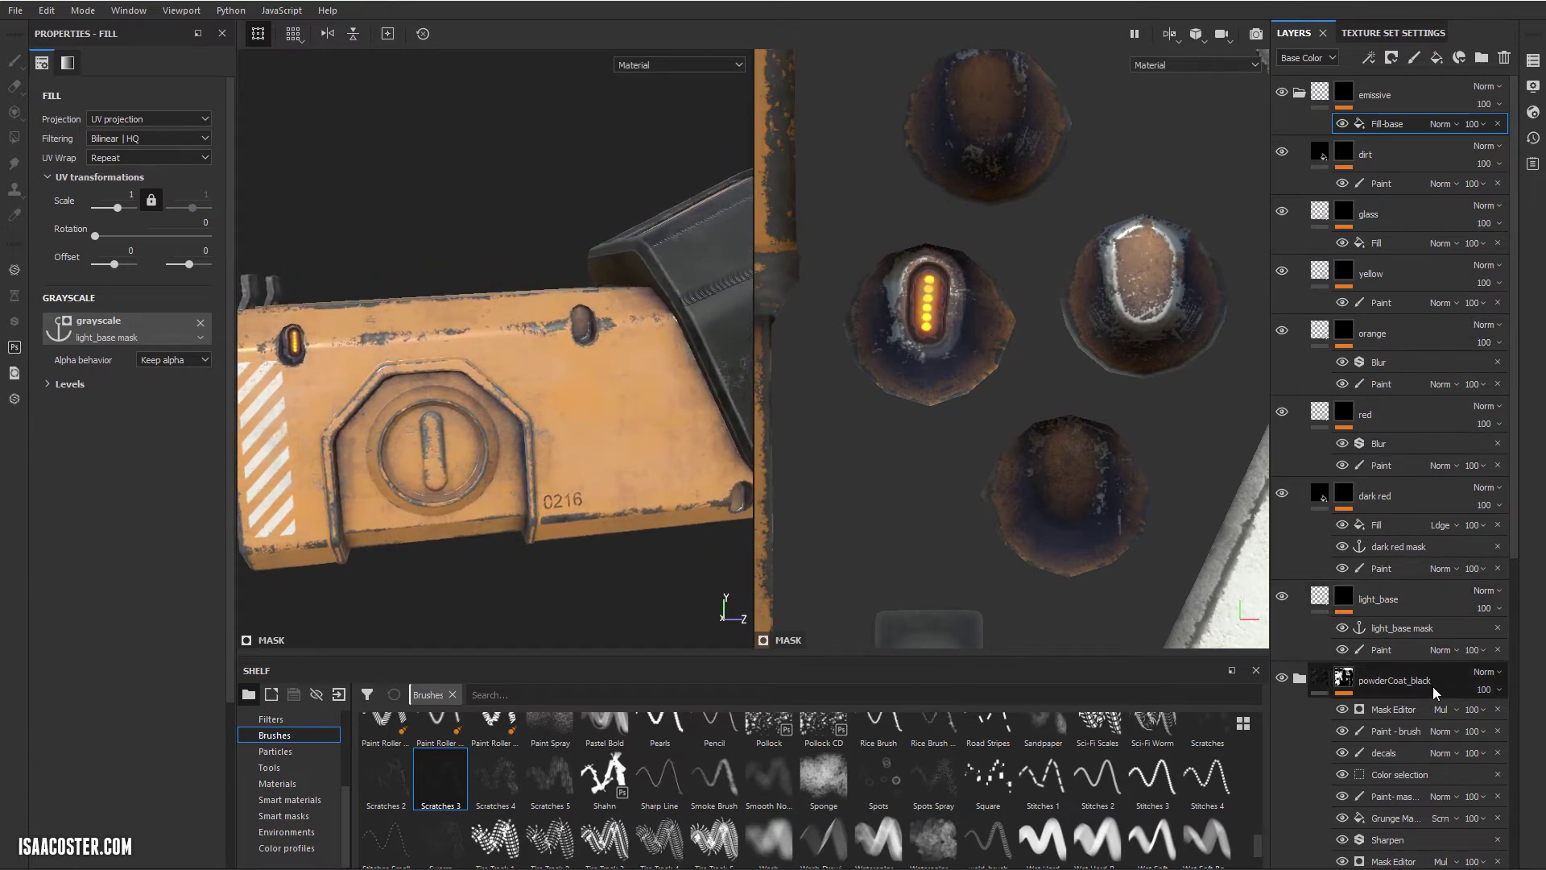
# Inspect the dark red layer's mask and the offset fill that copies its shape onto another light's UV island
pyautogui.click(1402, 524)
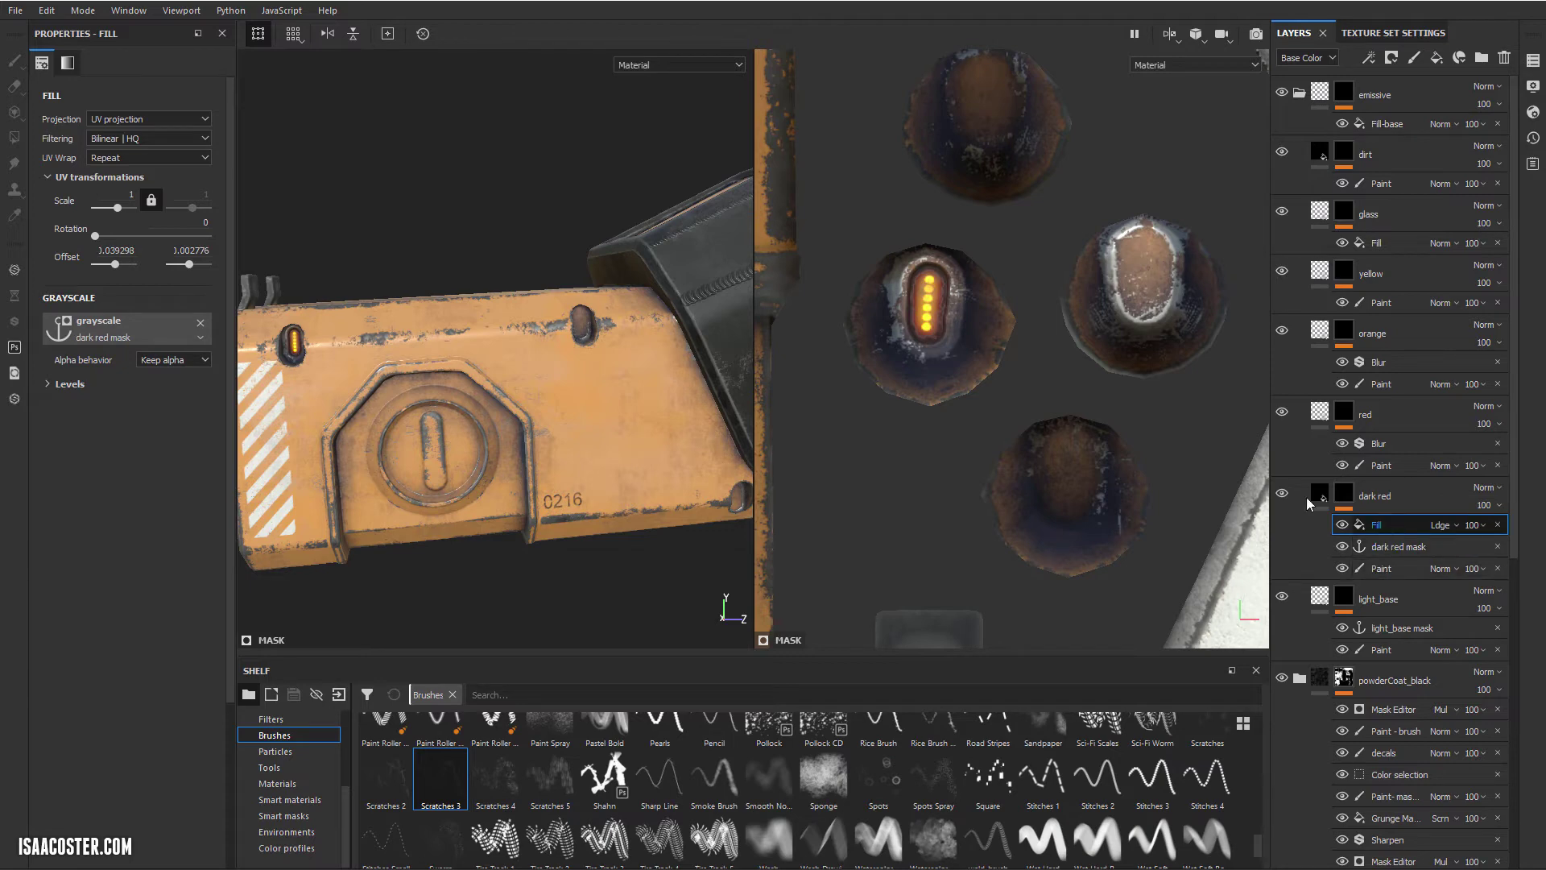
pyautogui.keyDown('alt'); pyautogui.click(1343, 495); pyautogui.keyUp('alt')
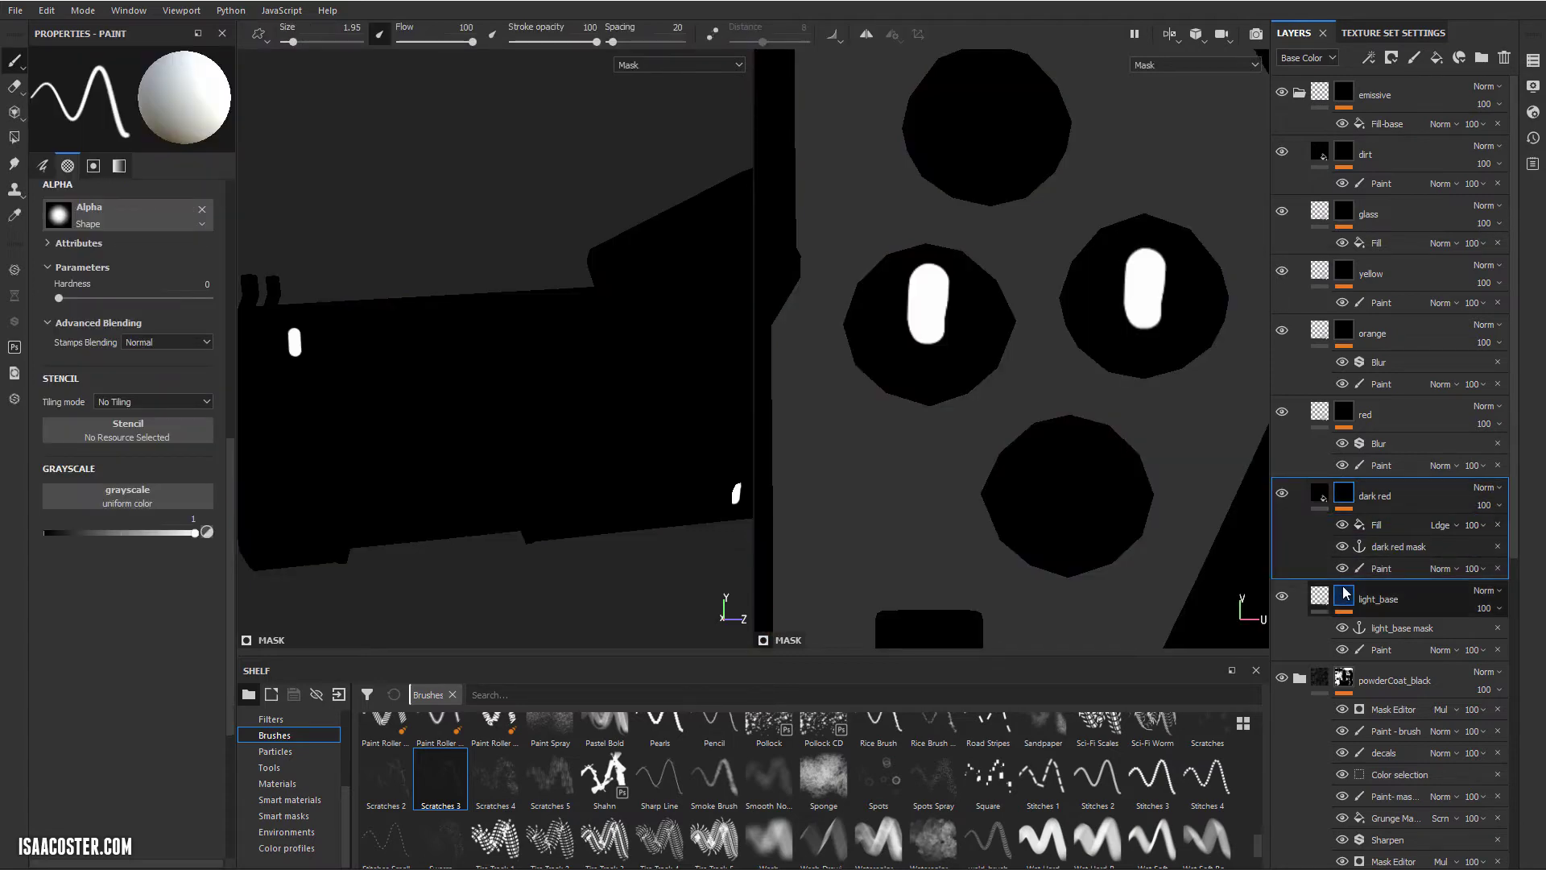
pyautogui.click(1403, 524)
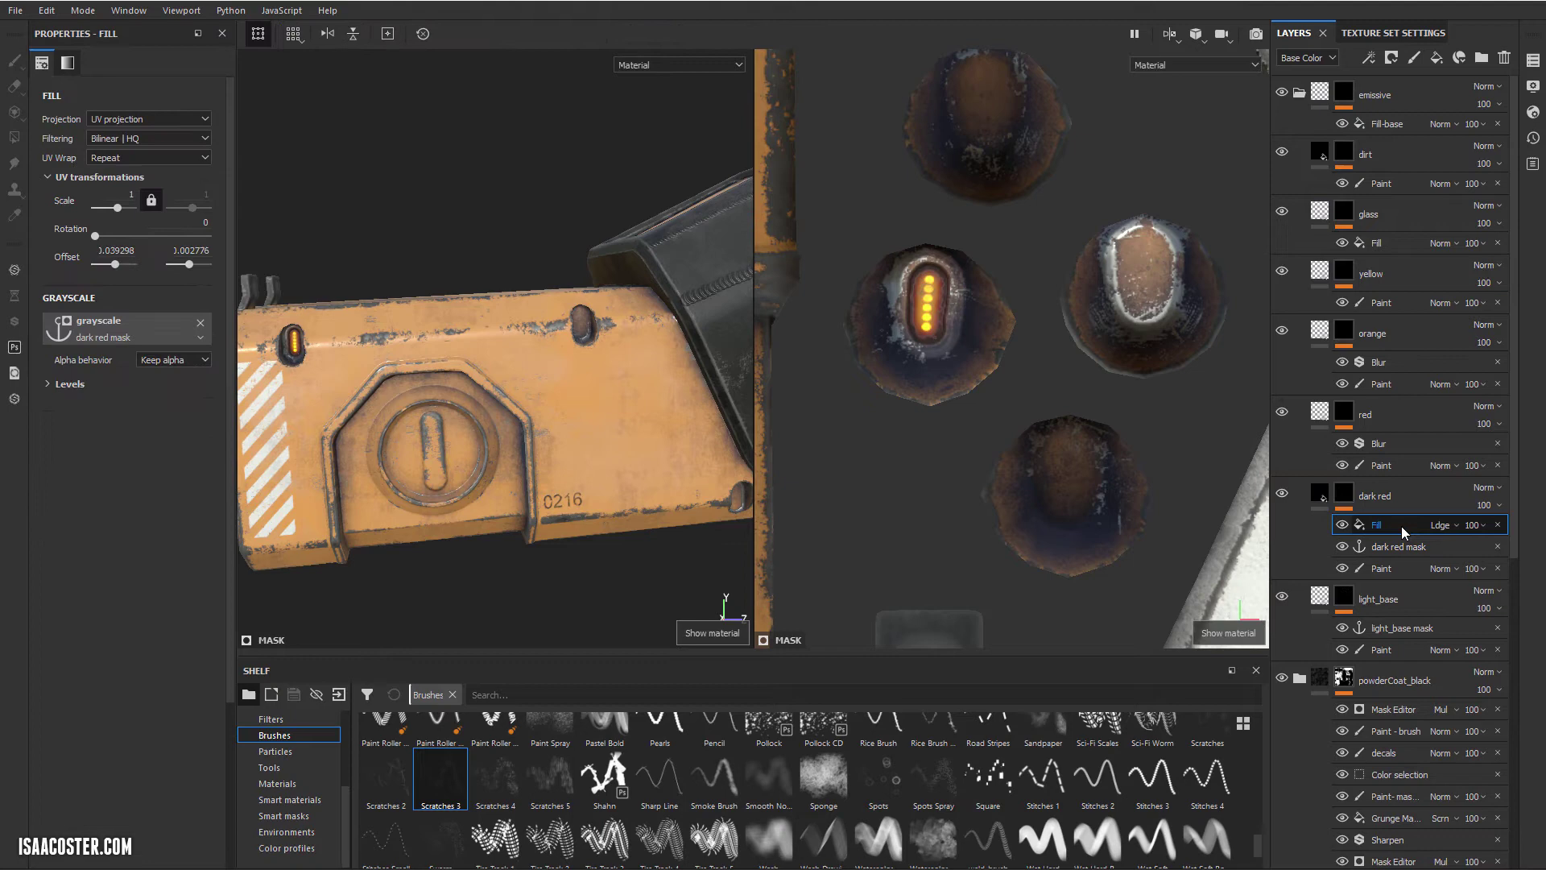
# Add a second fill to the dark red layer's mask and source its grayscale from the dark red mask anchor point
pyautogui.rightClick(1378, 526)
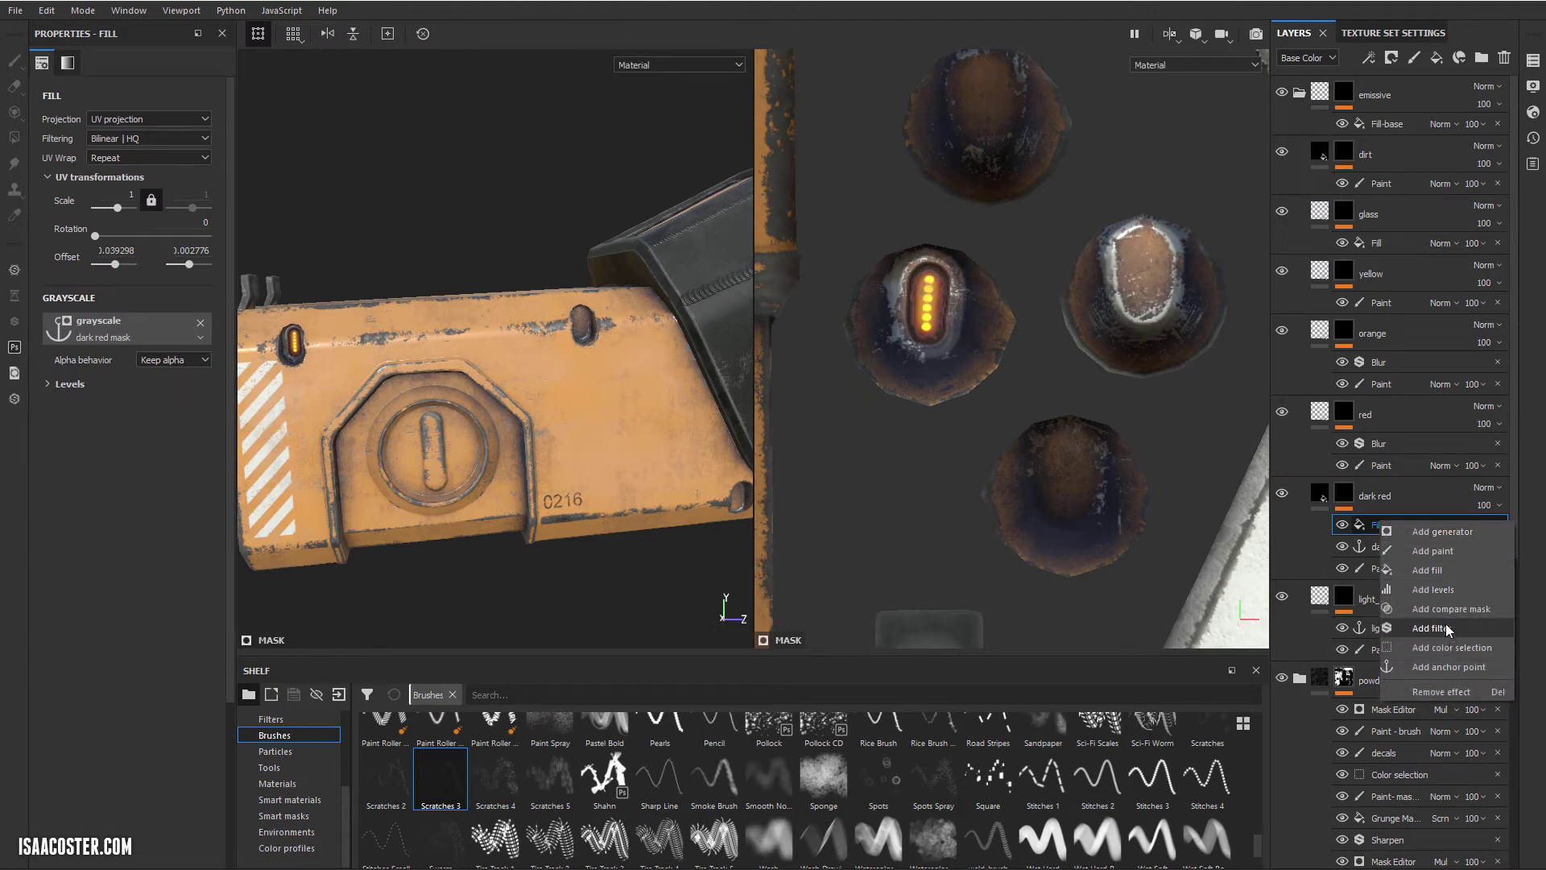
pyautogui.click(1443, 576)
pyautogui.click(92, 331)
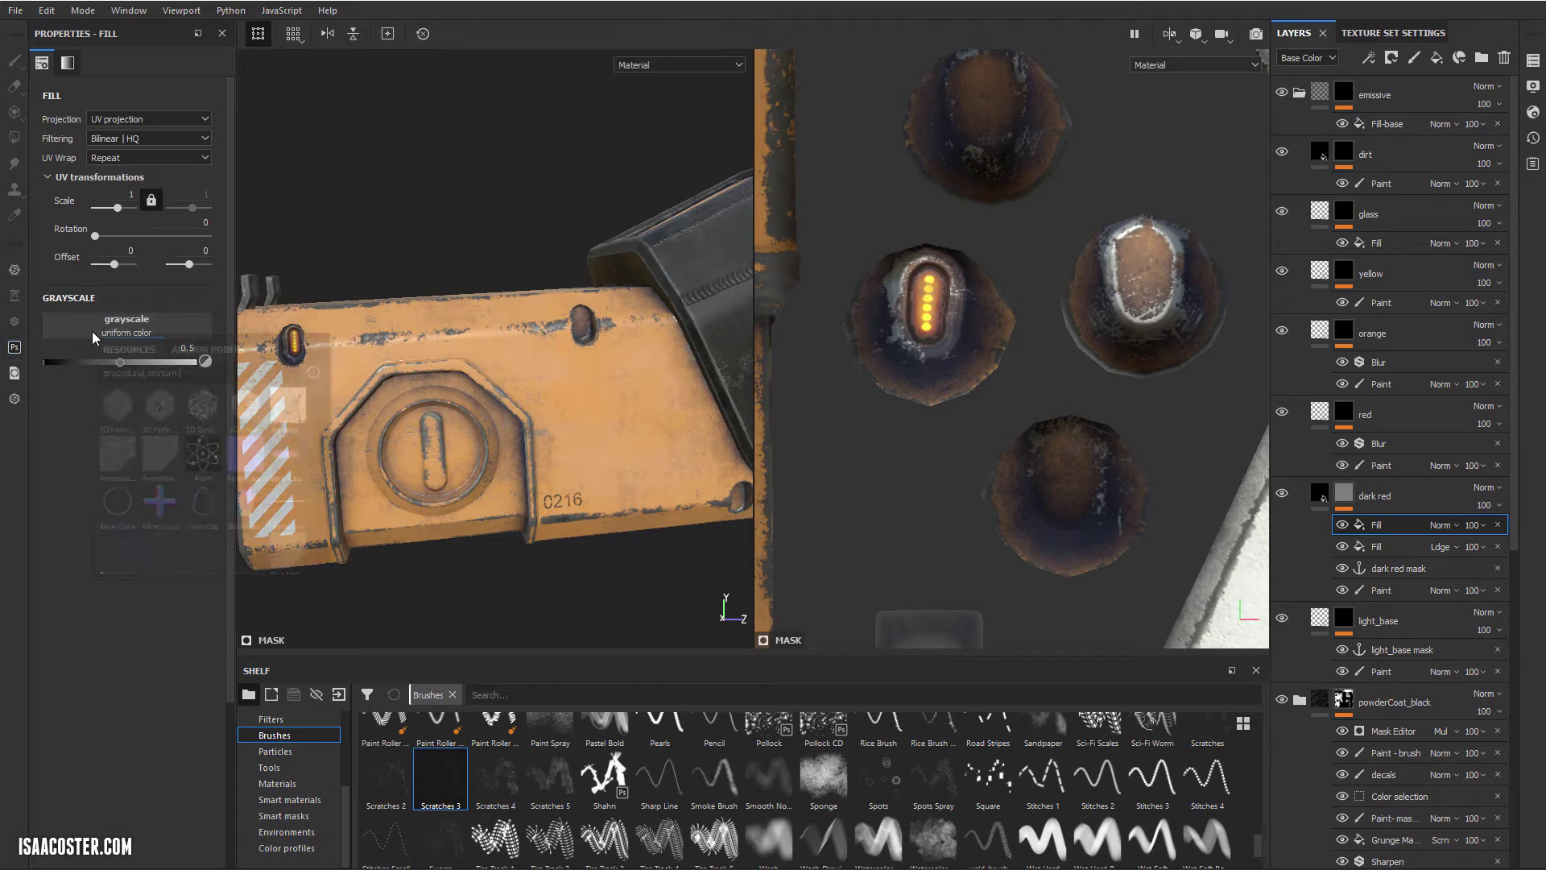
pyautogui.click(234, 355)
pyautogui.click(148, 369)
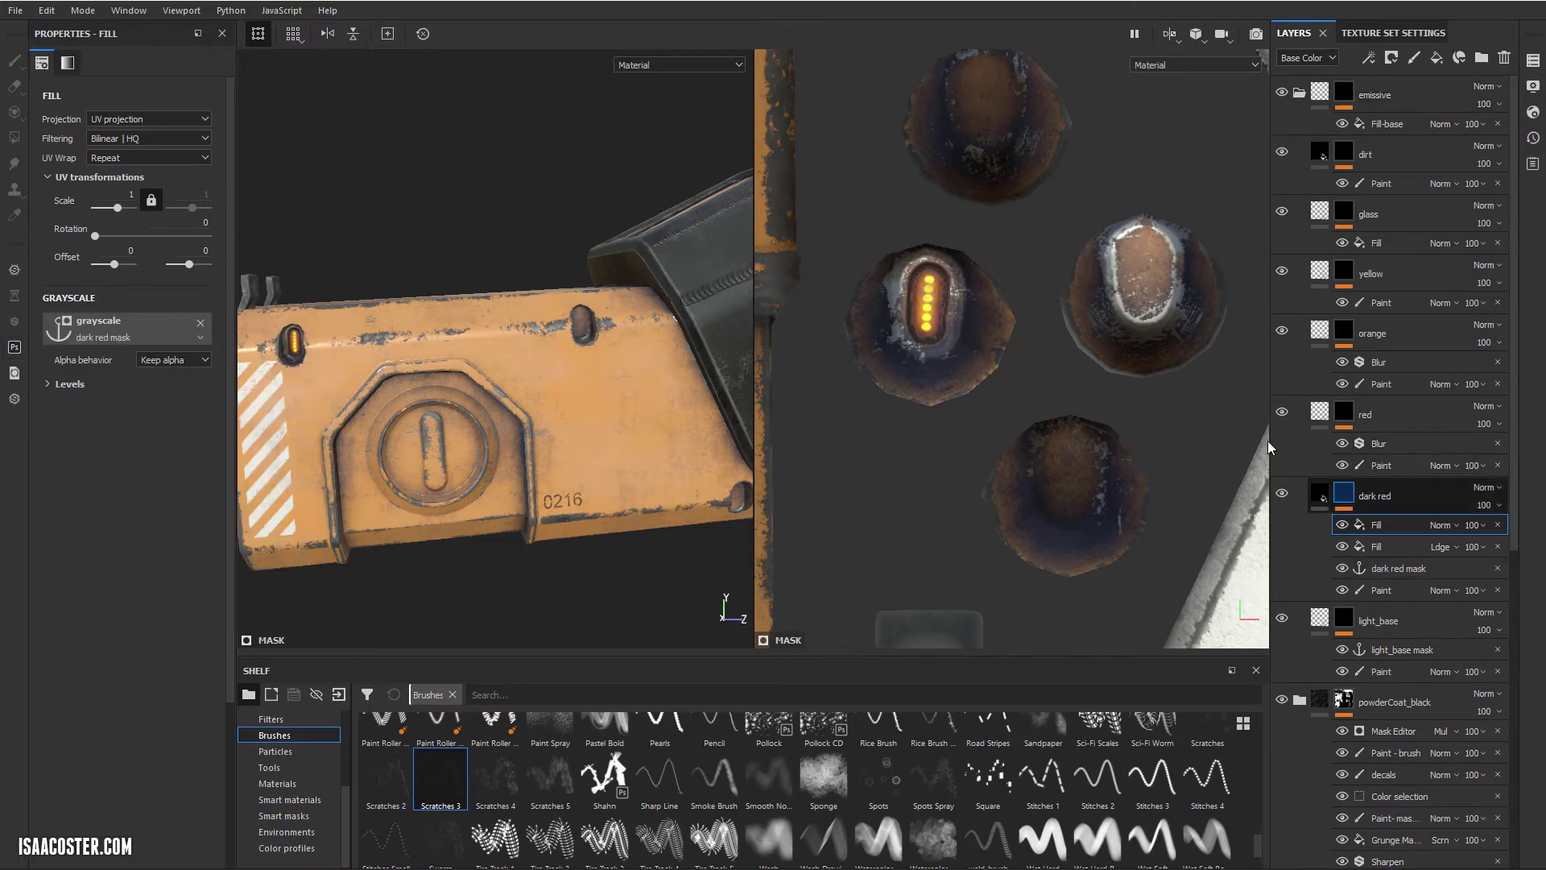
# In the mask display, blend the second fill with Linear dodge (Add) and move its shape onto the lowest UV island of the four-light cluster
pyautogui.press('m')
pyautogui.click(1388, 524)
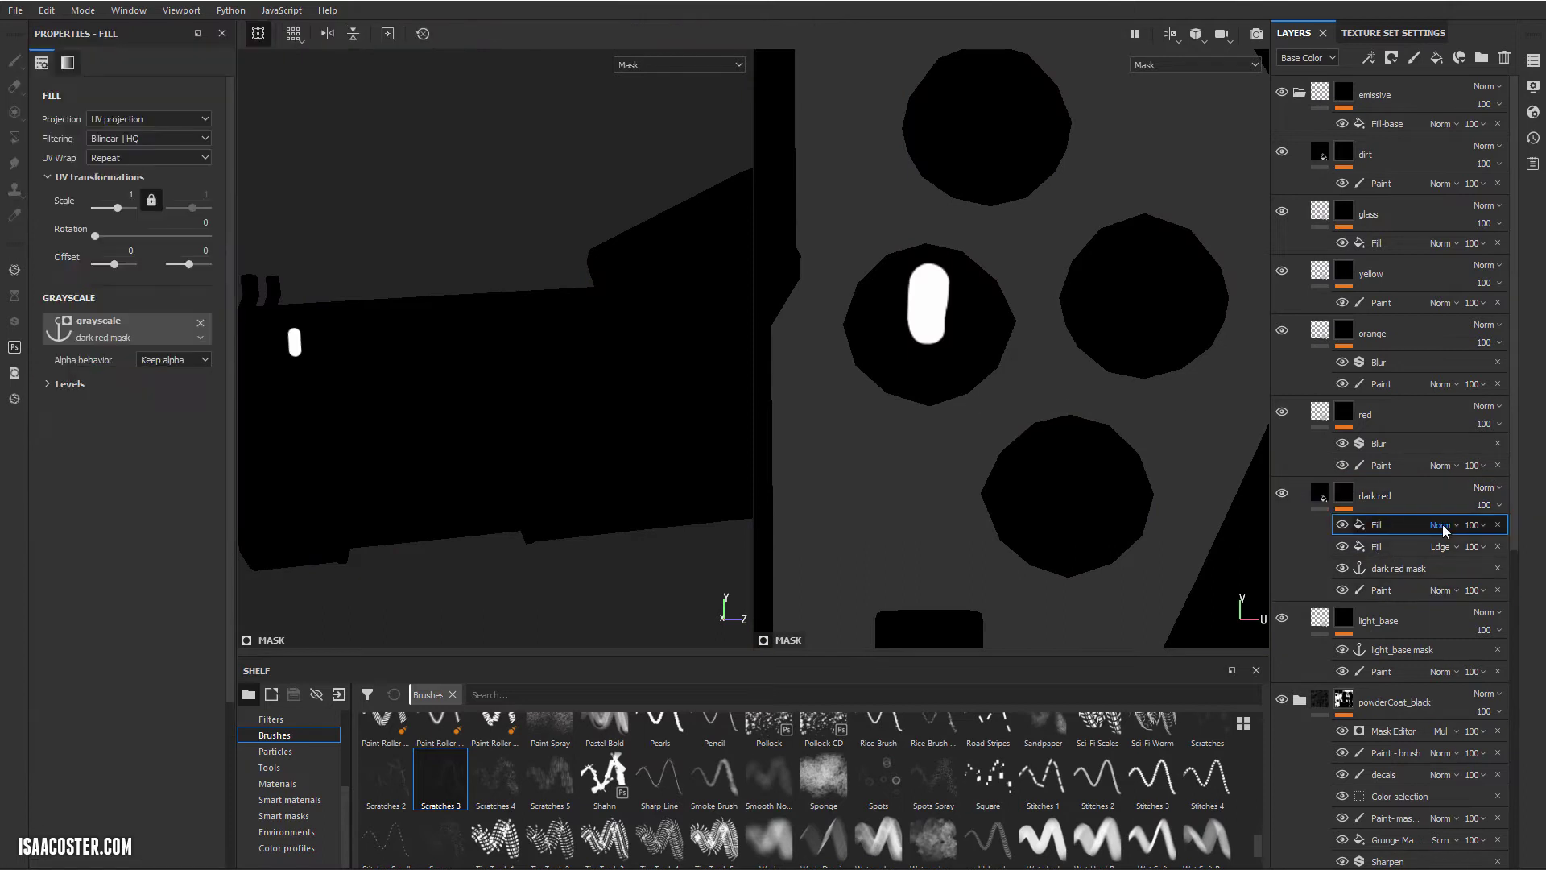
pyautogui.click(1442, 525)
pyautogui.click(1475, 673)
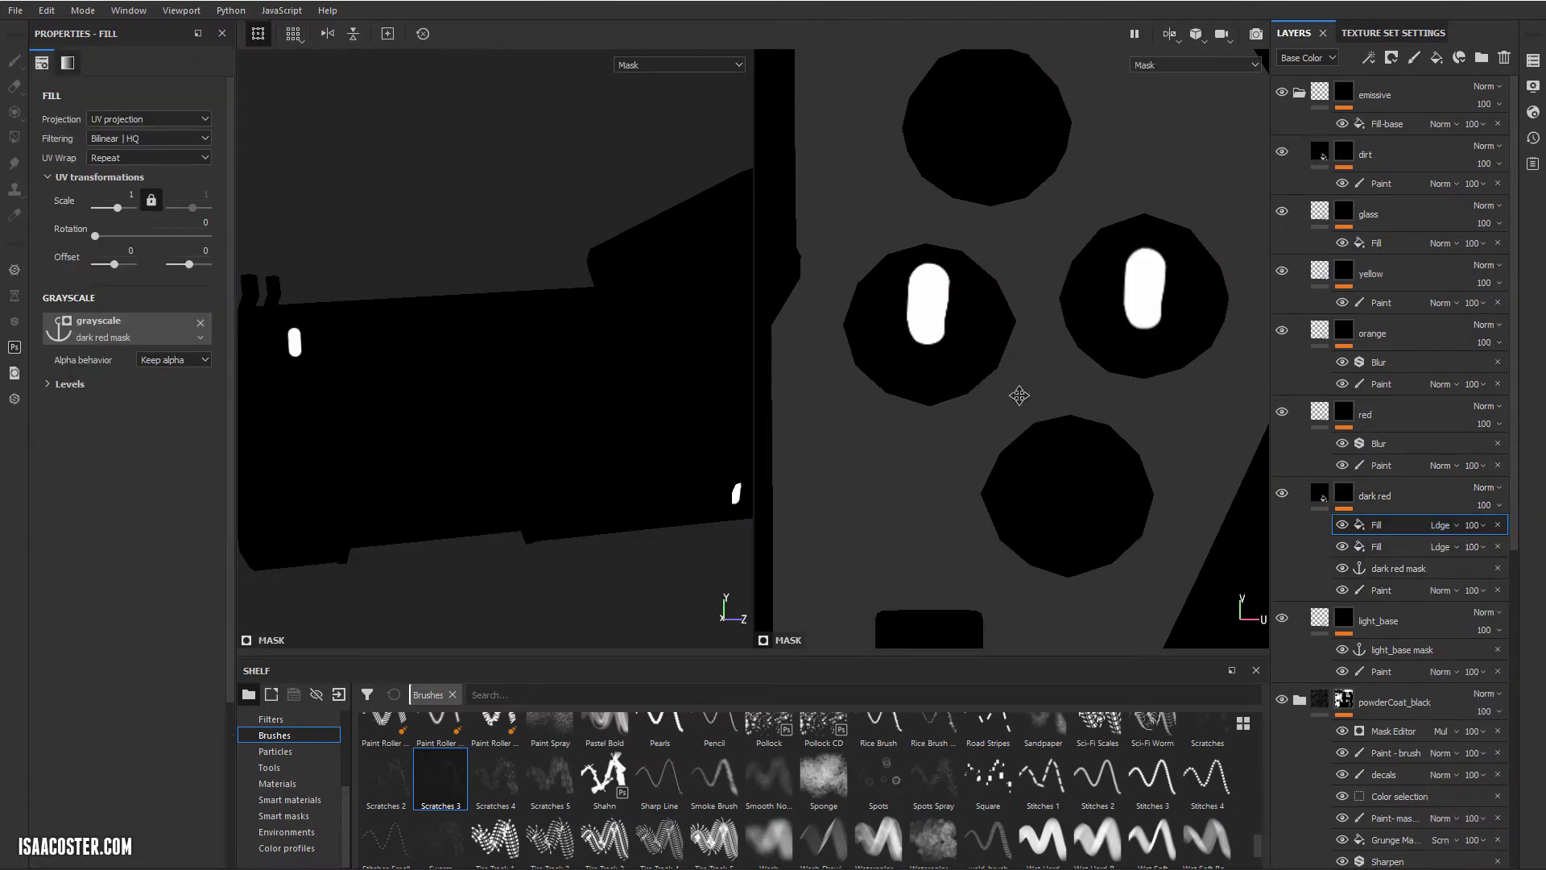
pyautogui.moveTo(1018, 396); pyautogui.dragTo(1159, 566)
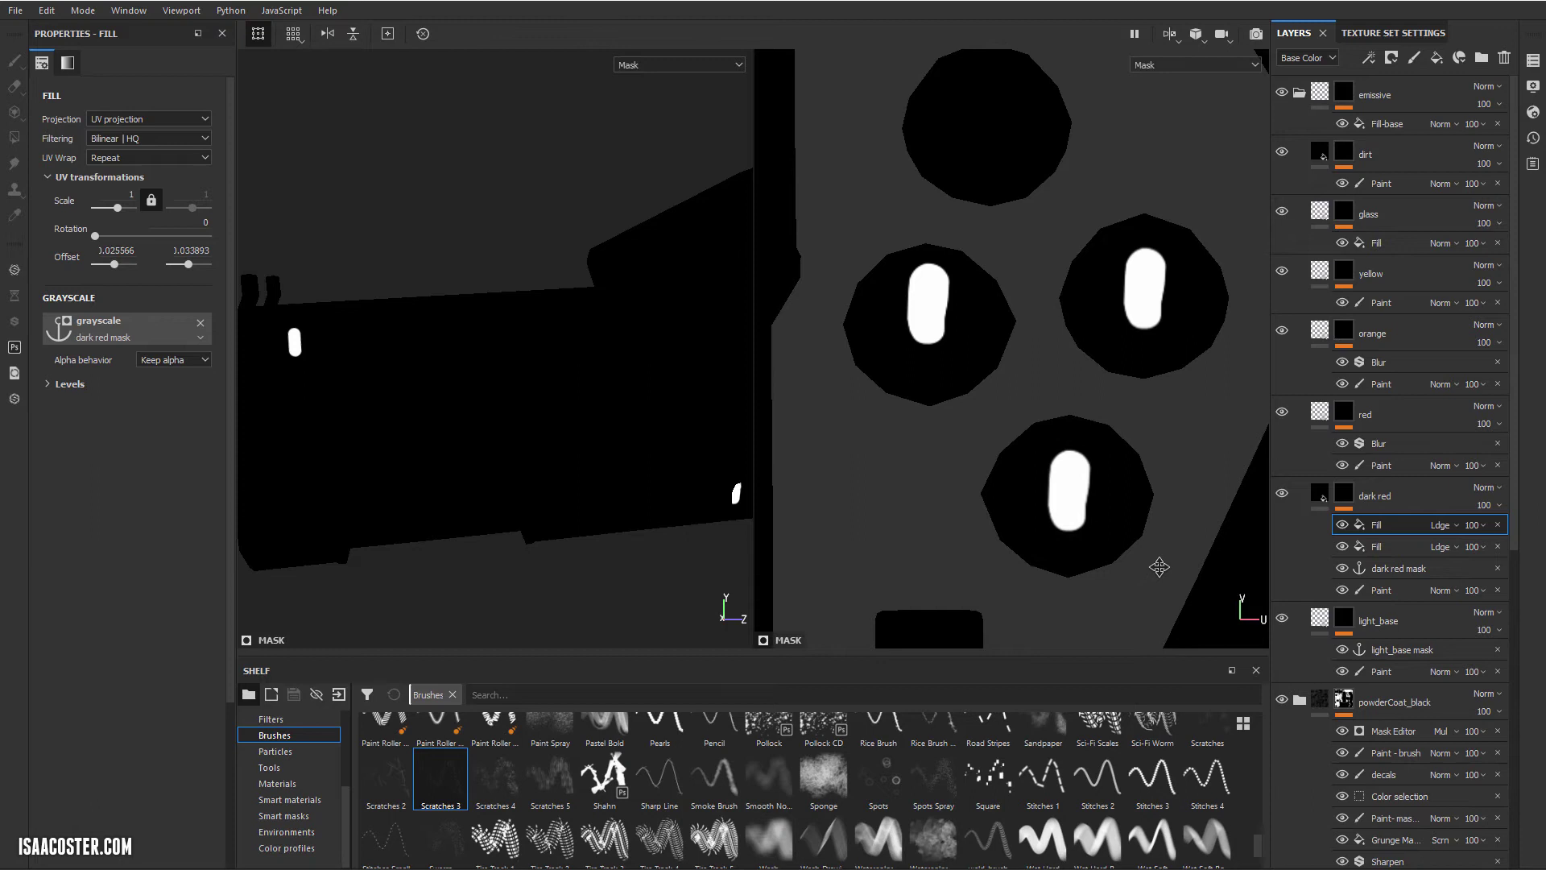
# Add a third fill to the dark red layer's mask and set its blend mode to Linear dodge (Add)
pyautogui.keyDown('alt'); pyautogui.moveTo(660, 364); pyautogui.dragTo(532, 284, button='middle'); pyautogui.keyUp('alt')
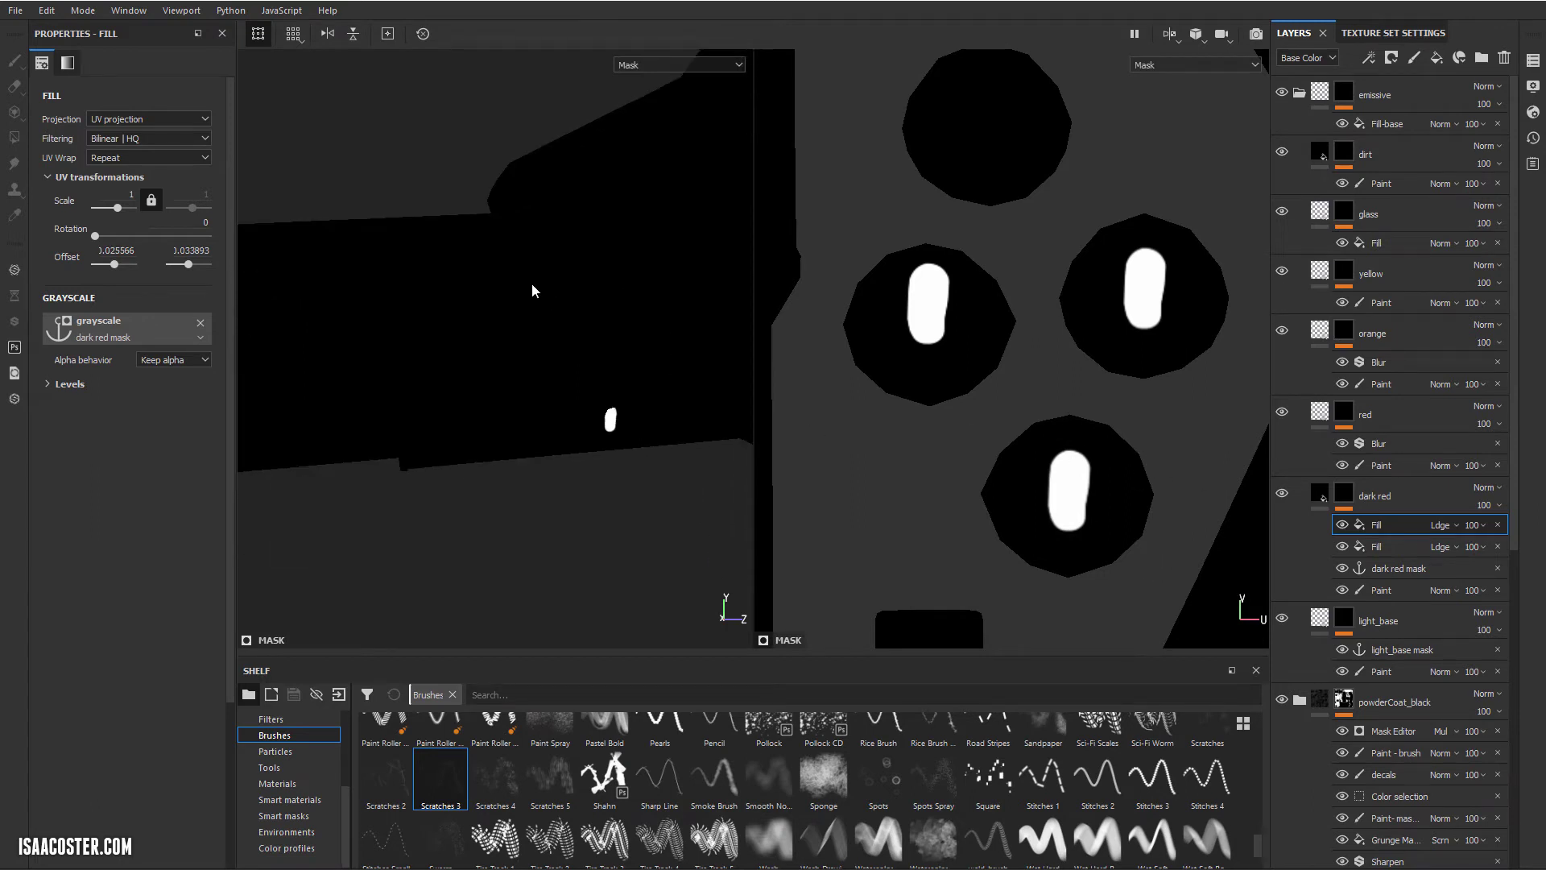
pyautogui.keyDown('alt'); pyautogui.moveTo(531, 284); pyautogui.dragTo(624, 303); pyautogui.keyUp('alt')
pyautogui.keyDown('alt'); pyautogui.moveTo(532, 282); pyautogui.dragTo(491, 284, button='right'); pyautogui.keyUp('alt')
pyautogui.keyDown('alt'); pyautogui.moveTo(492, 283); pyautogui.dragTo(520, 313); pyautogui.keyUp('alt')
pyautogui.keyDown('alt'); pyautogui.moveTo(519, 313); pyautogui.dragTo(422, 317, button='middle'); pyautogui.keyUp('alt')
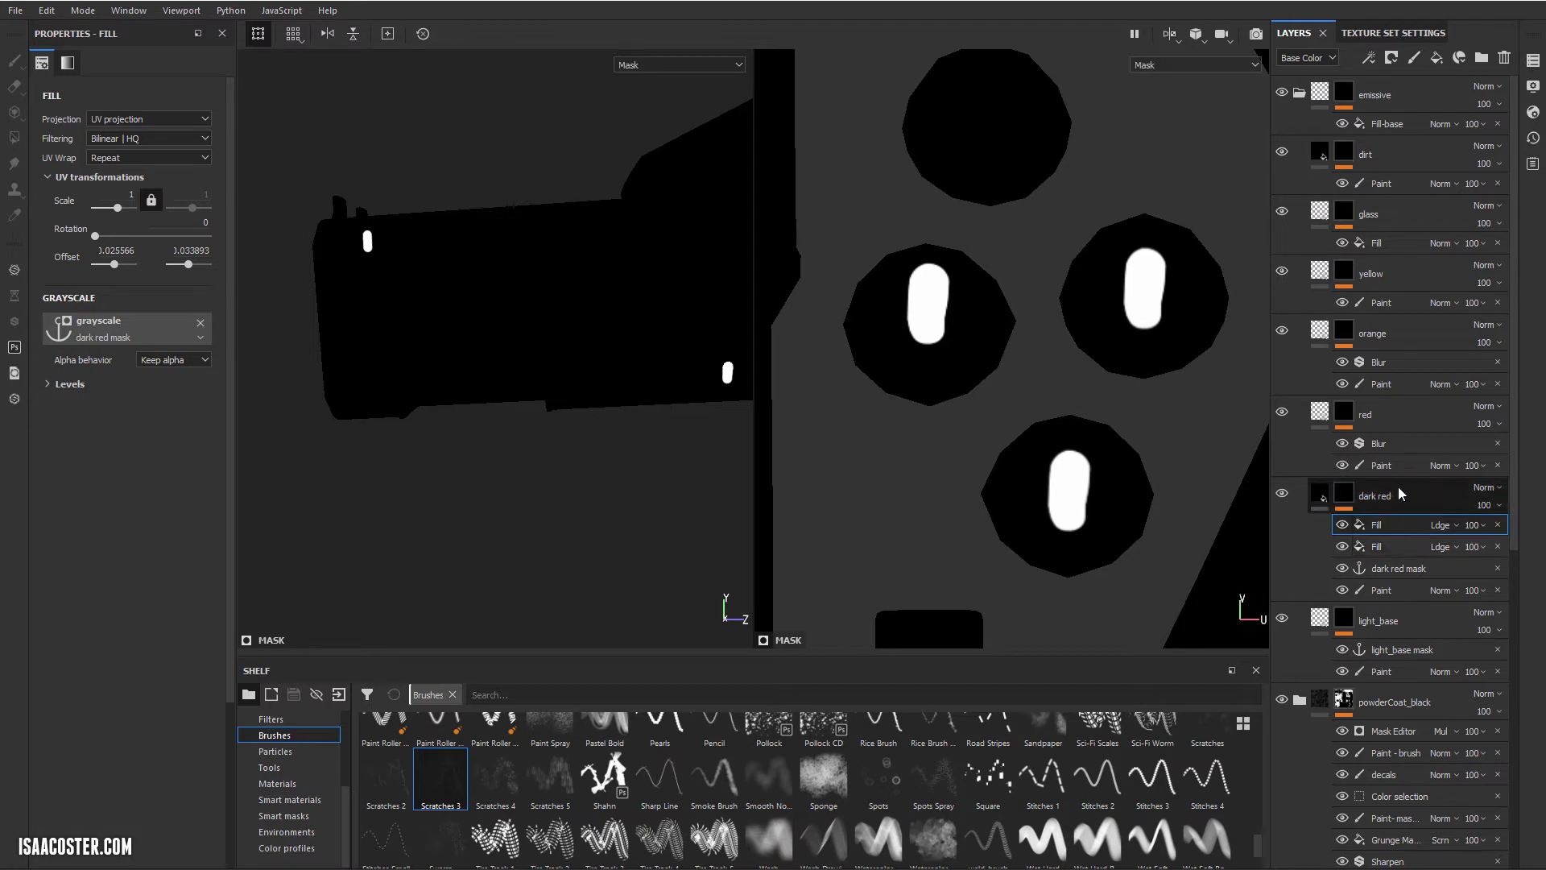
pyautogui.rightClick(1396, 529)
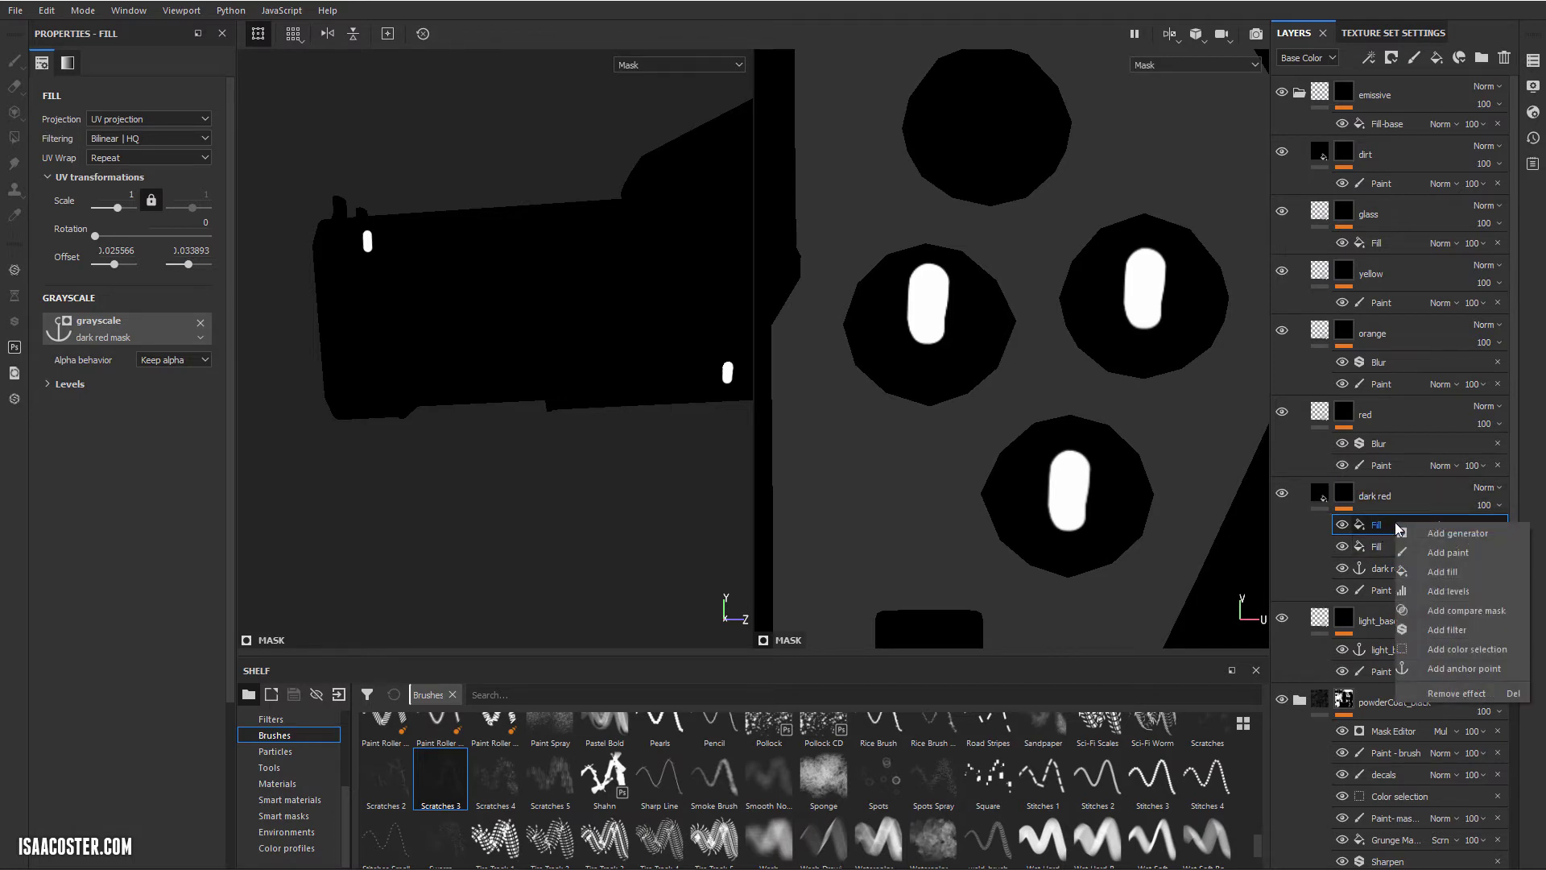
pyautogui.click(1455, 572)
pyautogui.click(1441, 525)
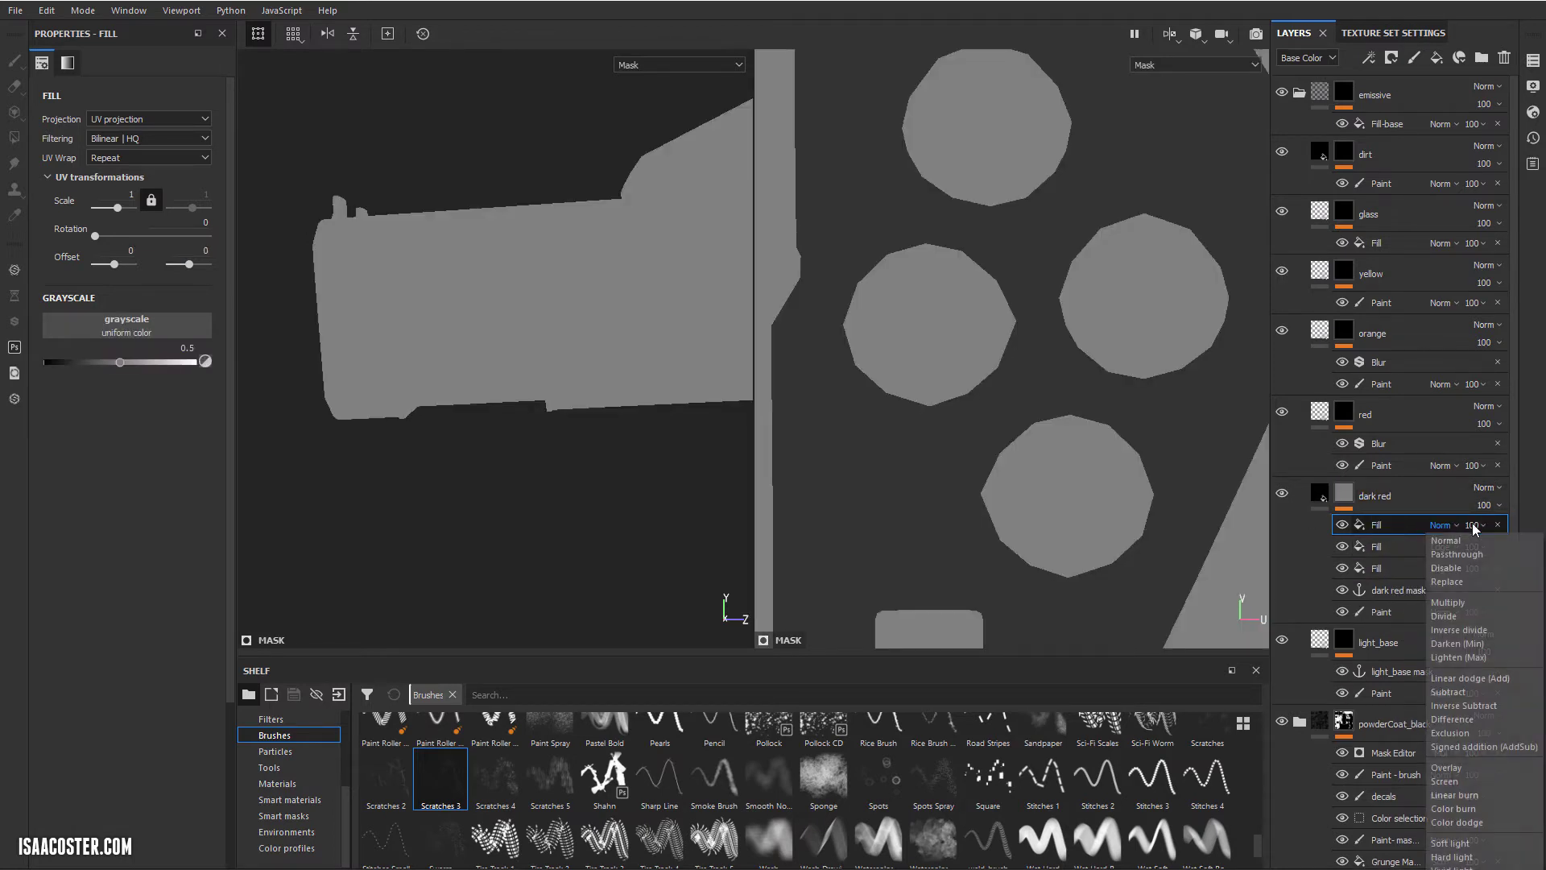
pyautogui.click(1503, 678)
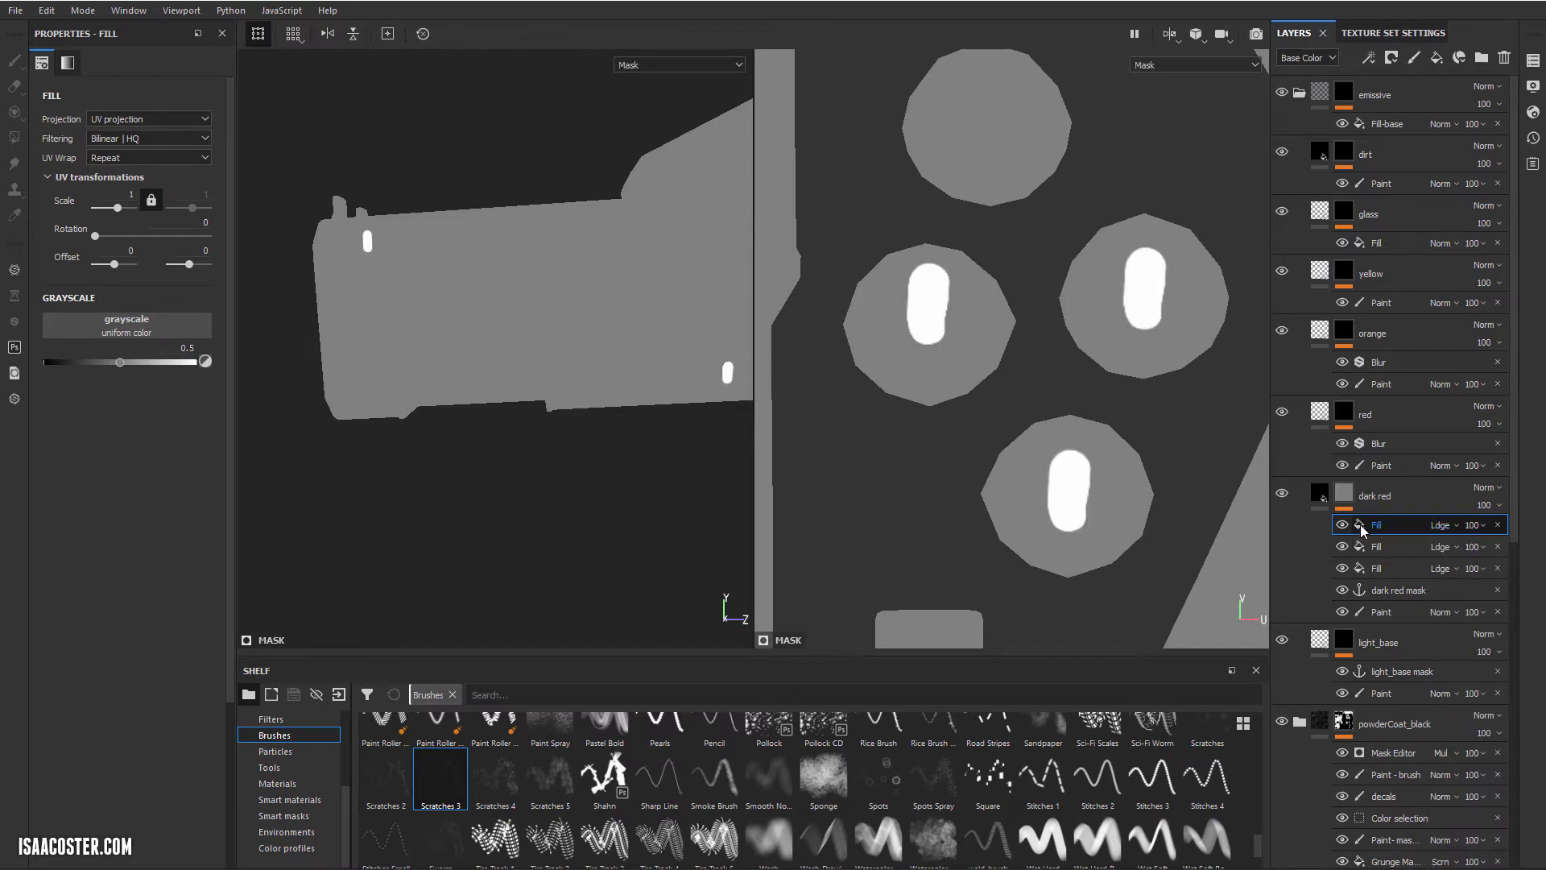
# Source the third fill's grayscale from the dark red mask anchor point and move its shape onto the uppermost UV island of the cluster
pyautogui.click(144, 313)
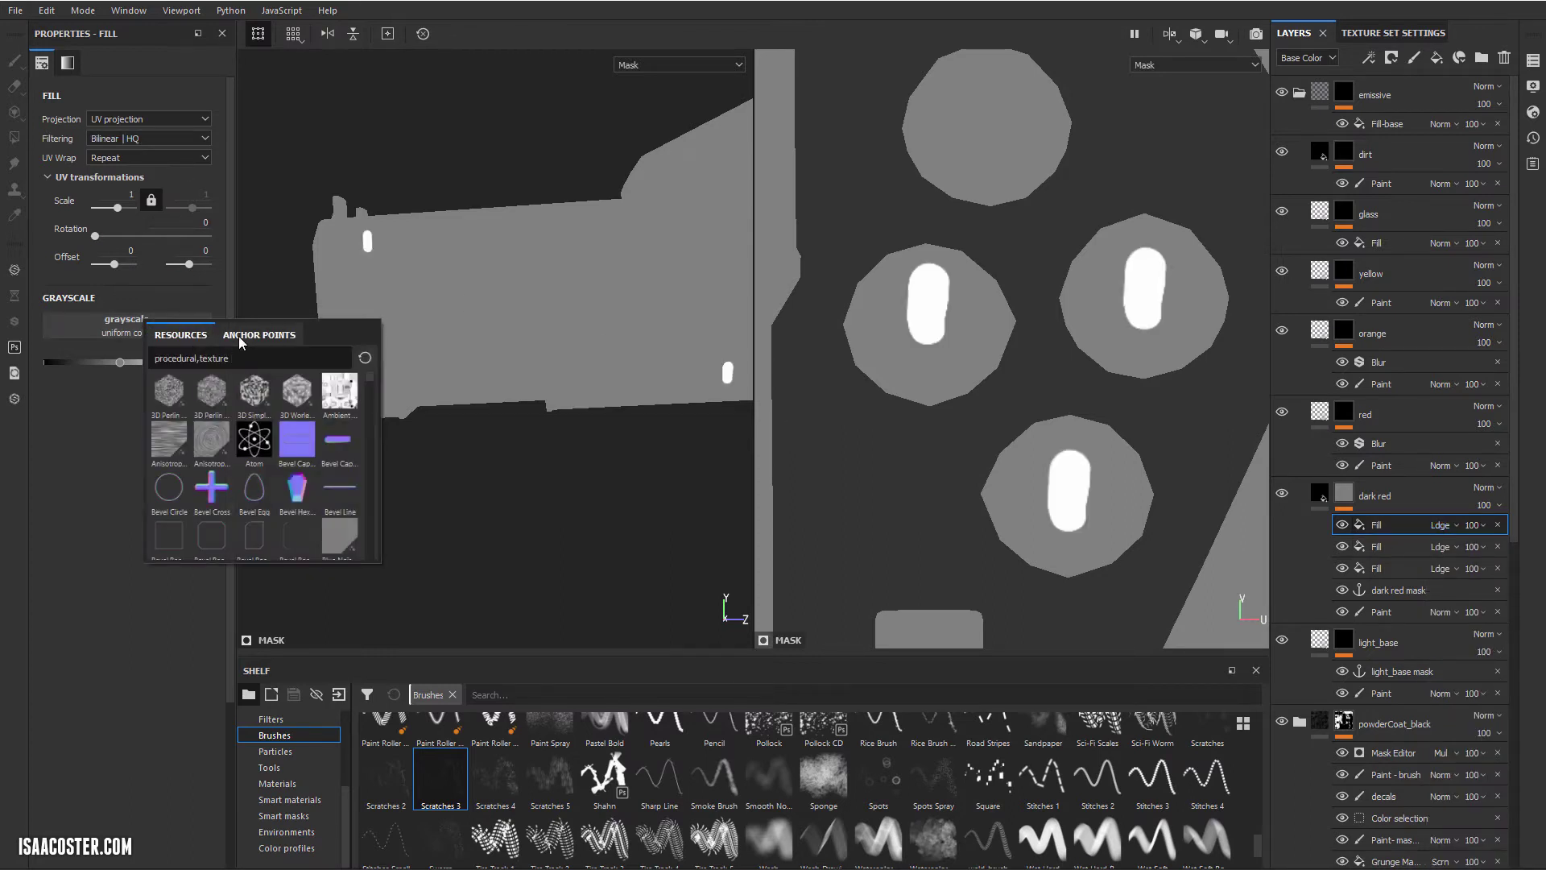
pyautogui.click(239, 335)
pyautogui.click(199, 359)
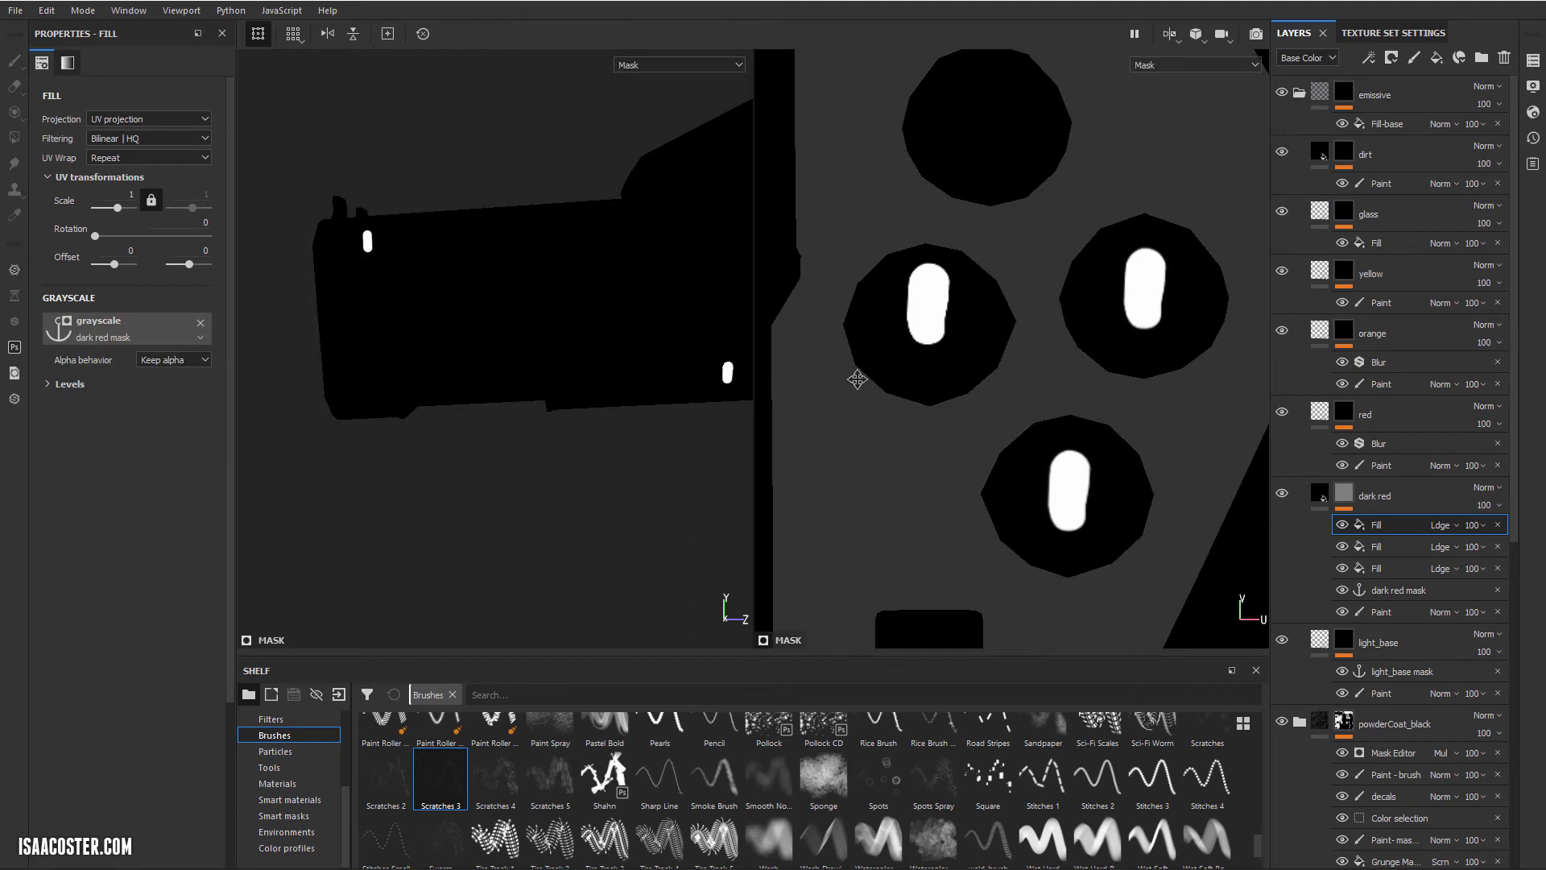
pyautogui.moveTo(967, 317); pyautogui.dragTo(1091, 160)
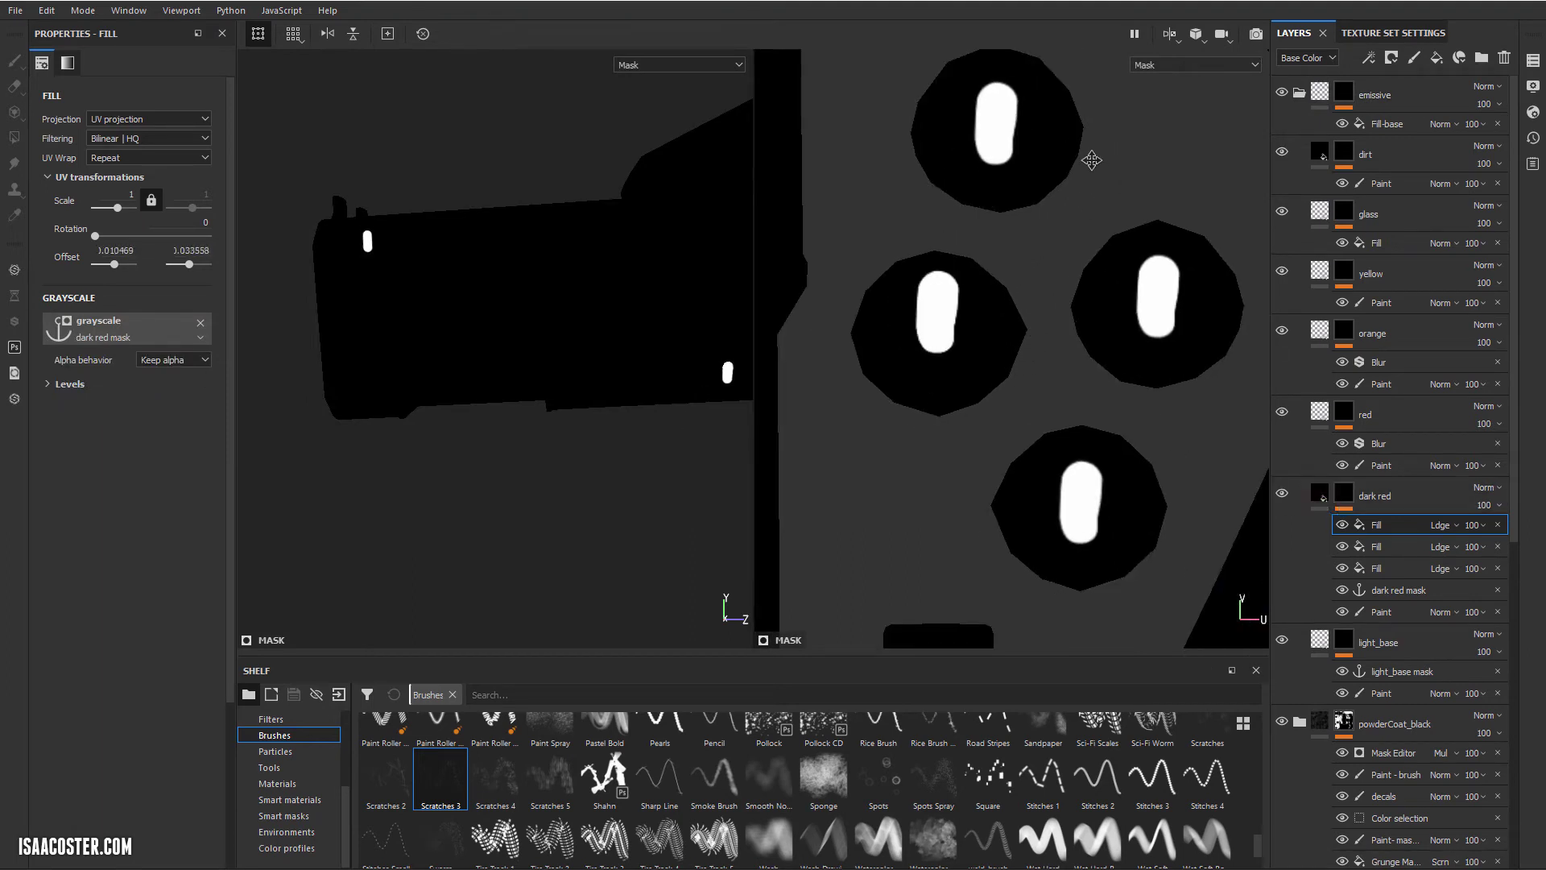
# Add a fourth fill to the dark red mask, sourced from the dark red mask anchor point and blended with Linear dodge (Add)
pyautogui.rightClick(1399, 527)
pyautogui.click(1441, 577)
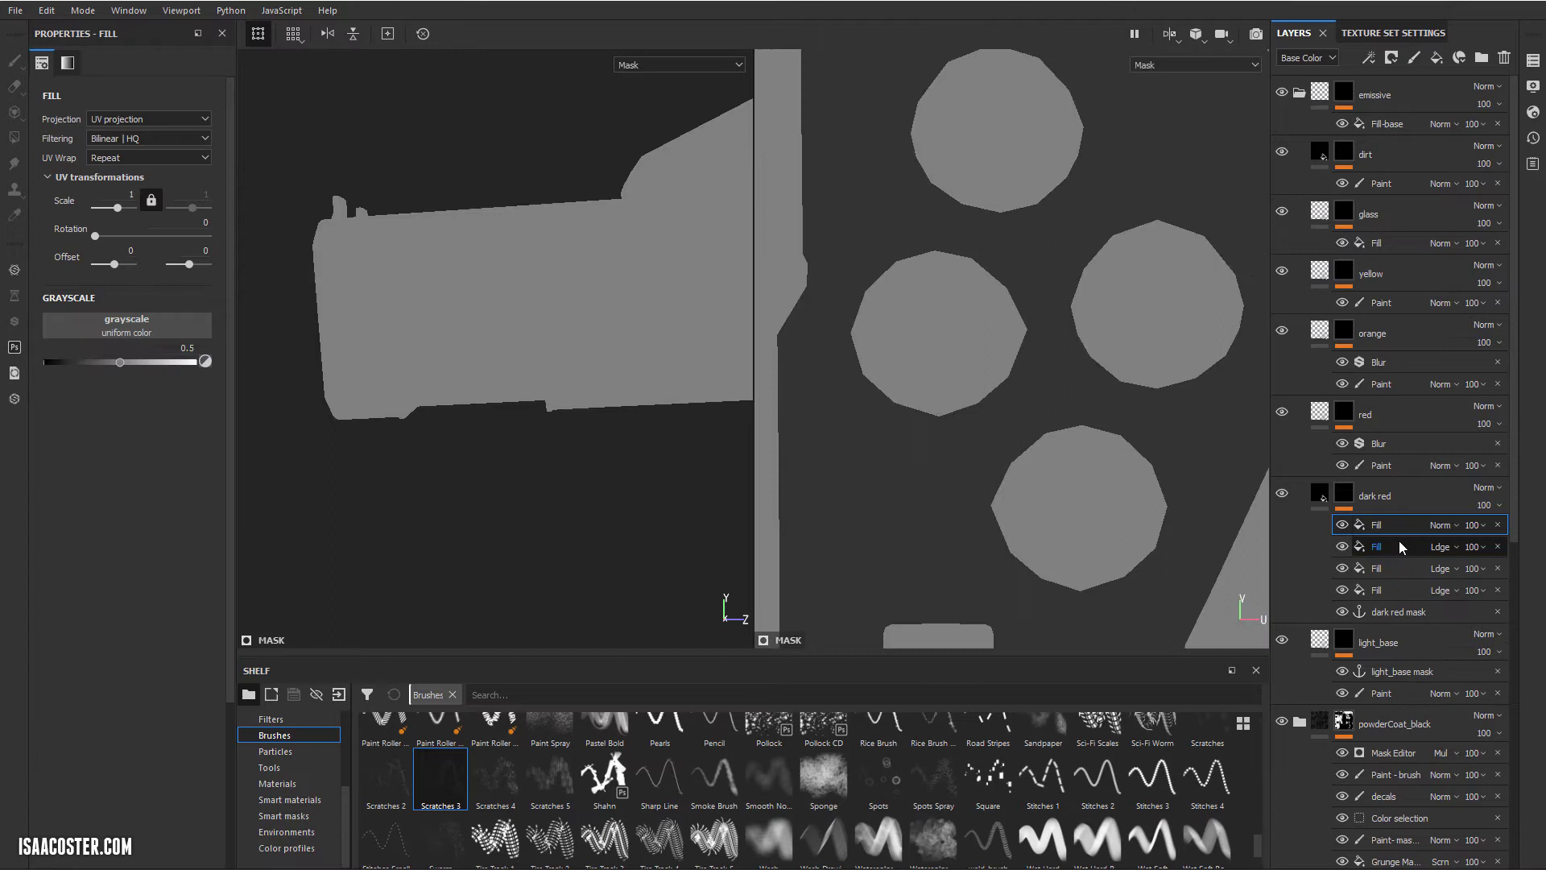
pyautogui.click(208, 324)
pyautogui.click(278, 339)
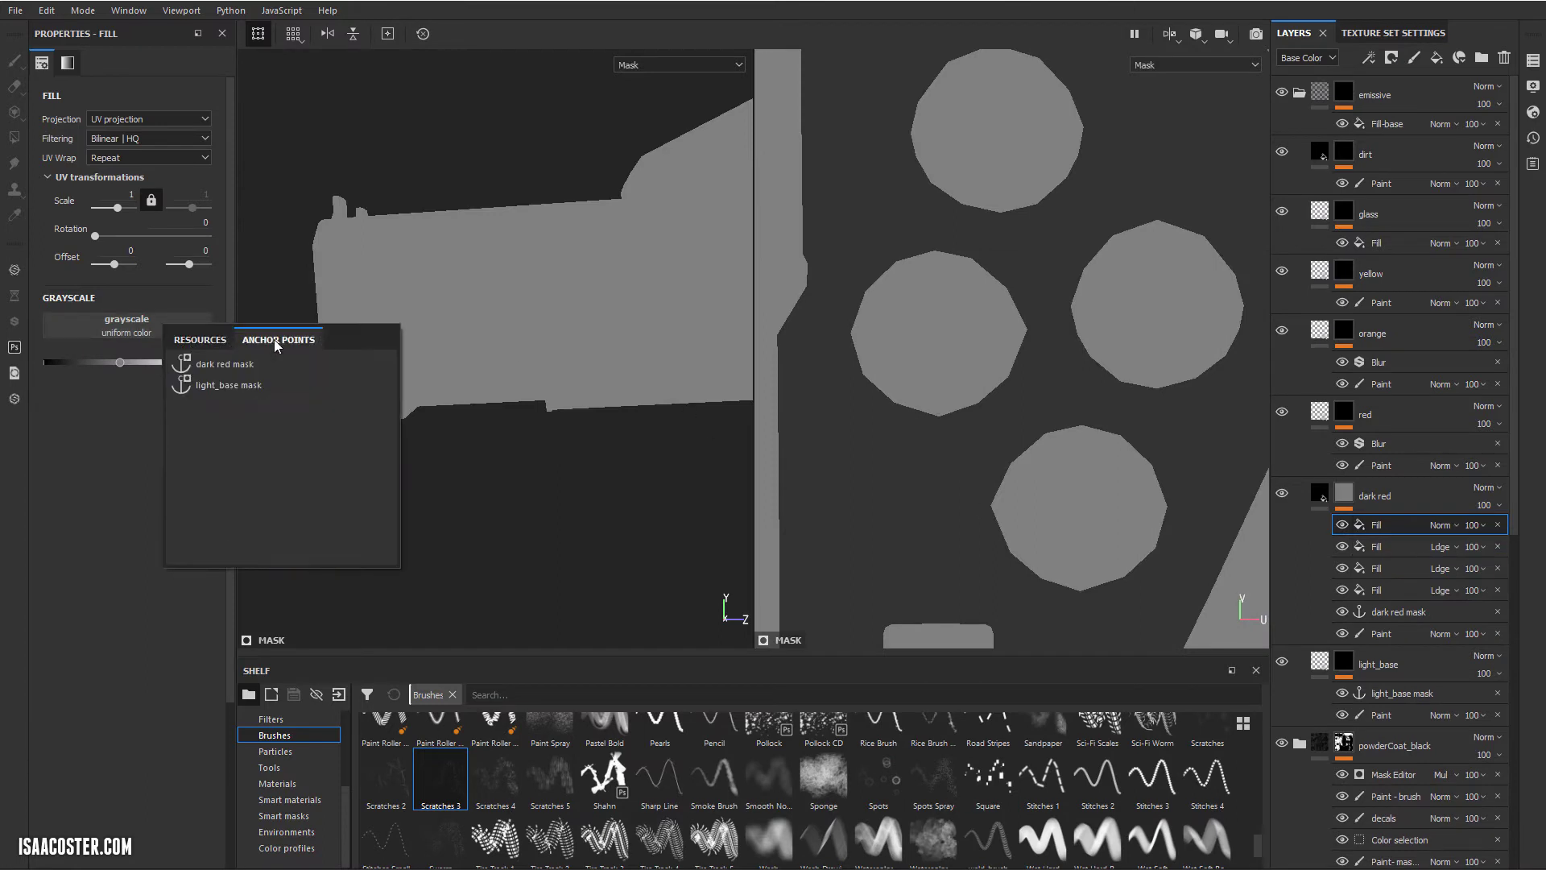
pyautogui.click(243, 365)
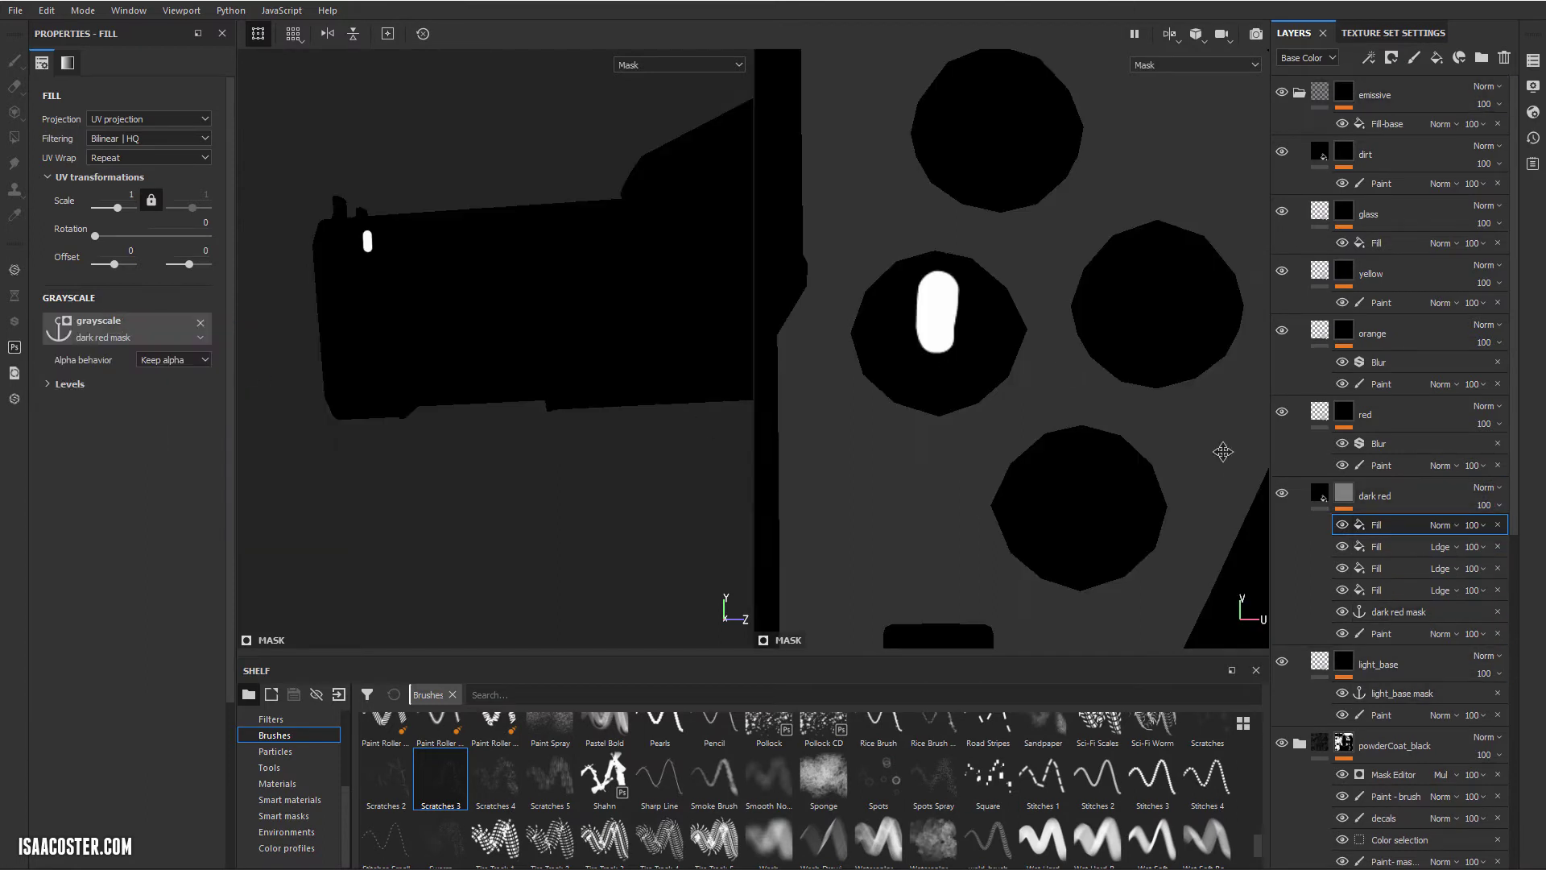
pyautogui.click(1441, 524)
pyautogui.click(1469, 678)
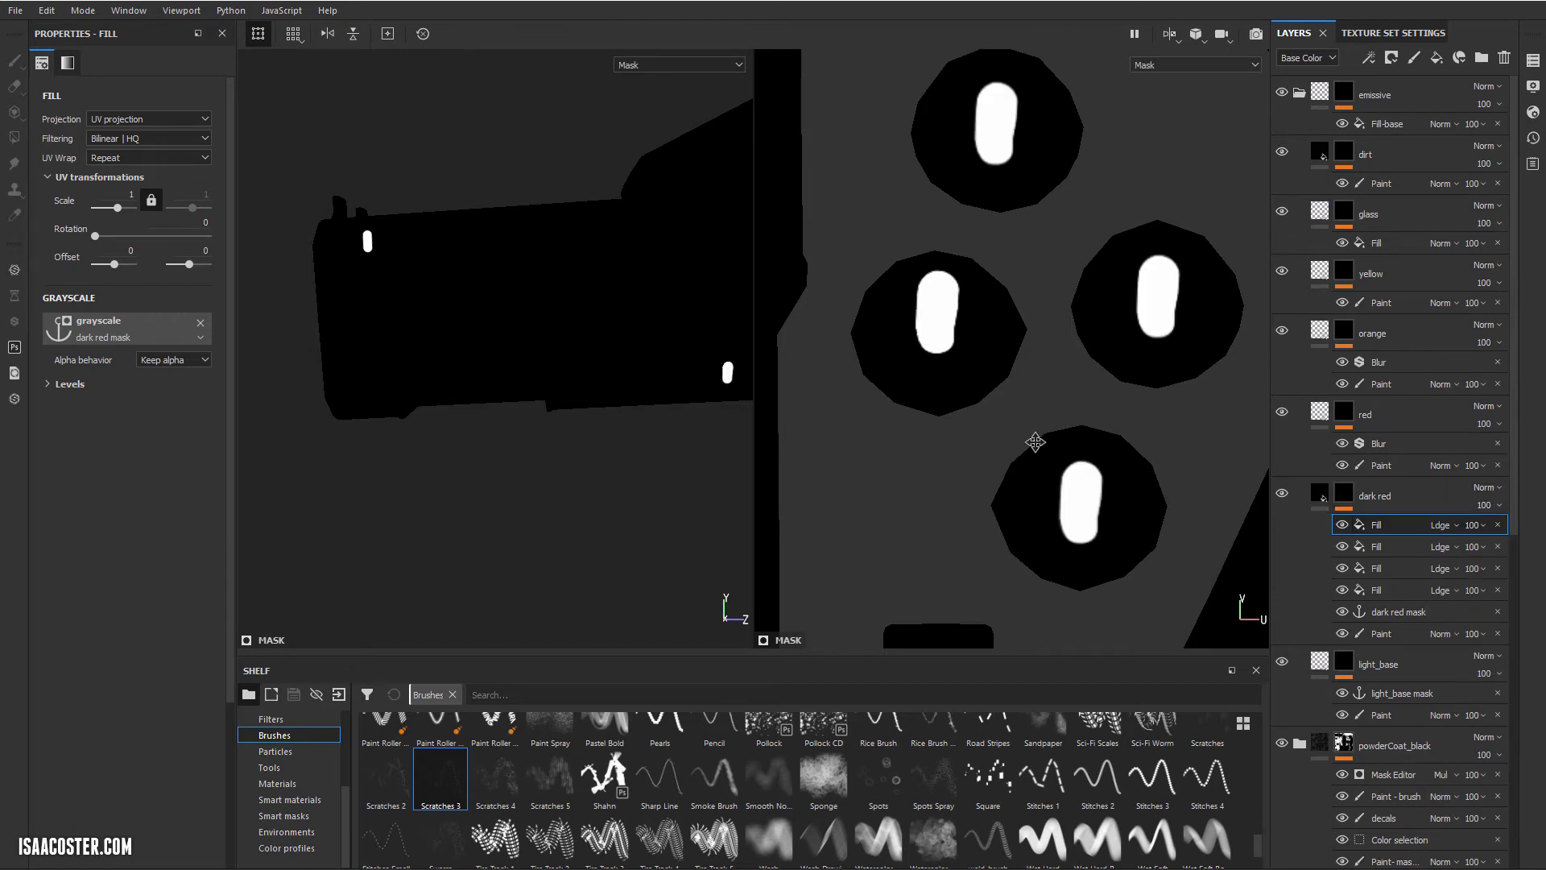
# Move the fourth fill's shape onto the upper of the two round UV islands beyond the large grip panel island
pyautogui.scroll(-3, 1075, 470)
pyautogui.scroll(-2, 1076, 469)
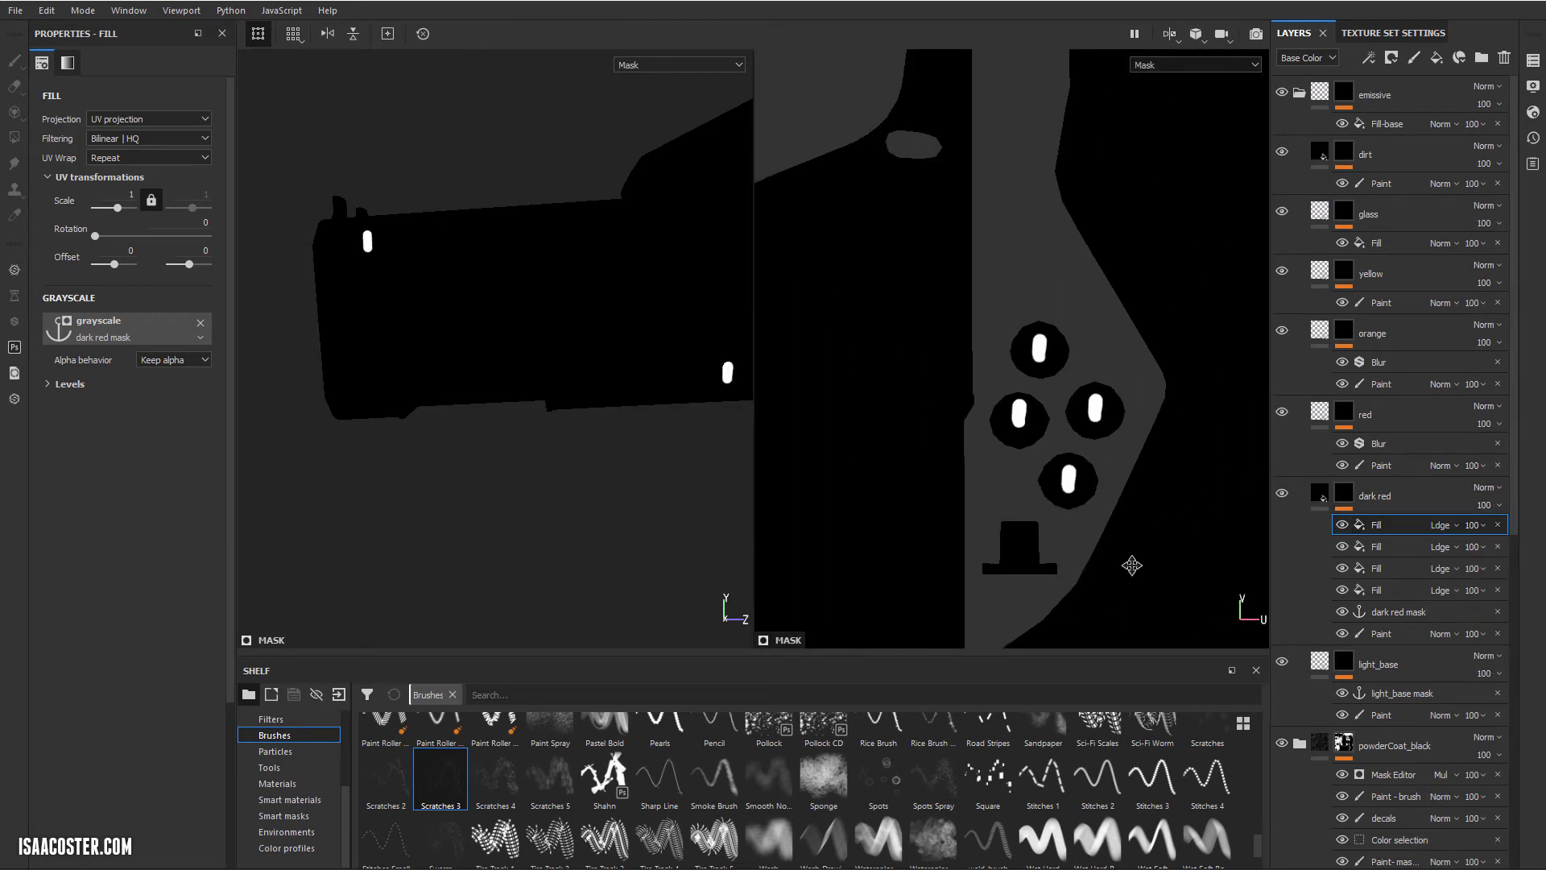
pyautogui.click(1344, 493)
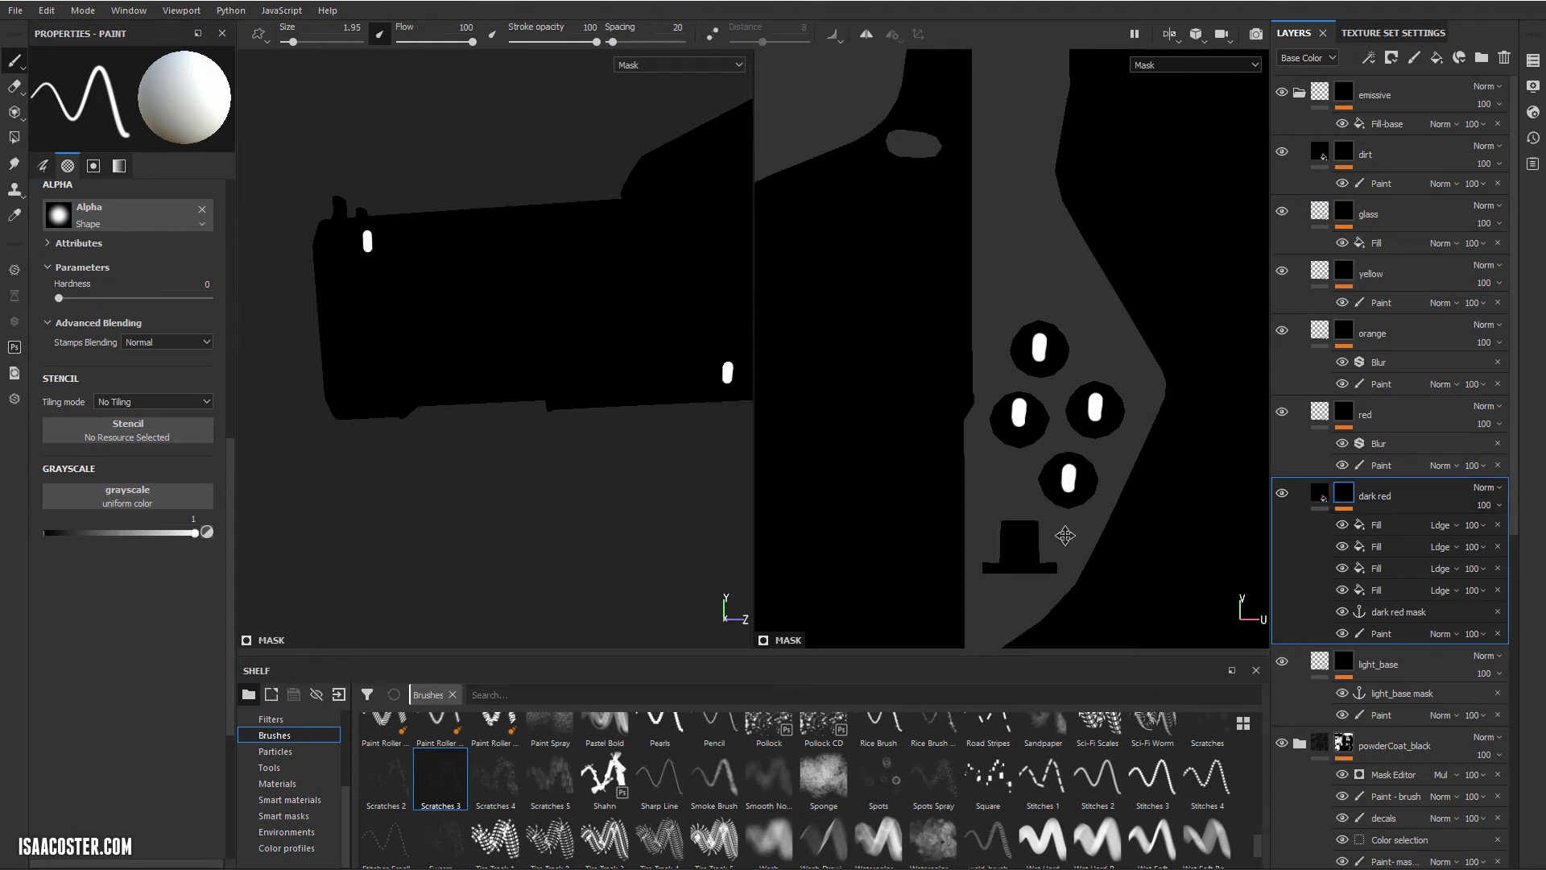
pyautogui.moveTo(1063, 528); pyautogui.dragTo(860, 323, button='middle')
pyautogui.click(1367, 523)
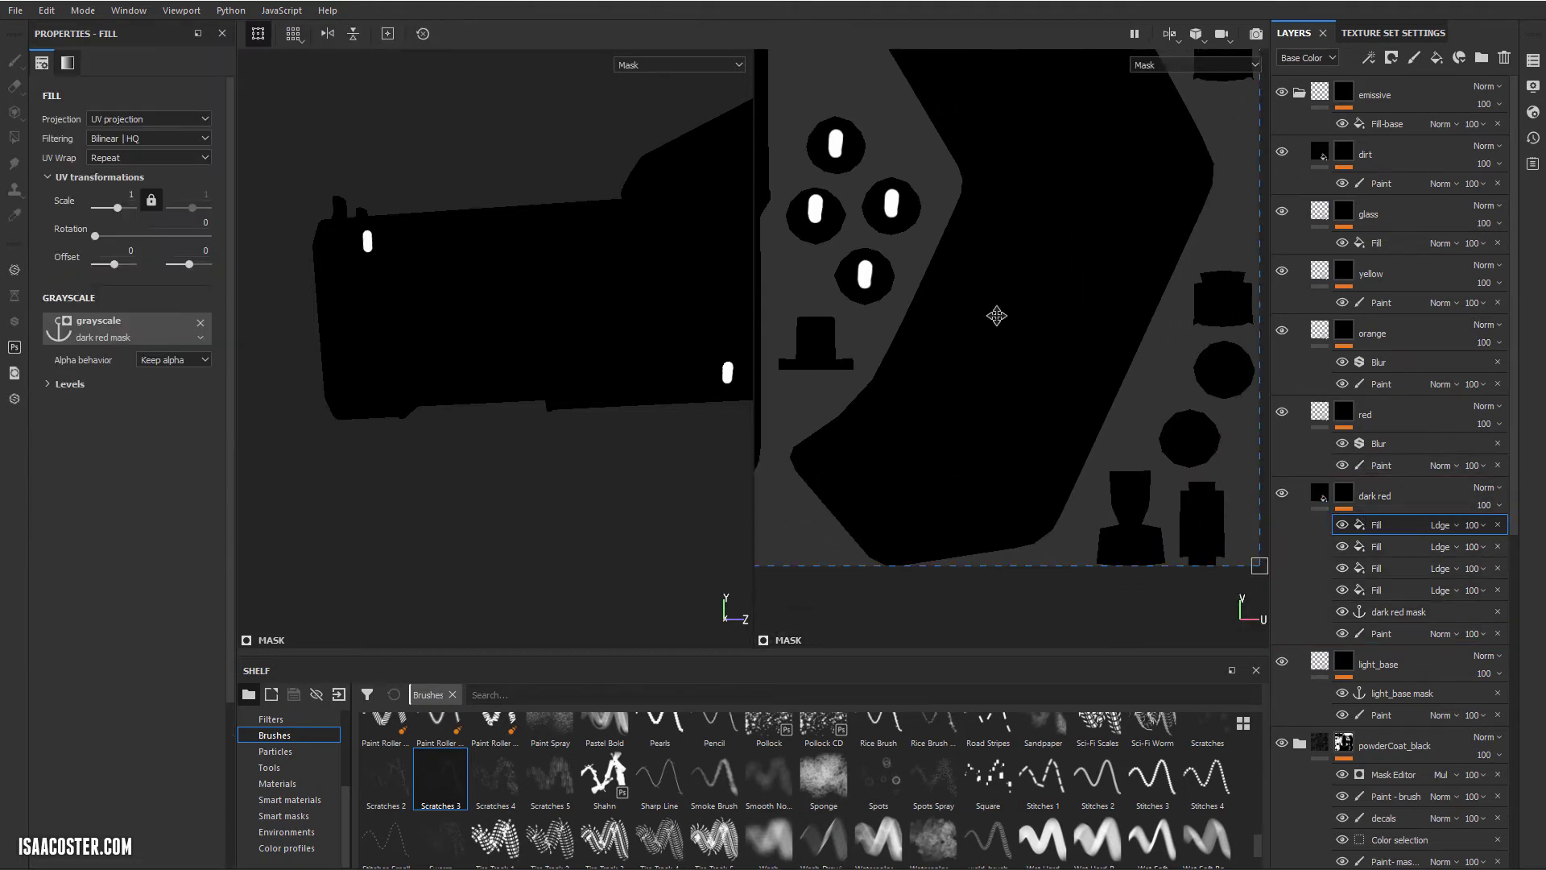
pyautogui.moveTo(925, 315); pyautogui.dragTo(1337, 469)
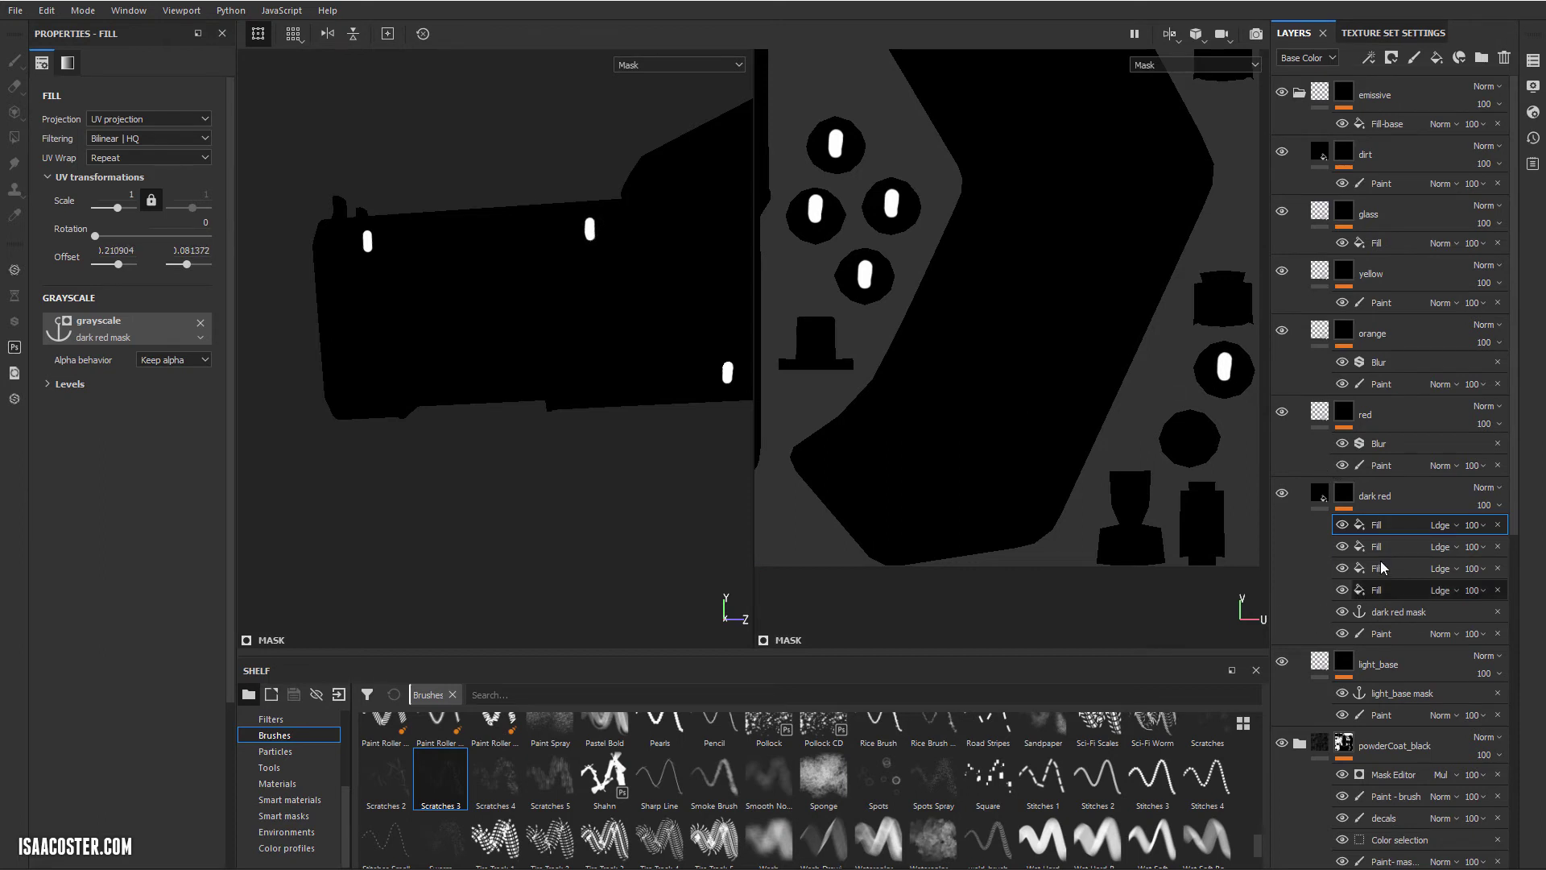
# Add a fifth fill to the dark red mask, sourced from the dark red mask anchor point and blended with Linear dodge (Add)
pyautogui.rightClick(1380, 525)
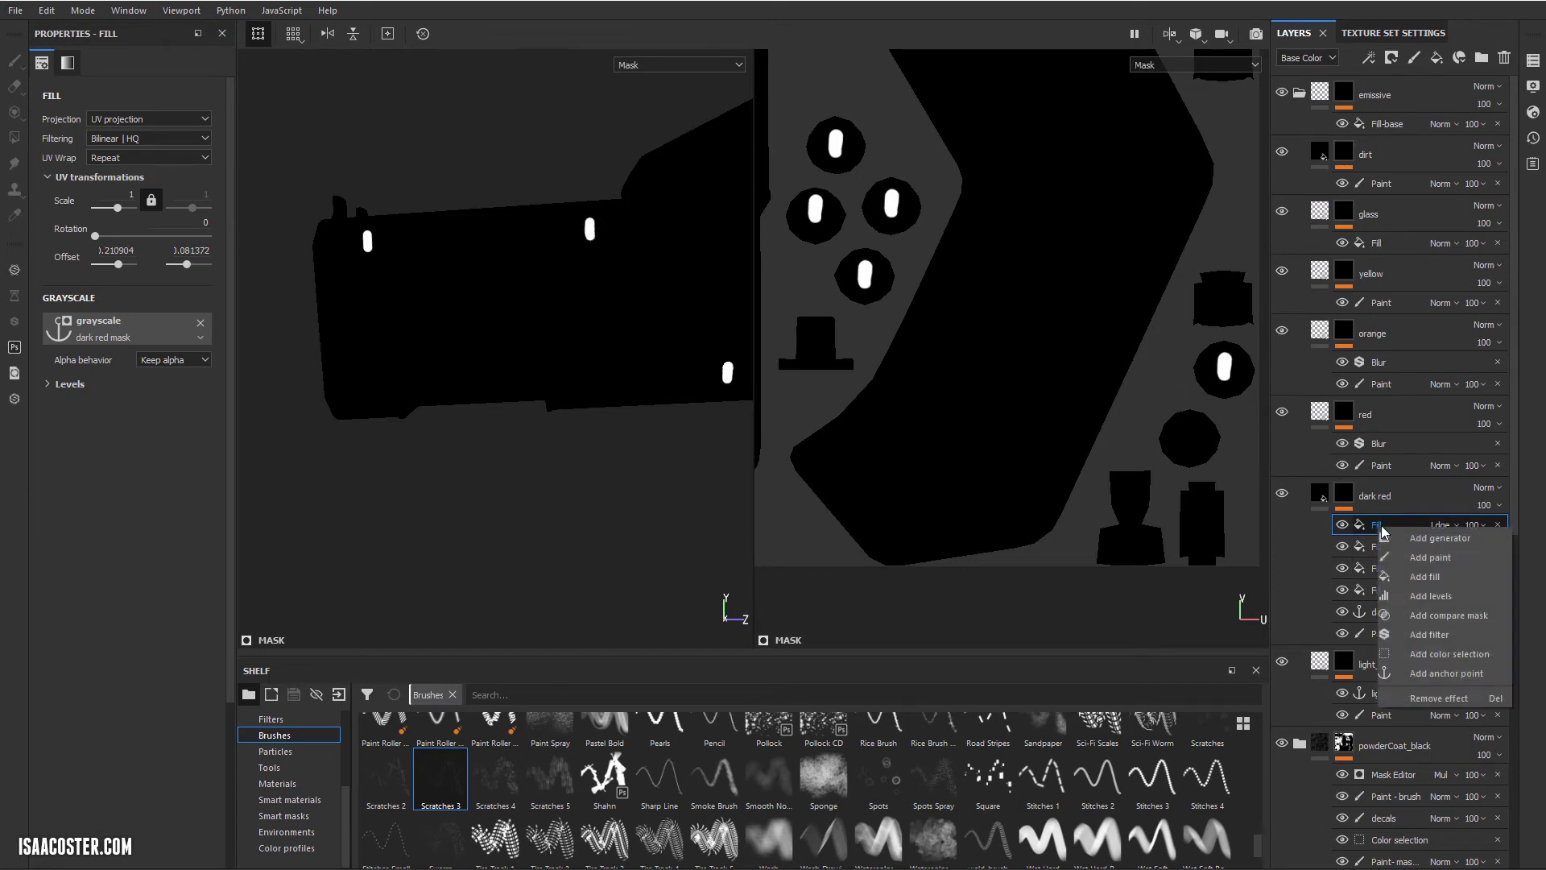
pyautogui.click(1416, 579)
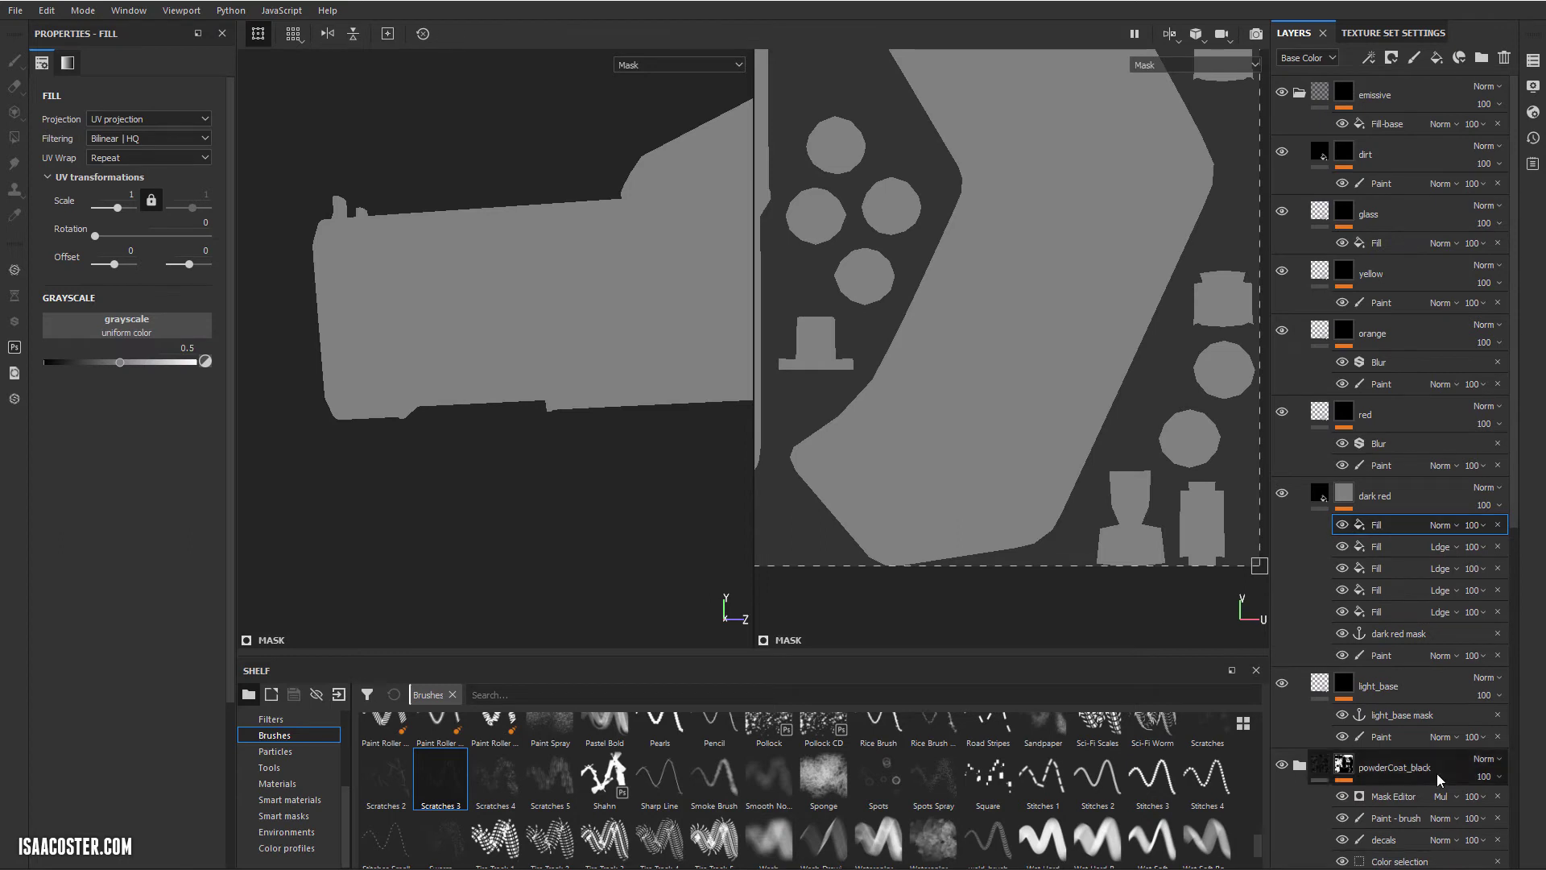
pyautogui.click(126, 324)
pyautogui.click(200, 344)
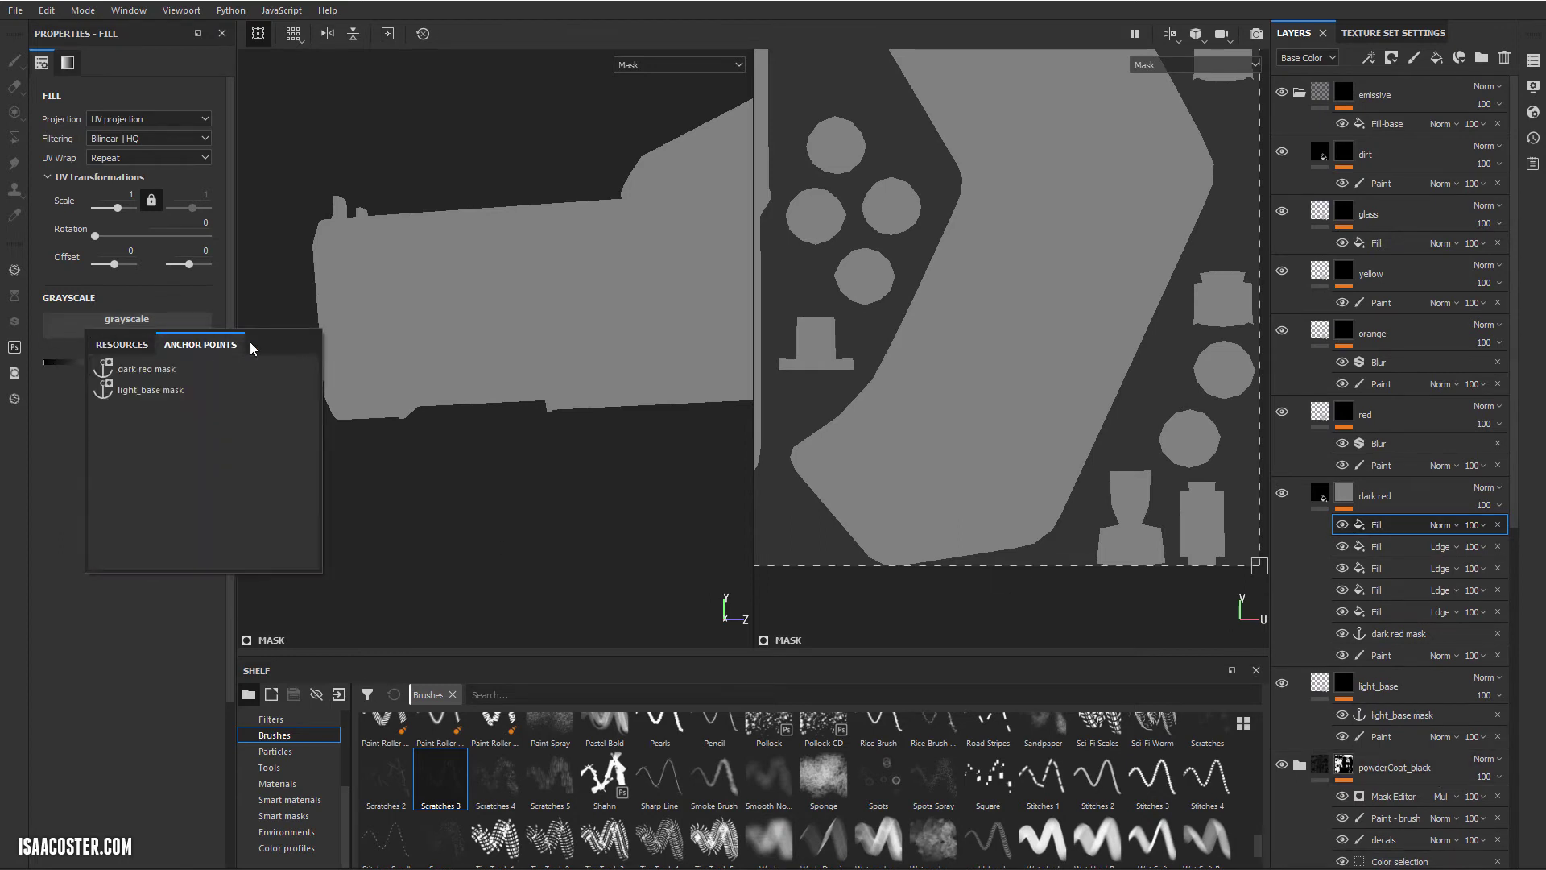
pyautogui.click(146, 368)
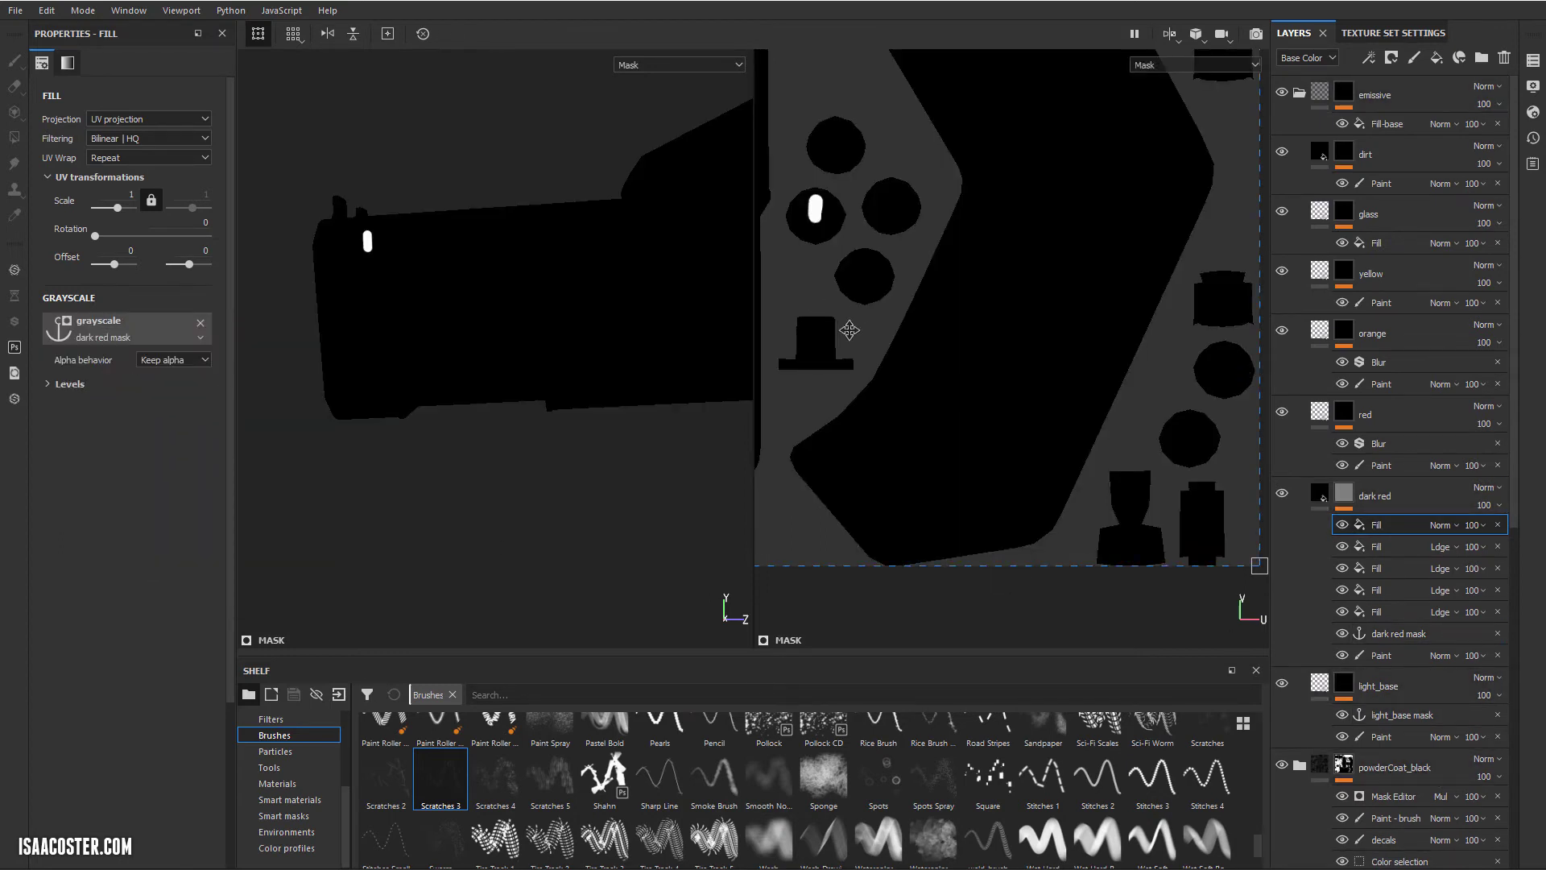
pyautogui.click(1441, 524)
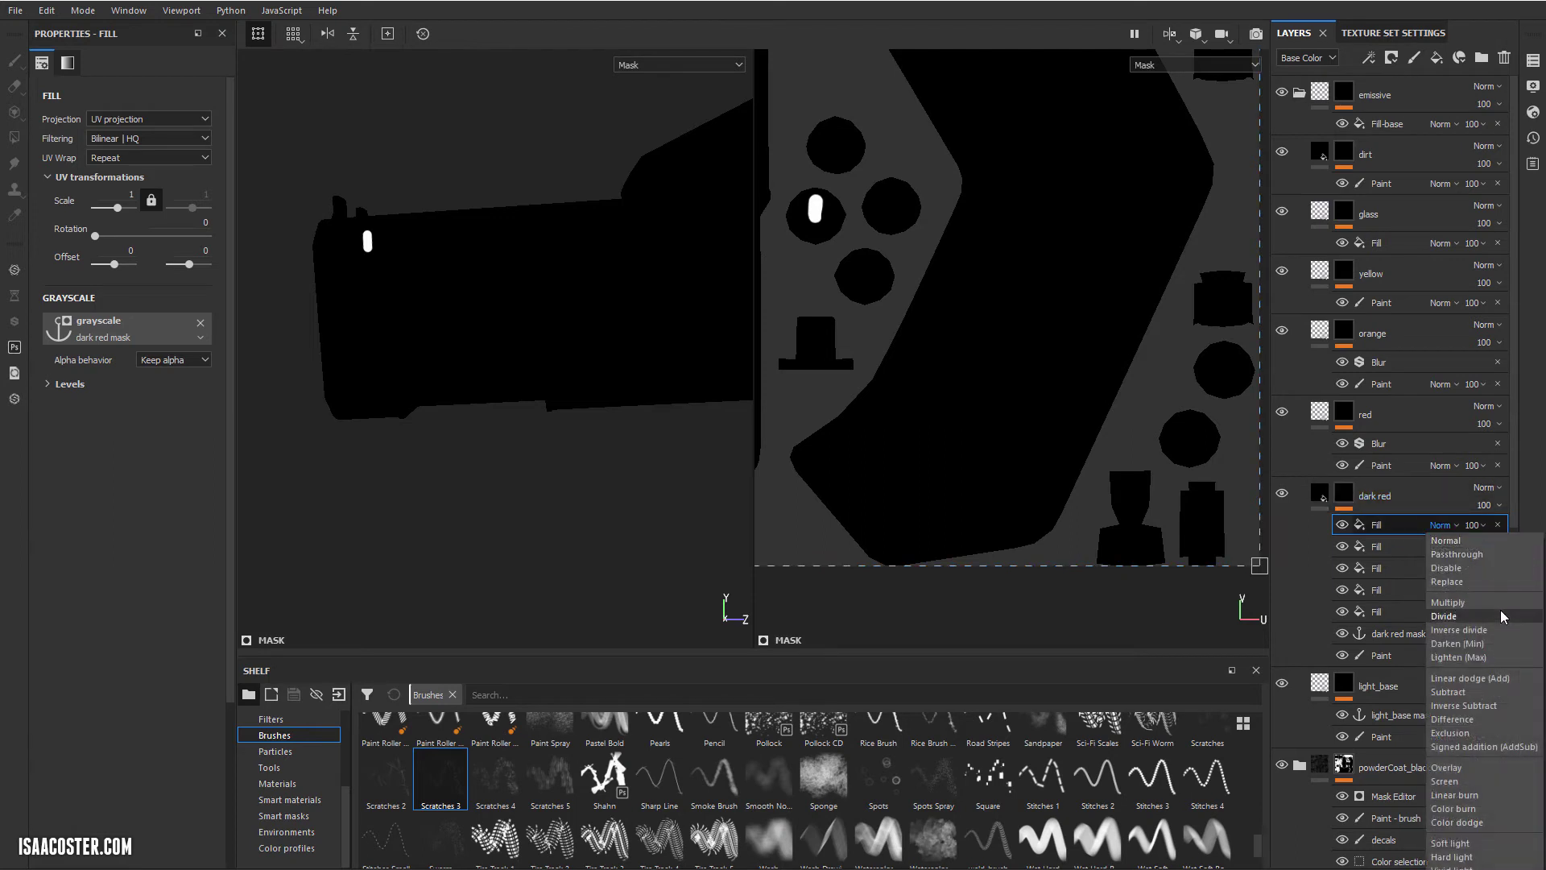
pyautogui.click(1504, 681)
# Move the fifth fill's shape onto the remaining empty round UV island and return to the material display
pyautogui.moveTo(1026, 395); pyautogui.dragTo(1117, 509)
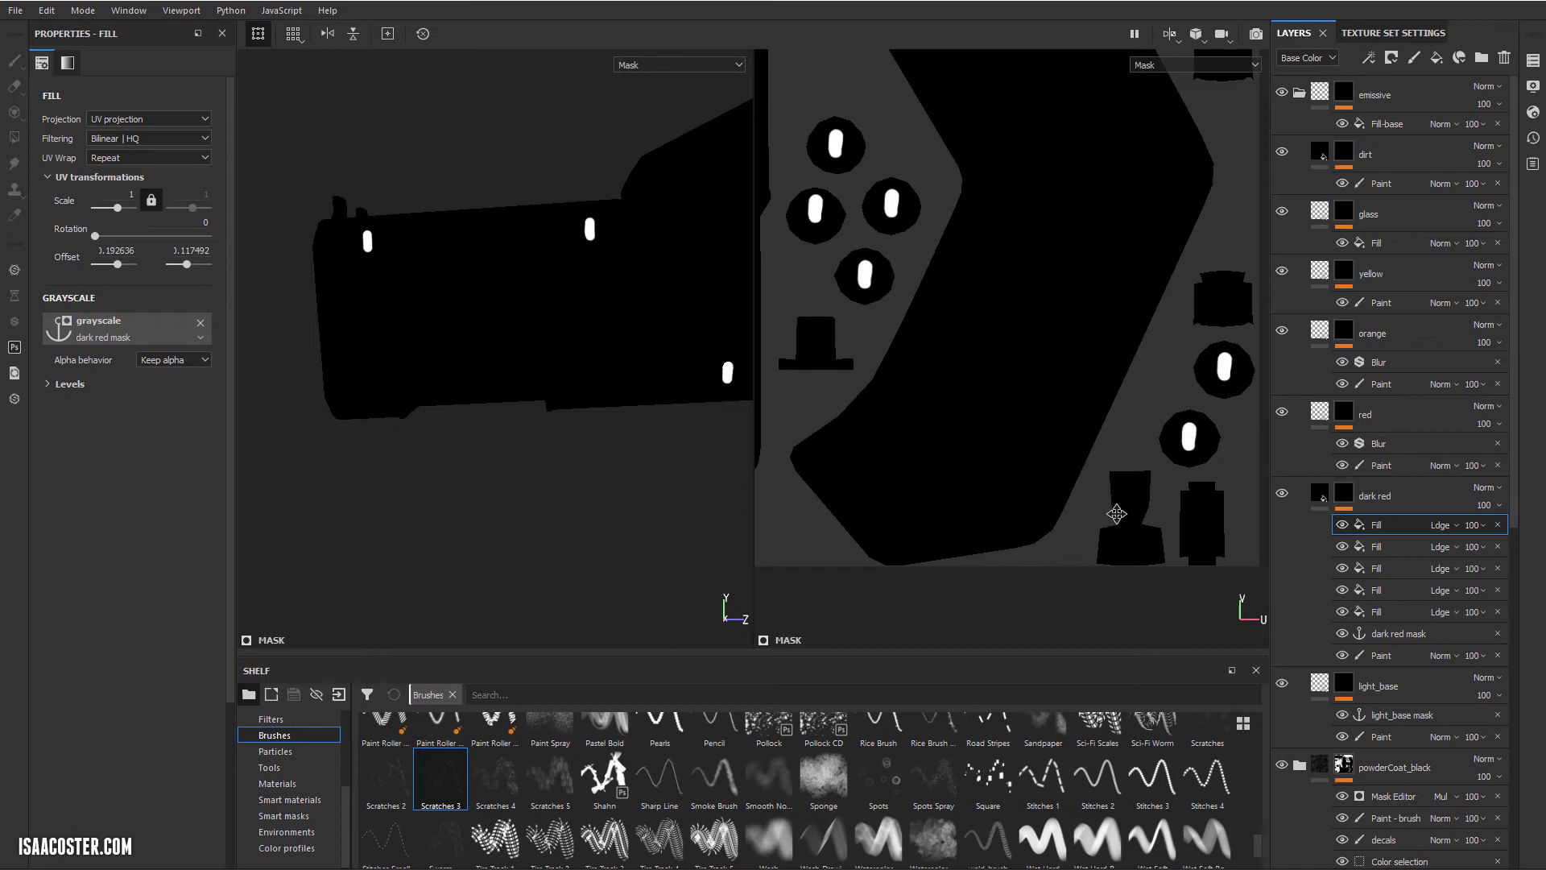
pyautogui.press('m')
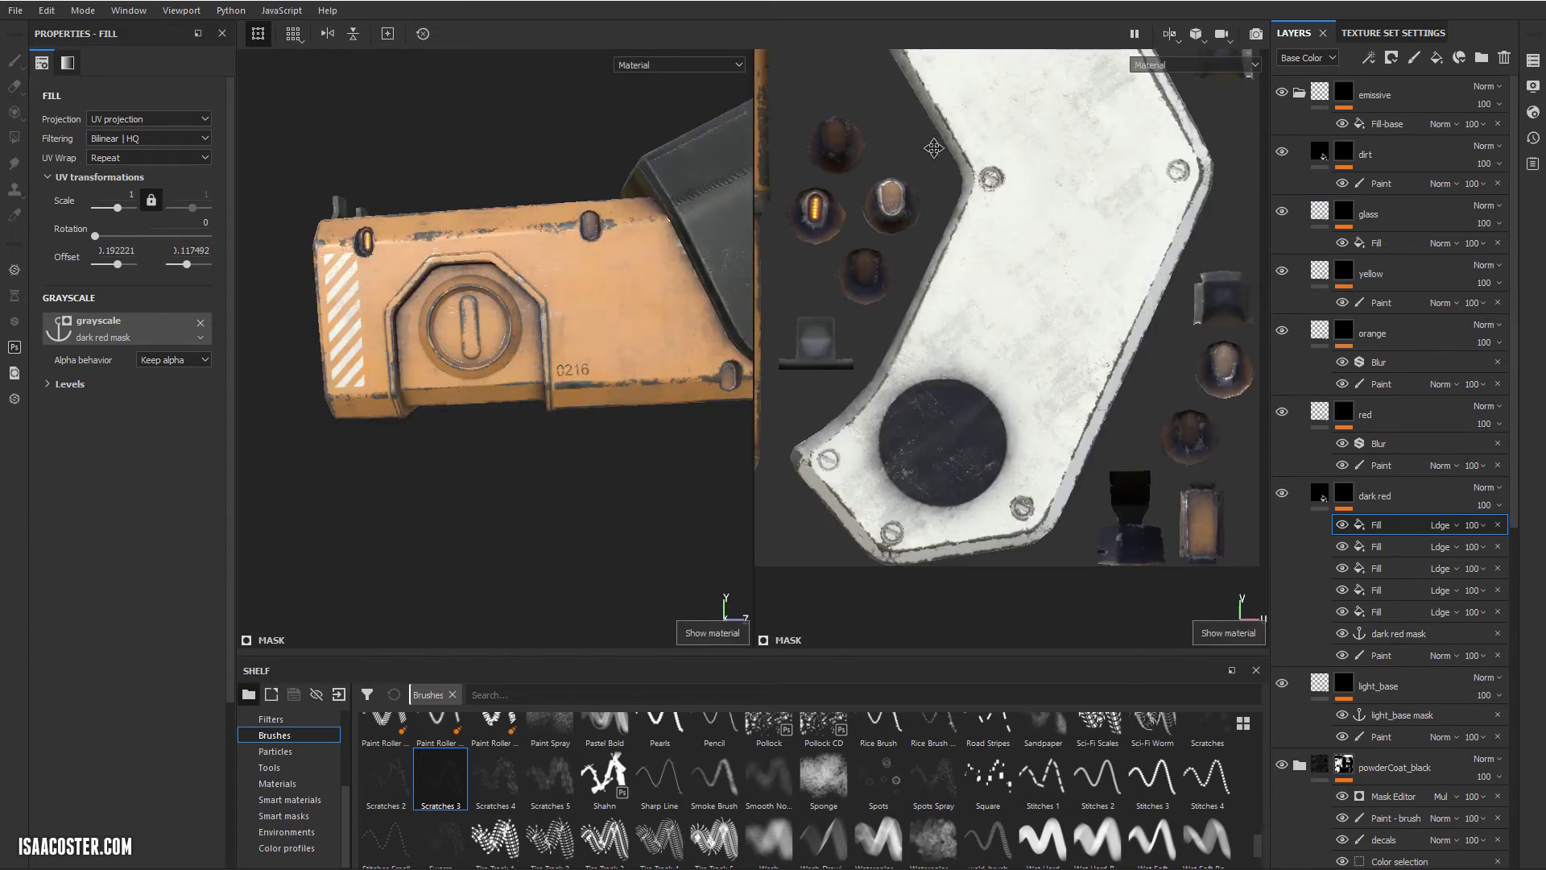
# Add an anchor point above the fills in the dark red mask and name it "dark red group mask"
pyautogui.rightClick(1383, 125)
pyautogui.click(1366, 127)
pyautogui.rightClick(1394, 527)
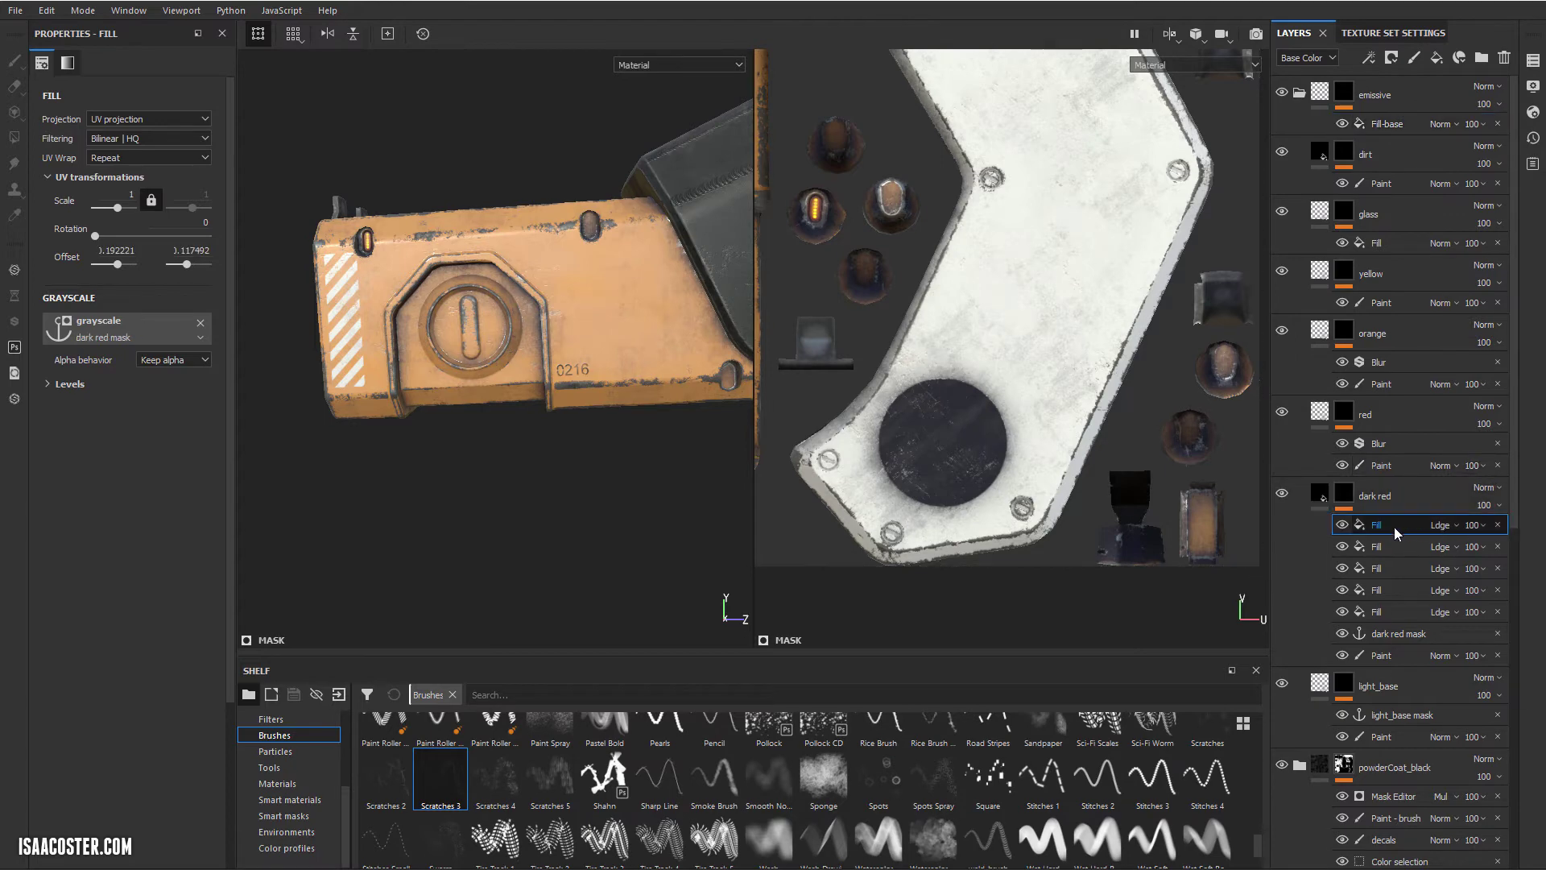
pyautogui.click(1459, 673)
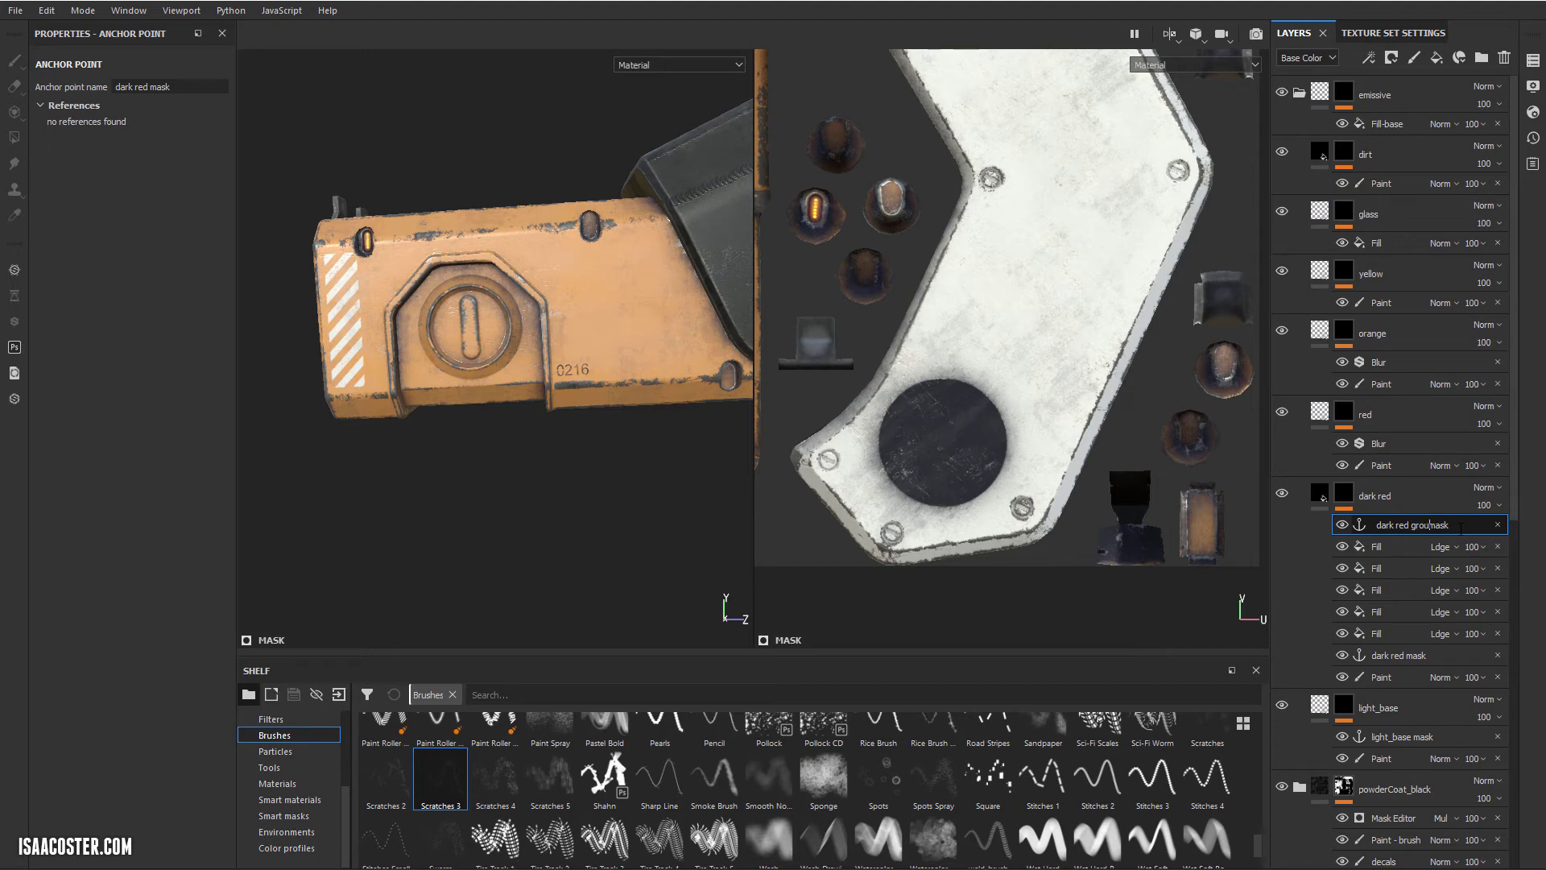
pyautogui.press('Return')
# Add a fill above Fill-base in the emissive folder's mask and rename it "Fill - darkRed"
pyautogui.click(1401, 125)
pyautogui.rightClick(1401, 127)
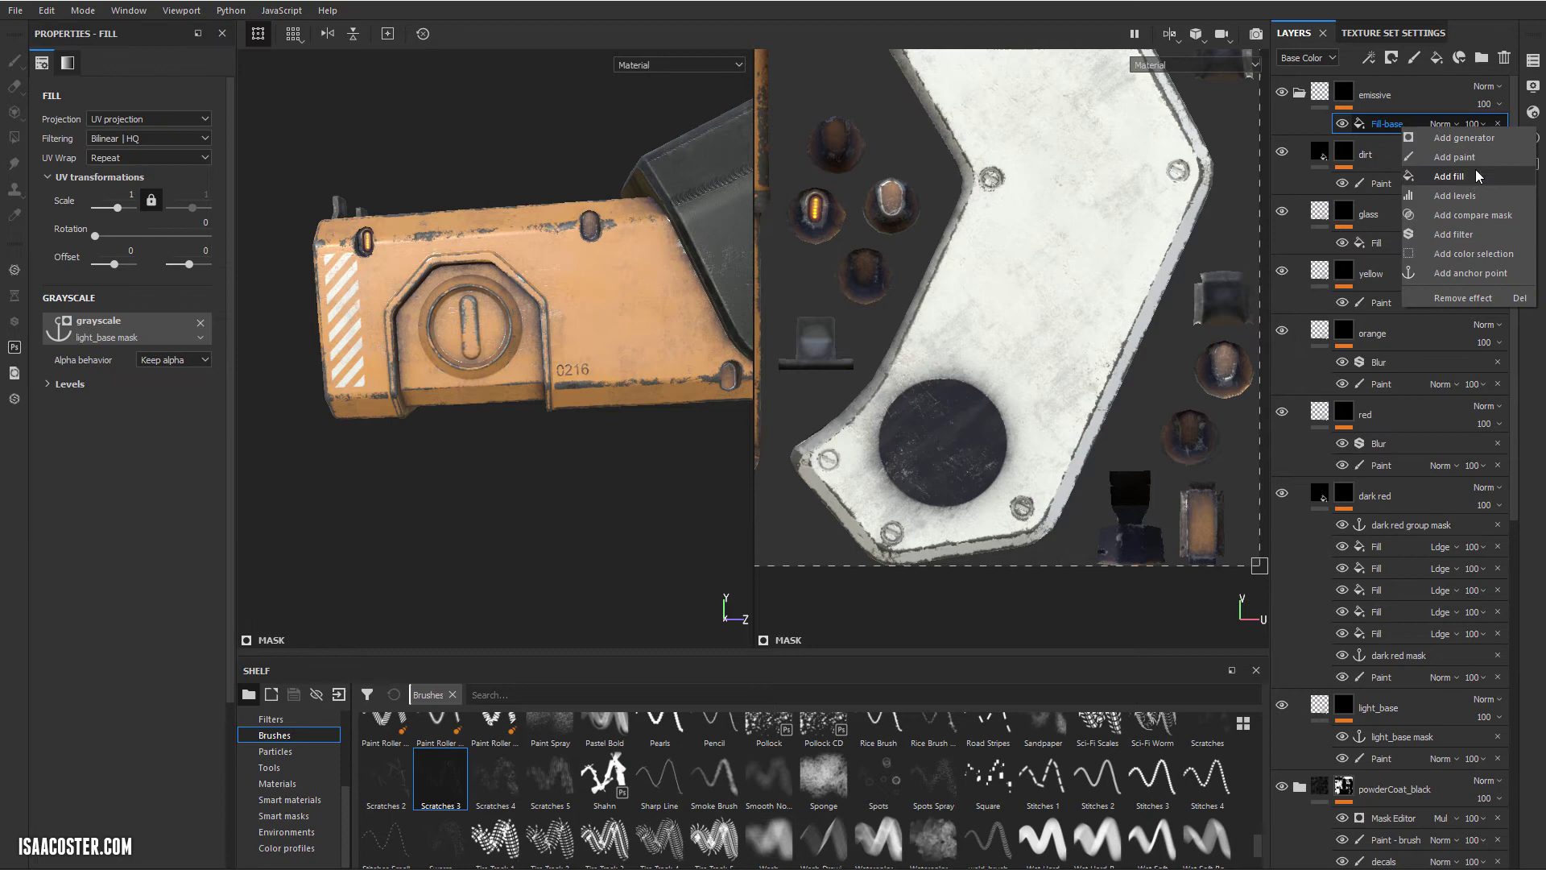
pyautogui.click(1437, 177)
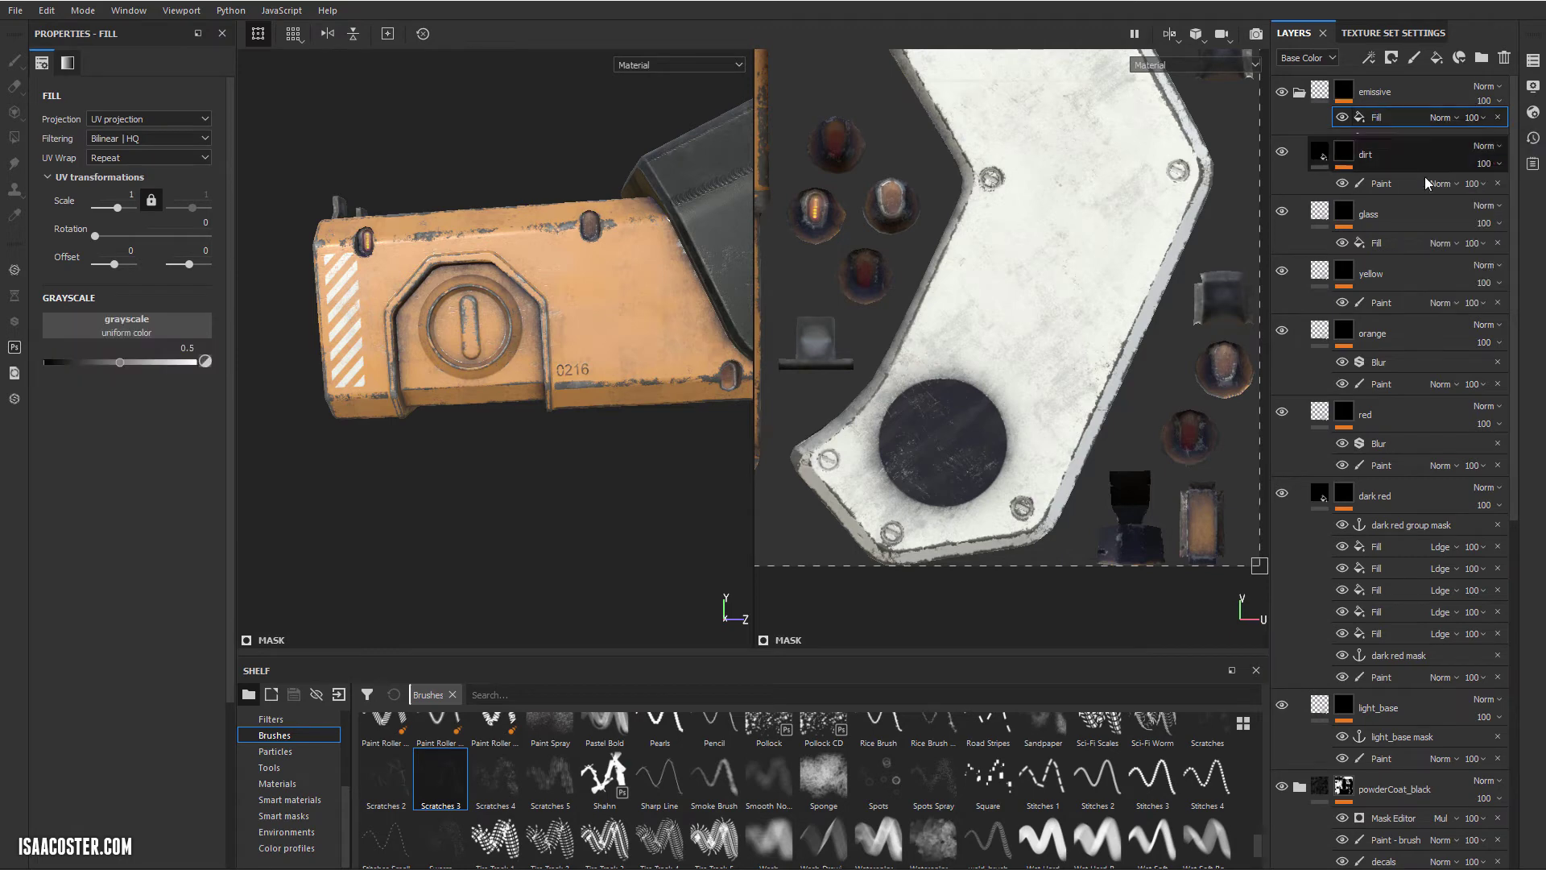
pyautogui.doubleClick(1382, 124)
pyautogui.click(1399, 125)
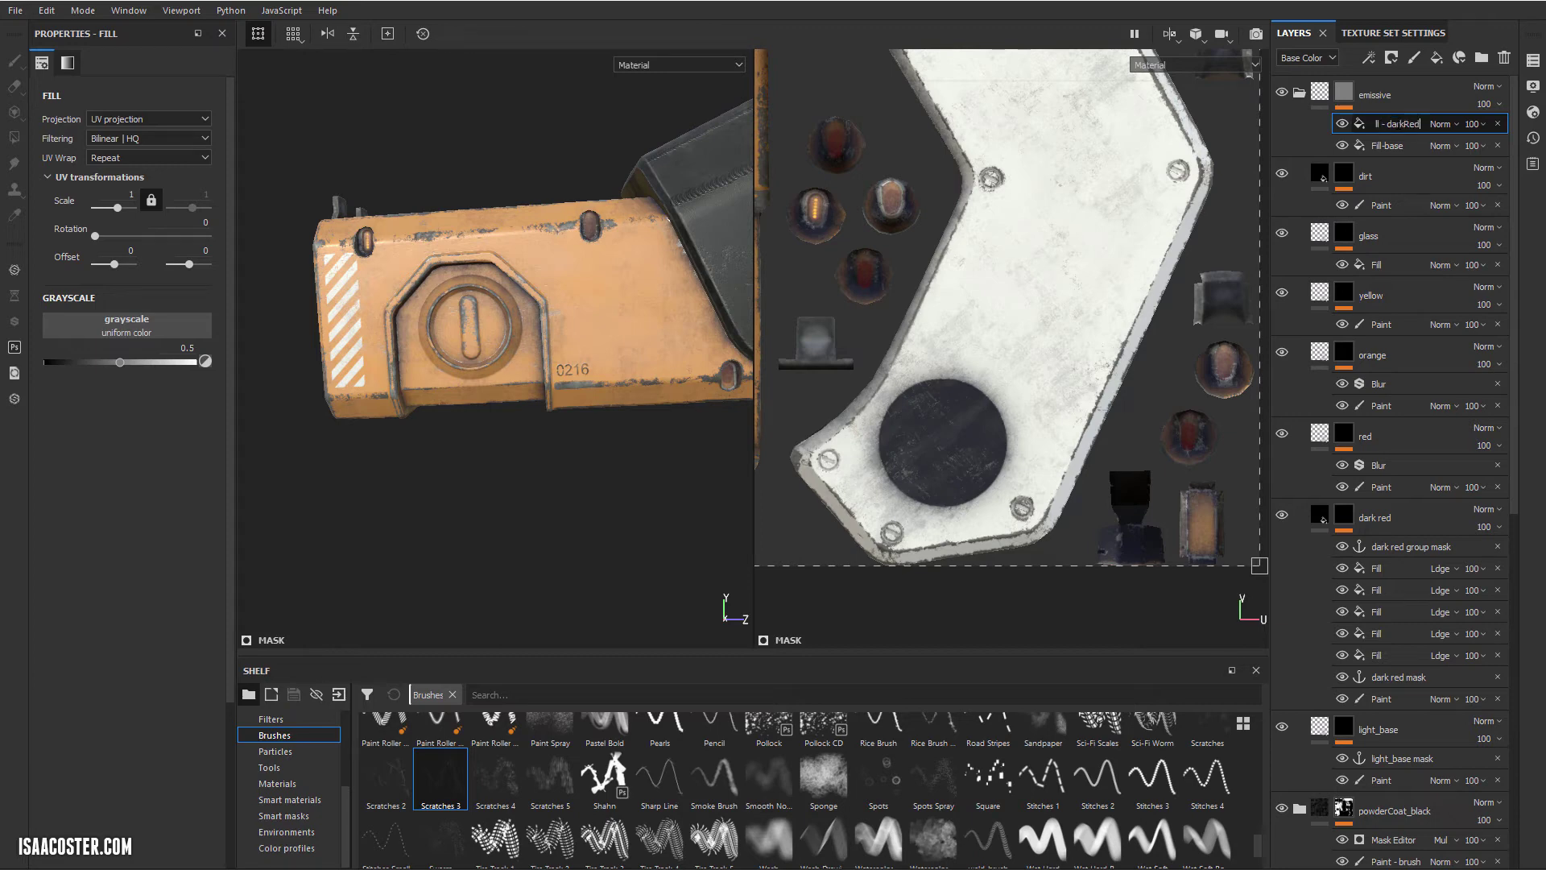
# Source the Fill - darkRed grayscale from the dark red group mask anchor point
pyautogui.click(126, 325)
pyautogui.click(228, 348)
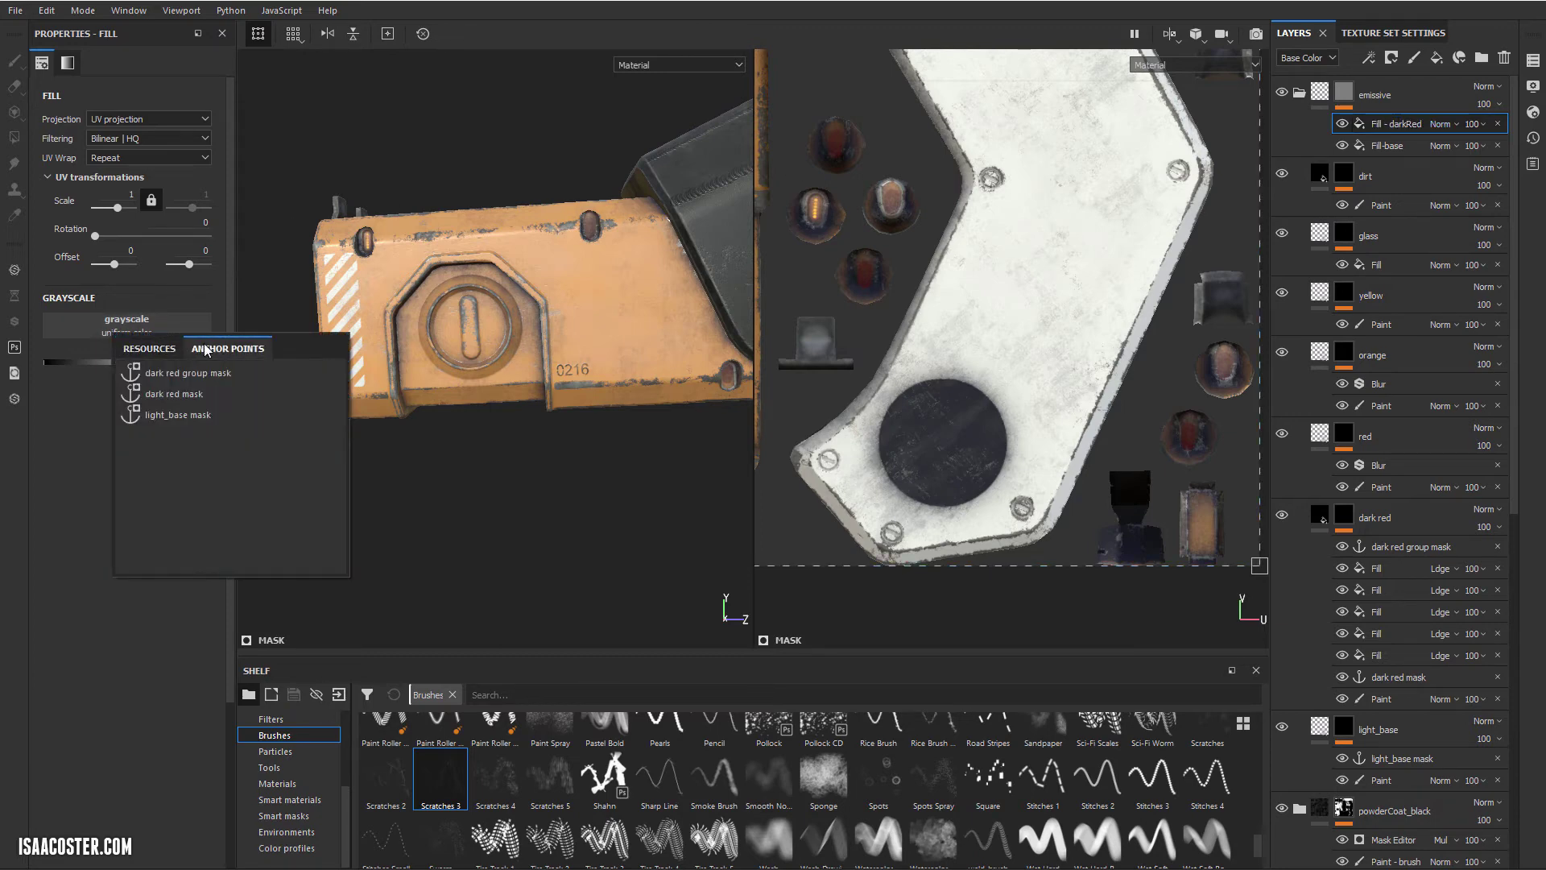
pyautogui.click(181, 374)
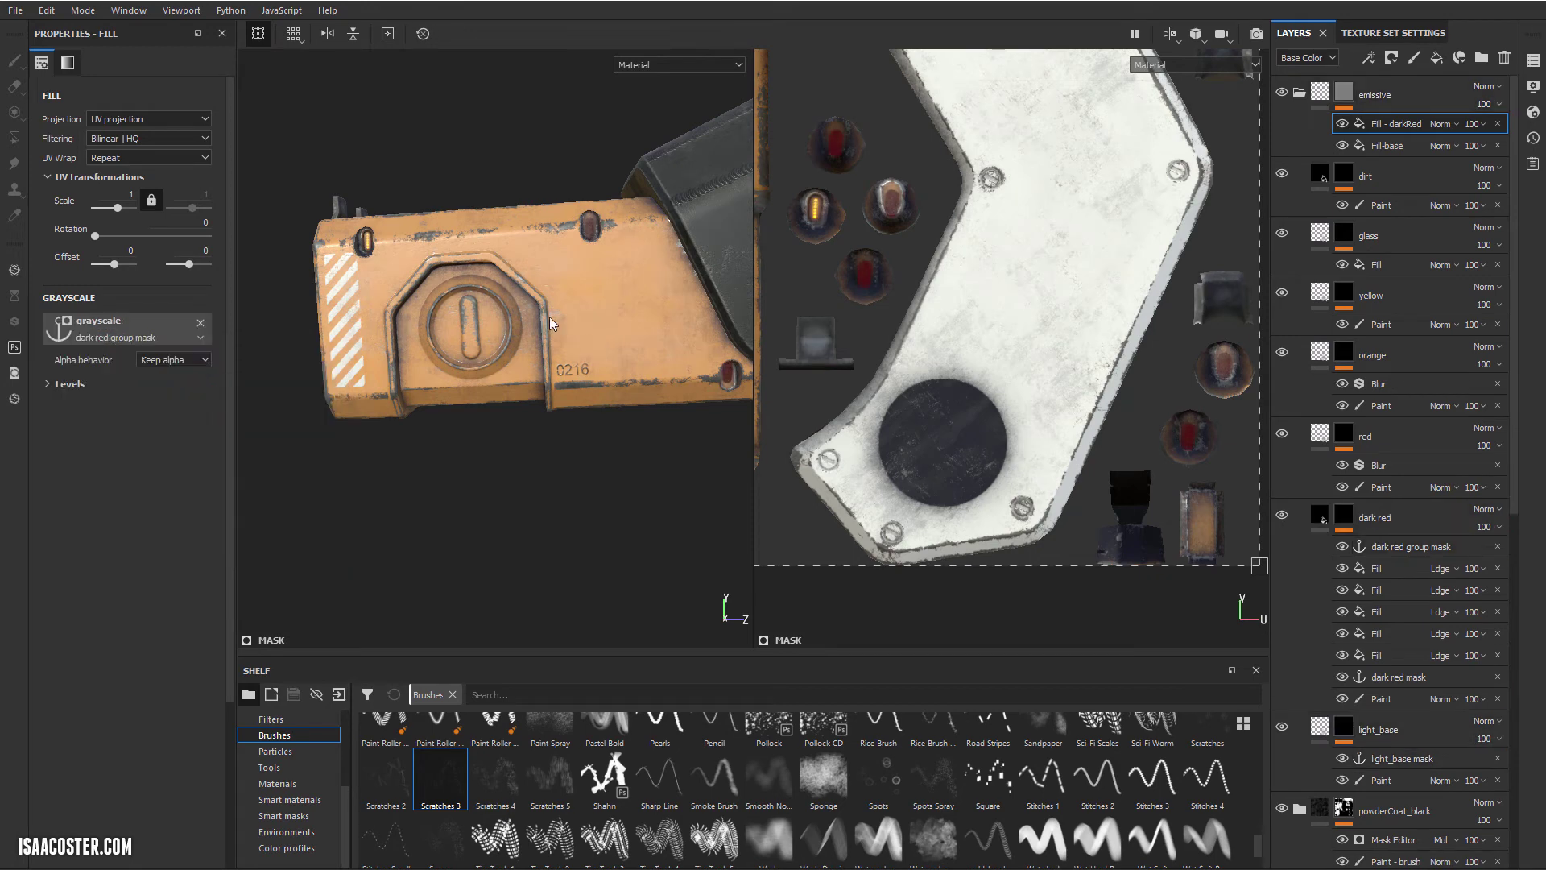
# Examine up close how the dark red shape sits in the light above the white stripes on the gun's opposite side
pyautogui.keyDown('alt'); pyautogui.moveTo(624, 344); pyautogui.dragTo(558, 340, button='middle'); pyautogui.keyUp('alt')
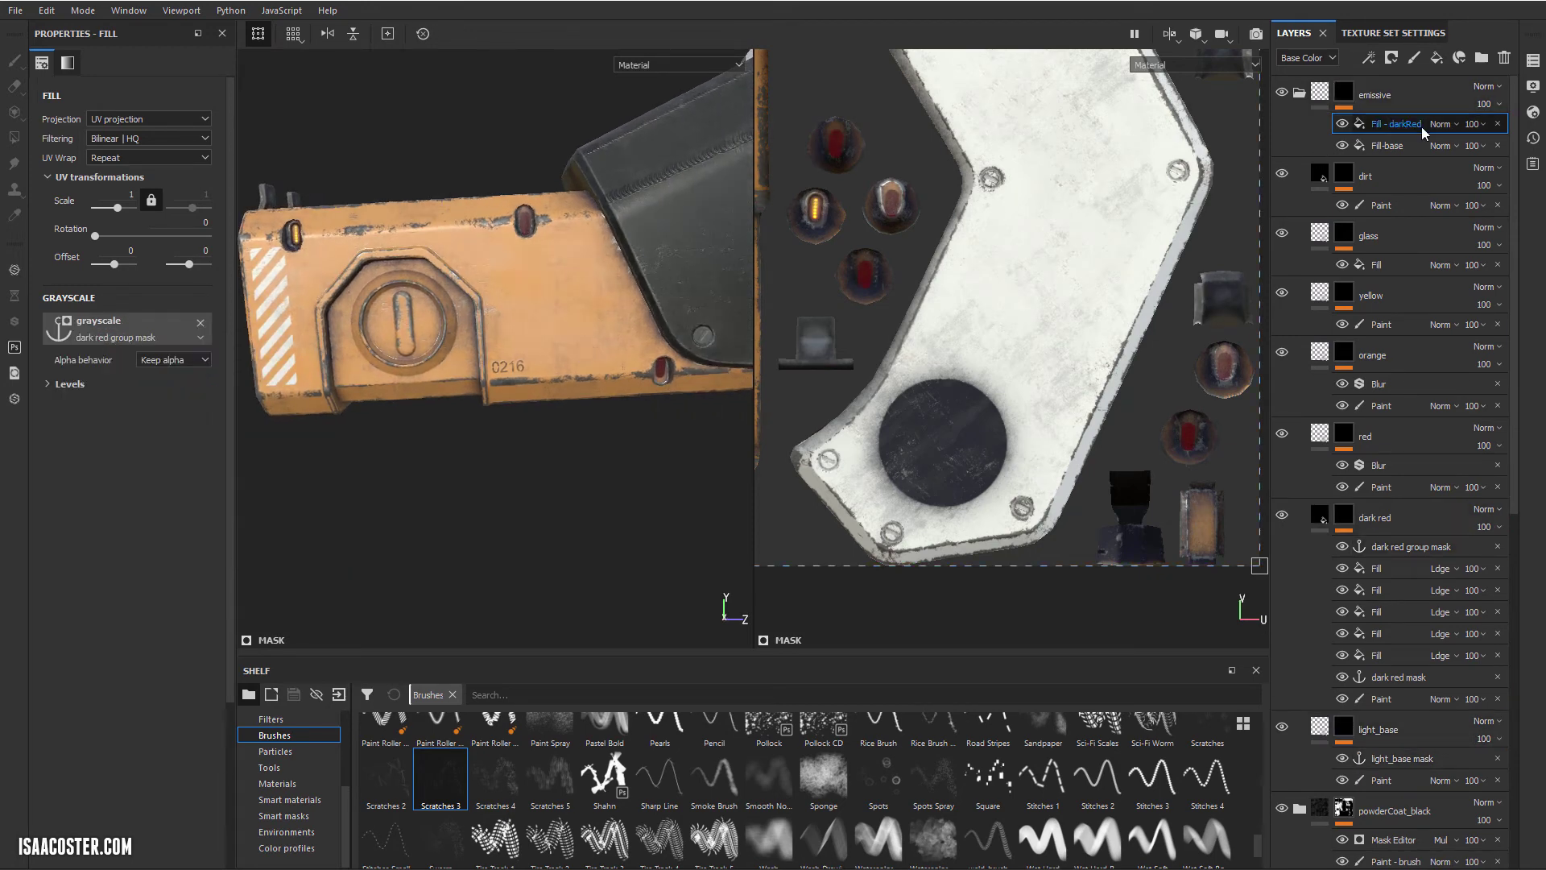
pyautogui.keyDown('alt'); pyautogui.moveTo(605, 262); pyautogui.dragTo(464, 264); pyautogui.keyUp('alt')
pyautogui.scroll(5, 456, 260)
pyautogui.keyDown('alt'); pyautogui.moveTo(464, 264); pyautogui.dragTo(520, 396, button='right'); pyautogui.keyUp('alt')
pyautogui.keyDown('alt'); pyautogui.moveTo(520, 397); pyautogui.dragTo(537, 393); pyautogui.keyUp('alt')
pyautogui.keyDown('alt'); pyautogui.moveTo(528, 371); pyautogui.dragTo(559, 415, button='middle'); pyautogui.keyUp('alt')
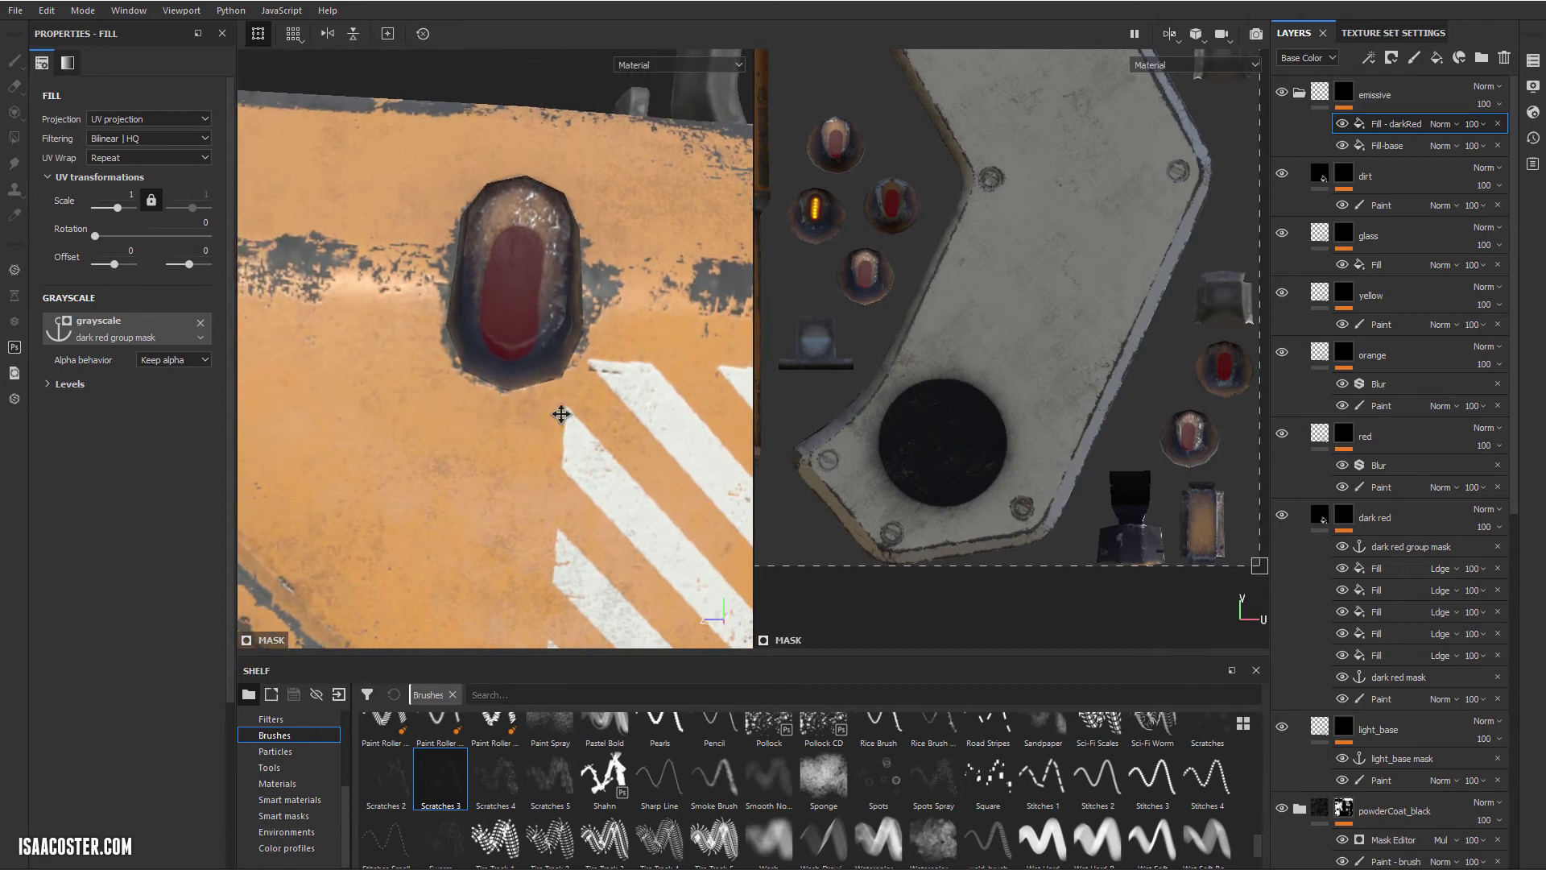
pyautogui.keyDown('alt'); pyautogui.moveTo(559, 428); pyautogui.dragTo(568, 486, button='right'); pyautogui.keyUp('alt')
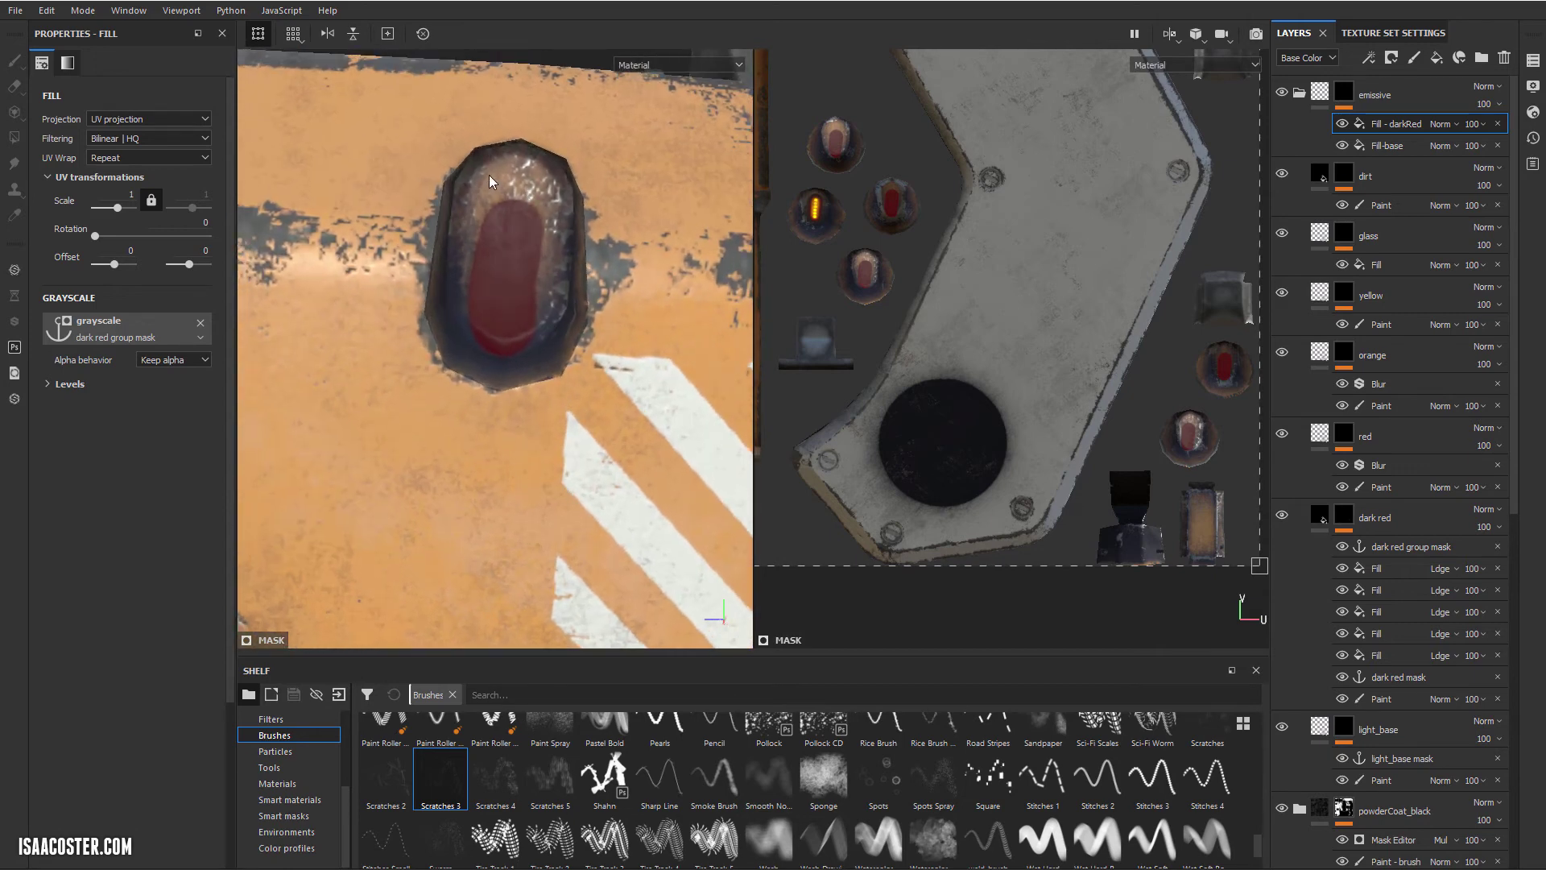
# Create a temporary fill layer above the emissive folder with a black mask and a paint effect
pyautogui.click(1400, 92)
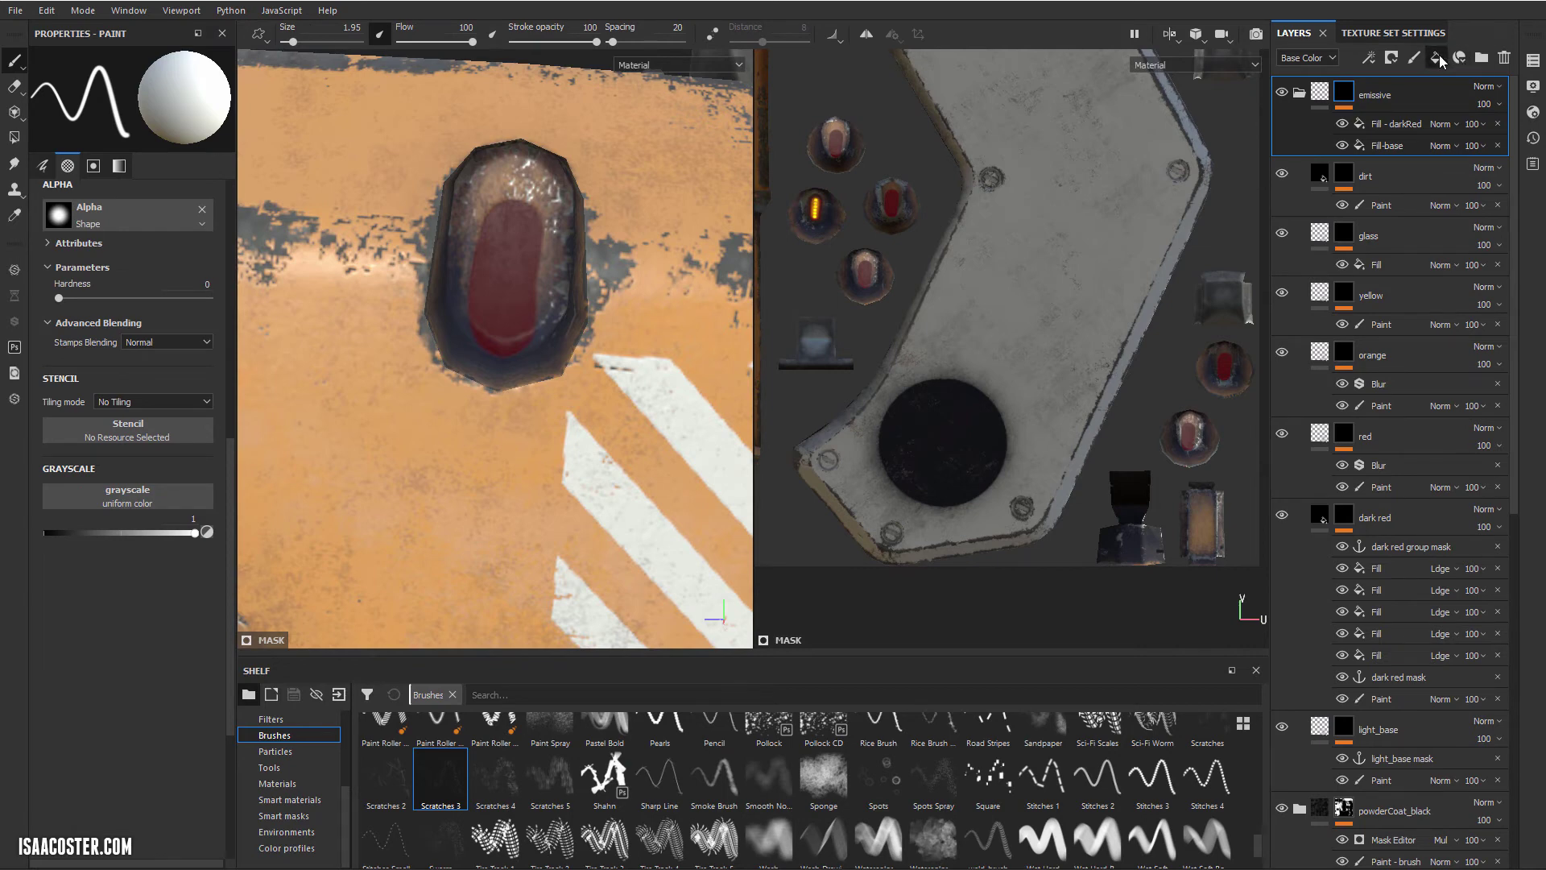
pyautogui.click(1436, 57)
pyautogui.rightClick(1390, 89)
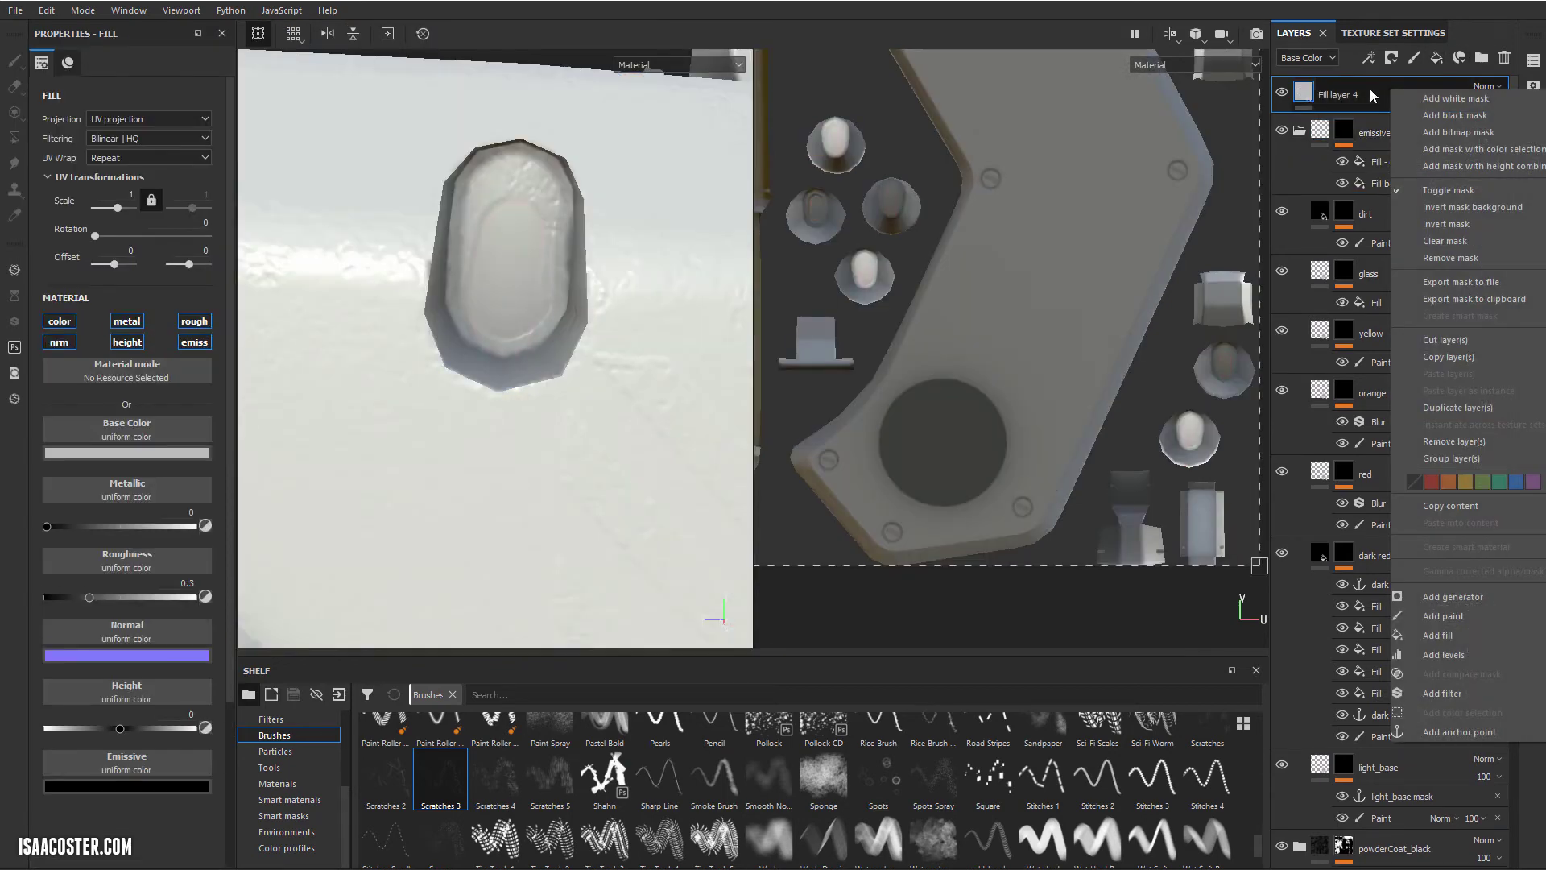
pyautogui.click(1447, 118)
pyautogui.rightClick(1332, 88)
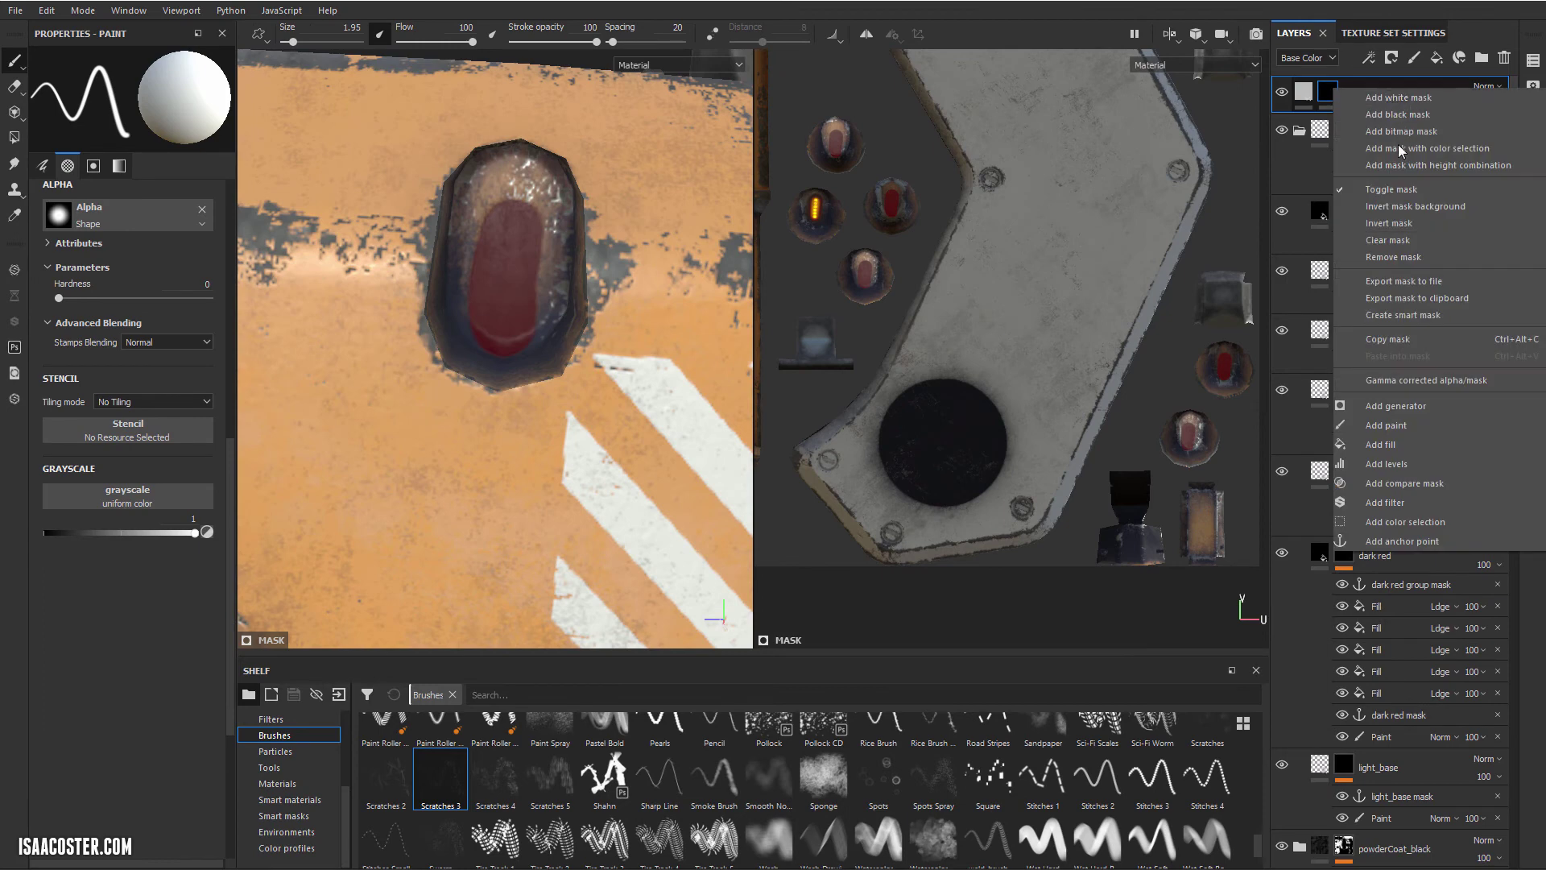
pyautogui.click(1382, 424)
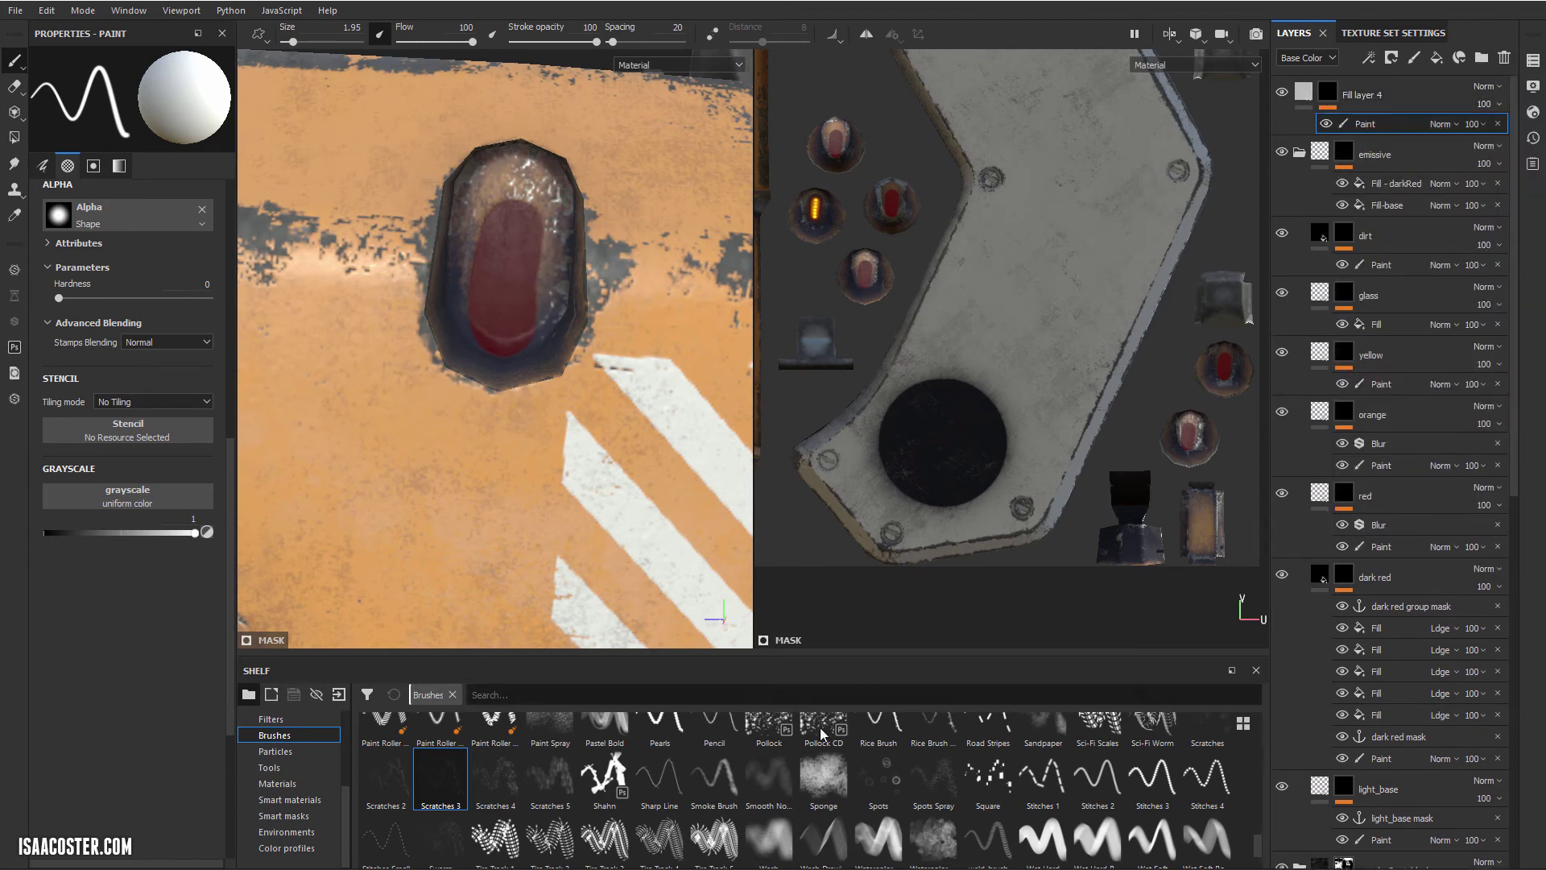
# Paint a test mark on the light in the 3D view to locate its UV island, and delete the temporary layer
pyautogui.moveTo(496, 322)
pyautogui.mouseDown()
pyautogui.moveTo(503, 205)
pyautogui.moveTo(509, 249)
pyautogui.mouseUp()
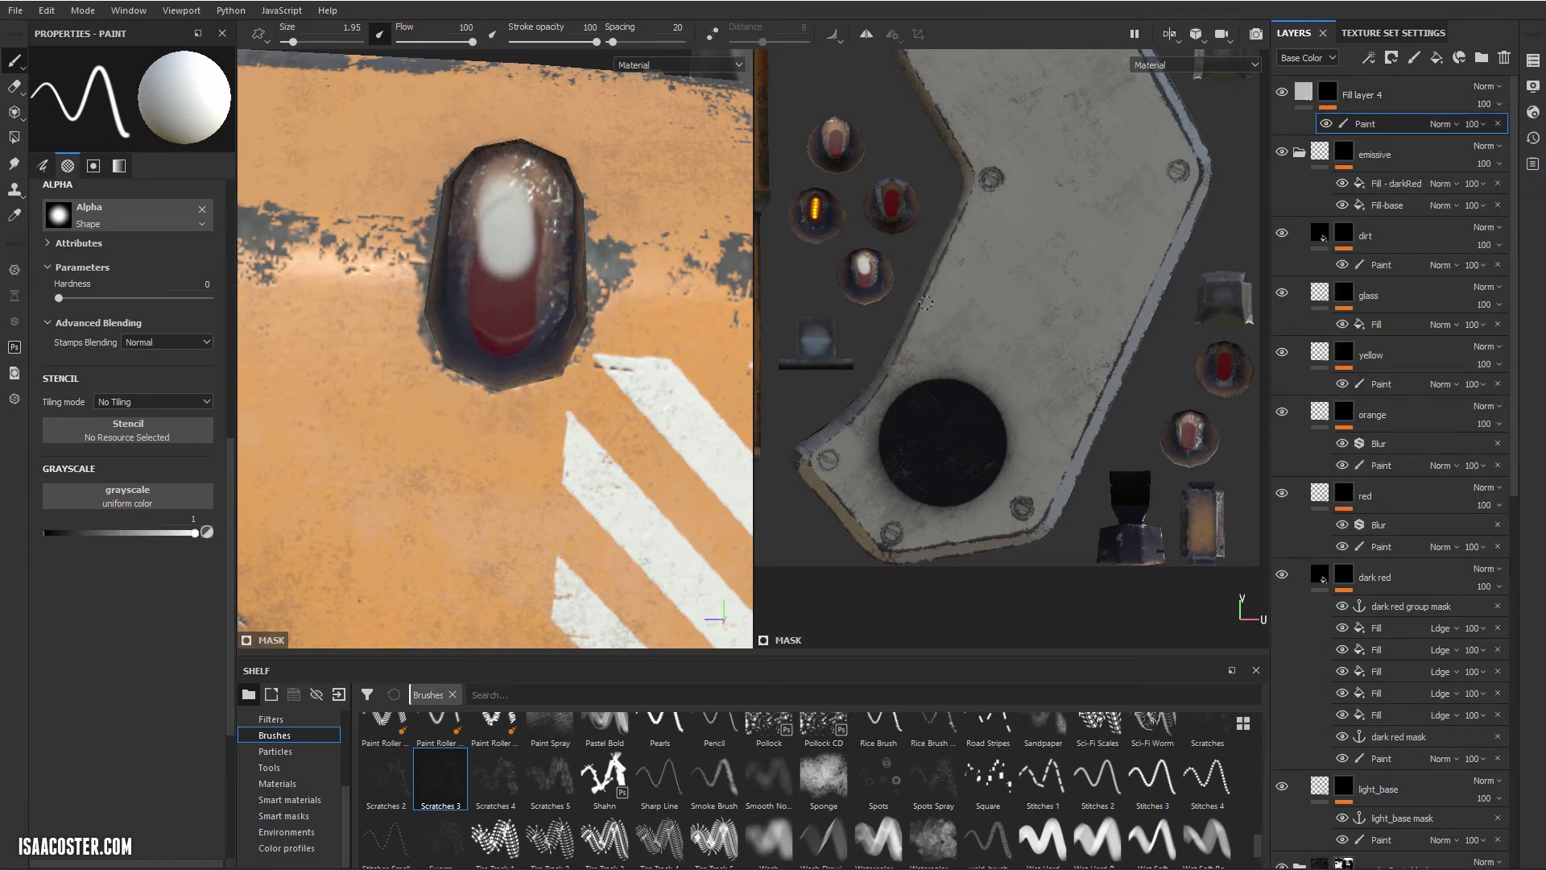
pyautogui.scroll(-2, 926, 302)
pyautogui.scroll(2, 885, 316)
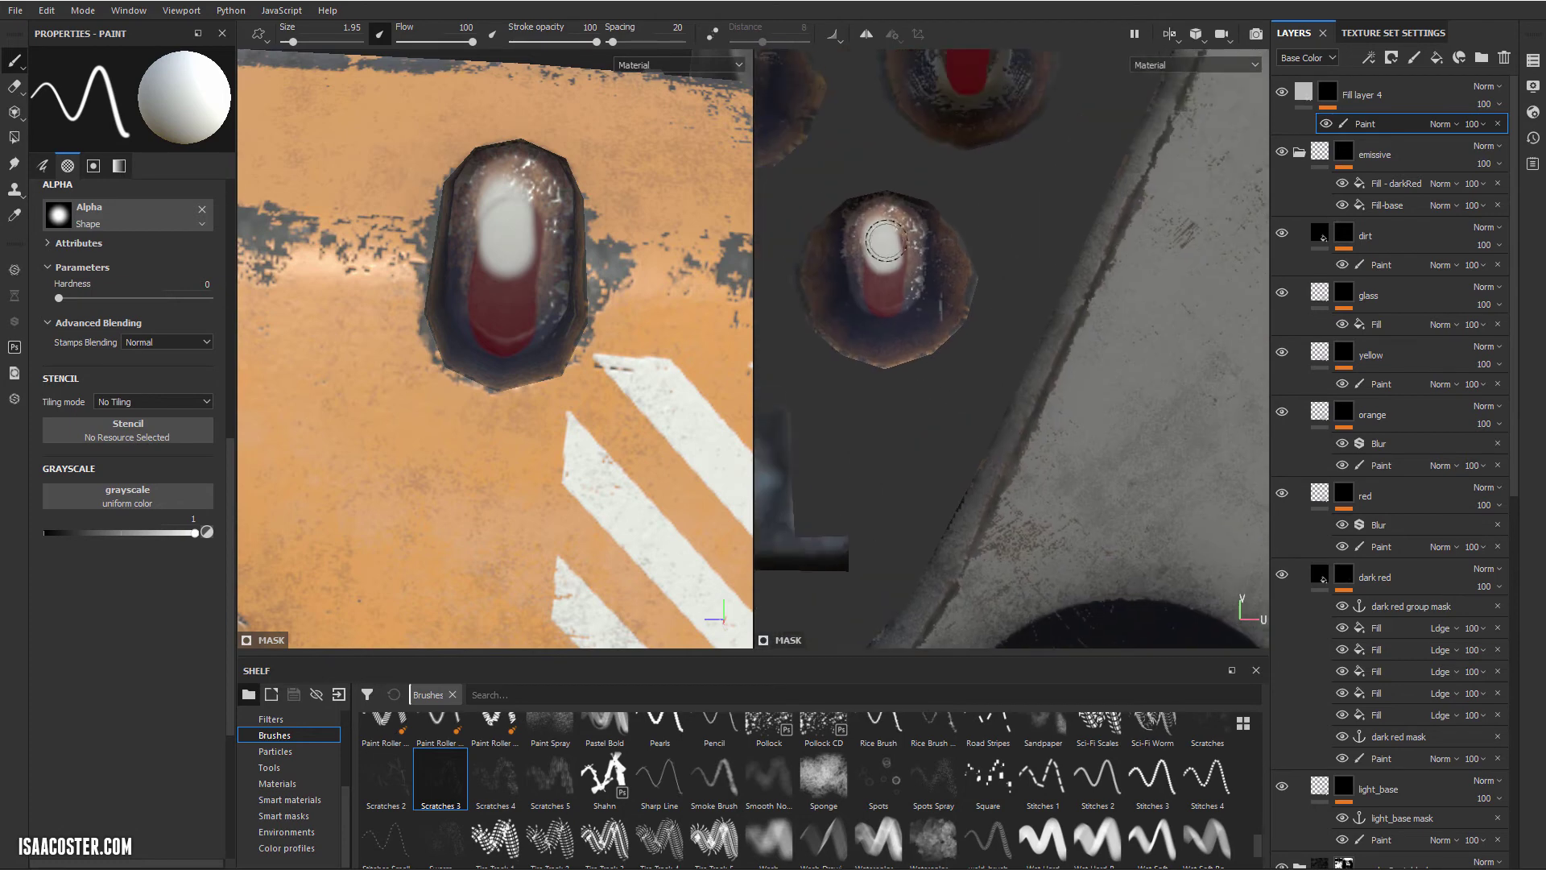
pyautogui.click(1402, 129)
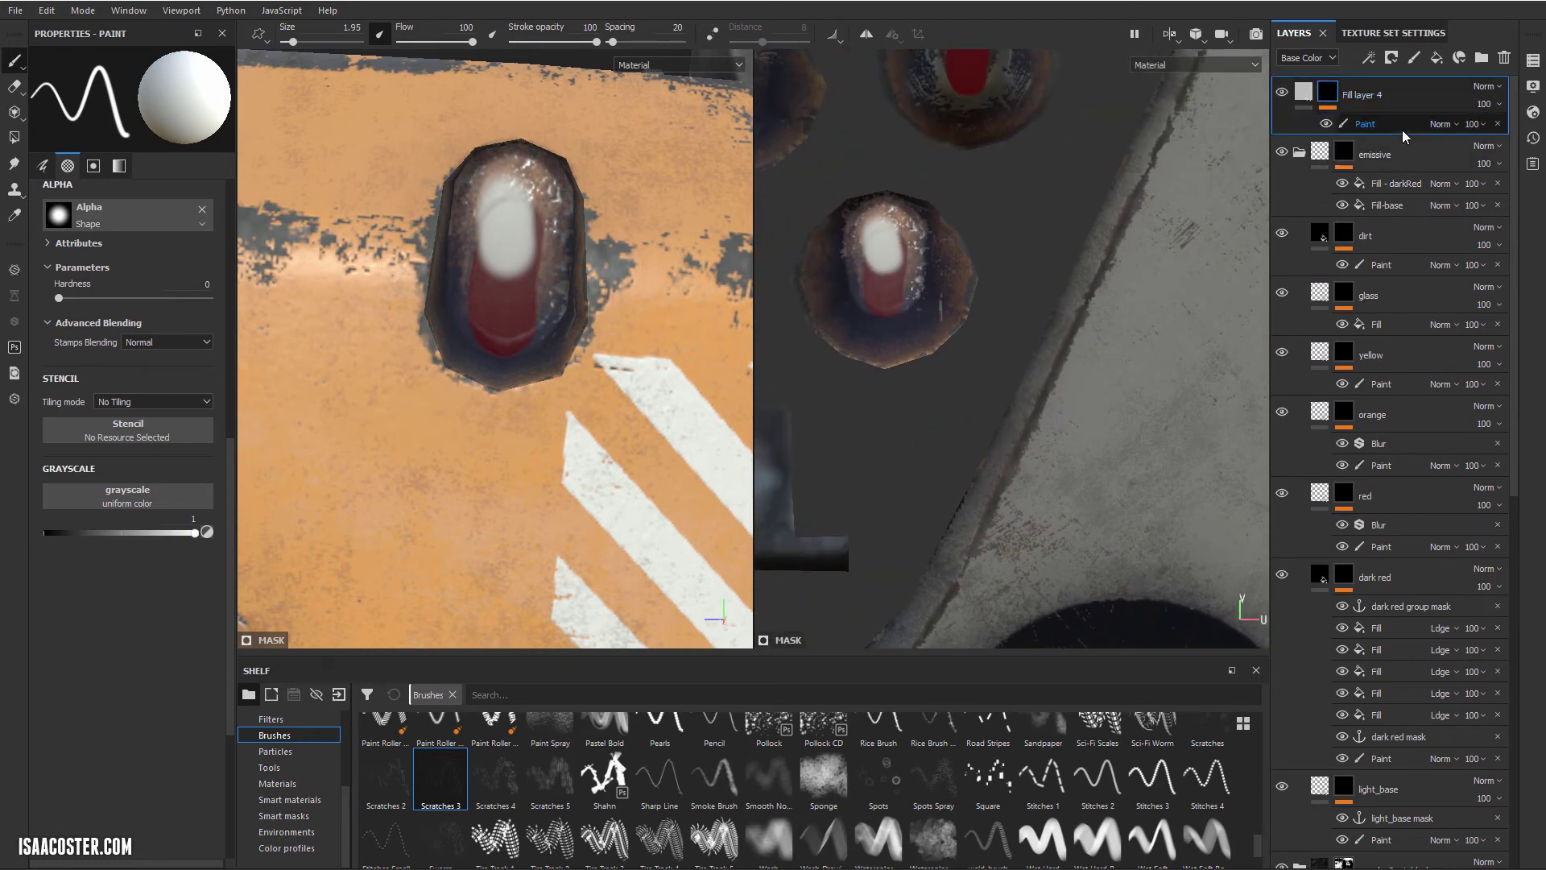
pyautogui.press('Delete')
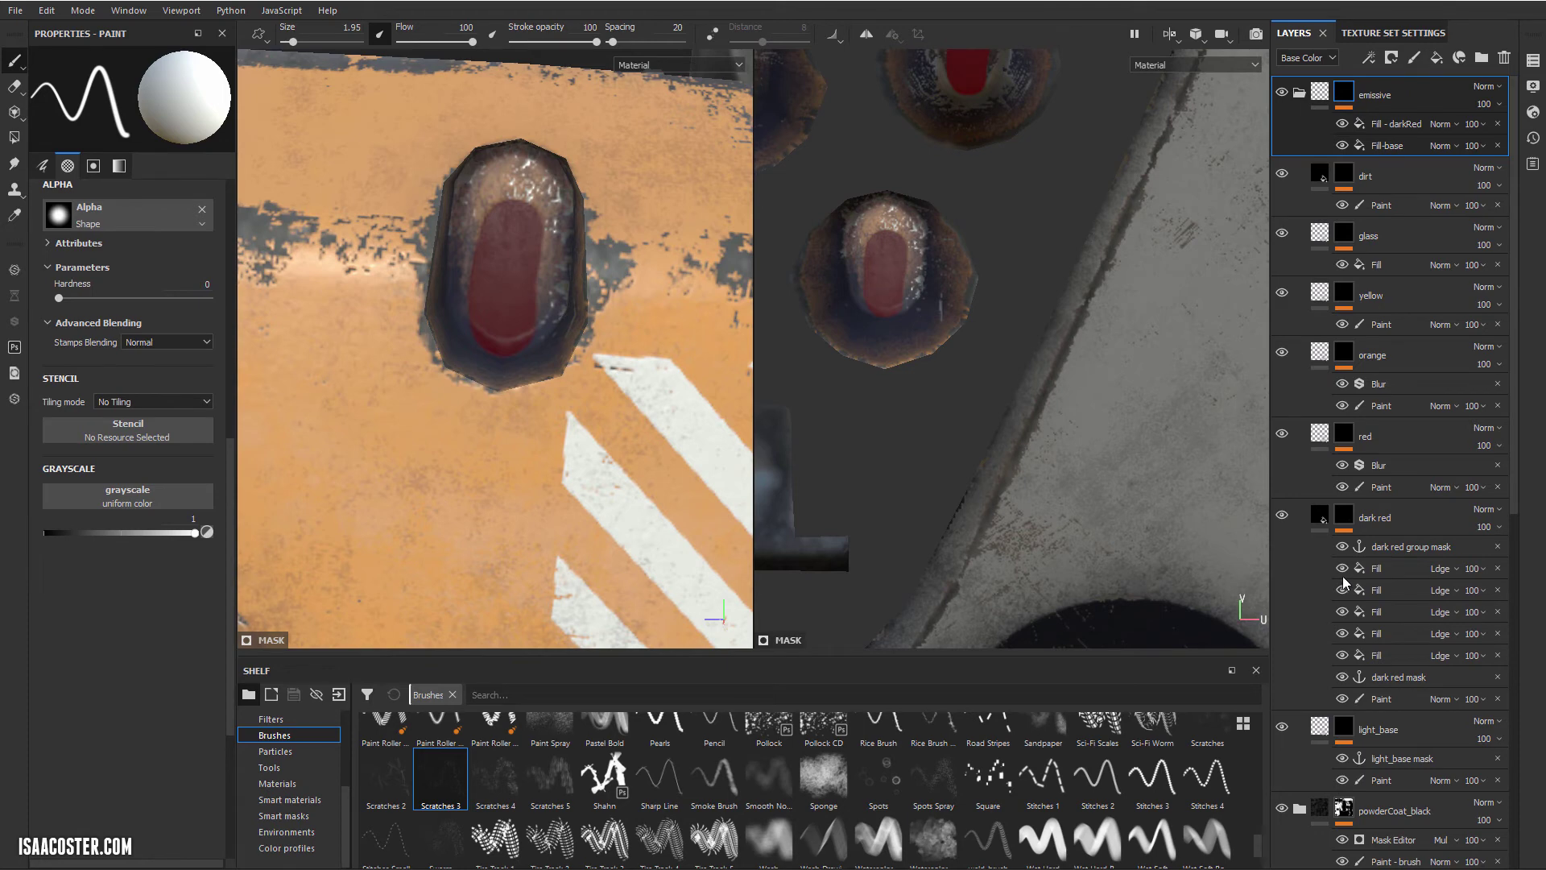
# Move the second-lowest dark red fill's shape slightly upward on the marked UV island to center it in the light's recess
pyautogui.click(1343, 633)
pyautogui.click(1380, 635)
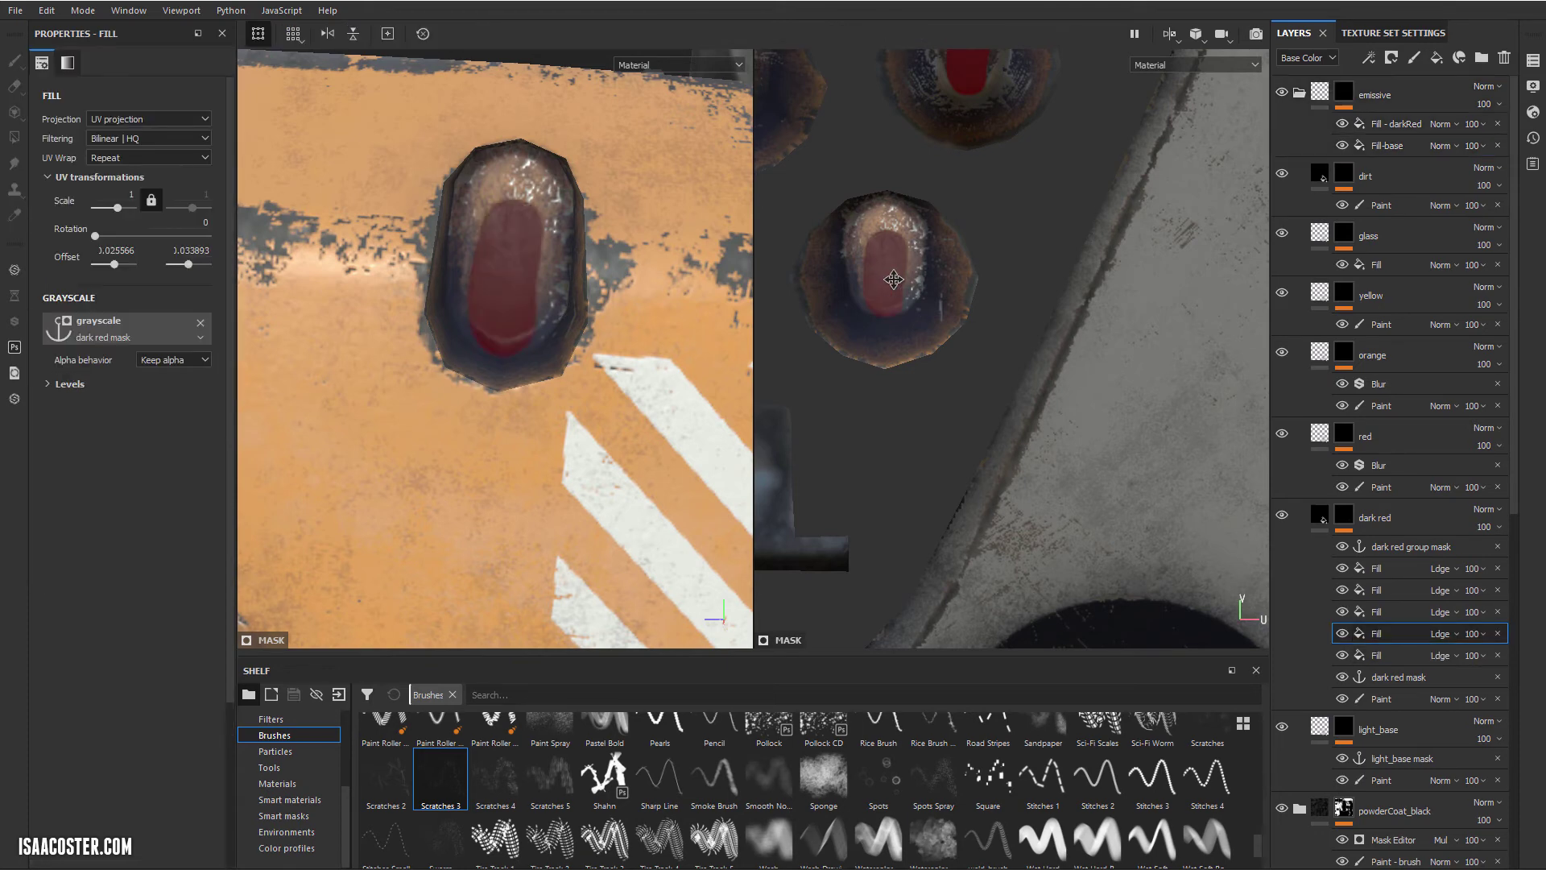
pyautogui.moveTo(893, 269); pyautogui.dragTo(894, 262)
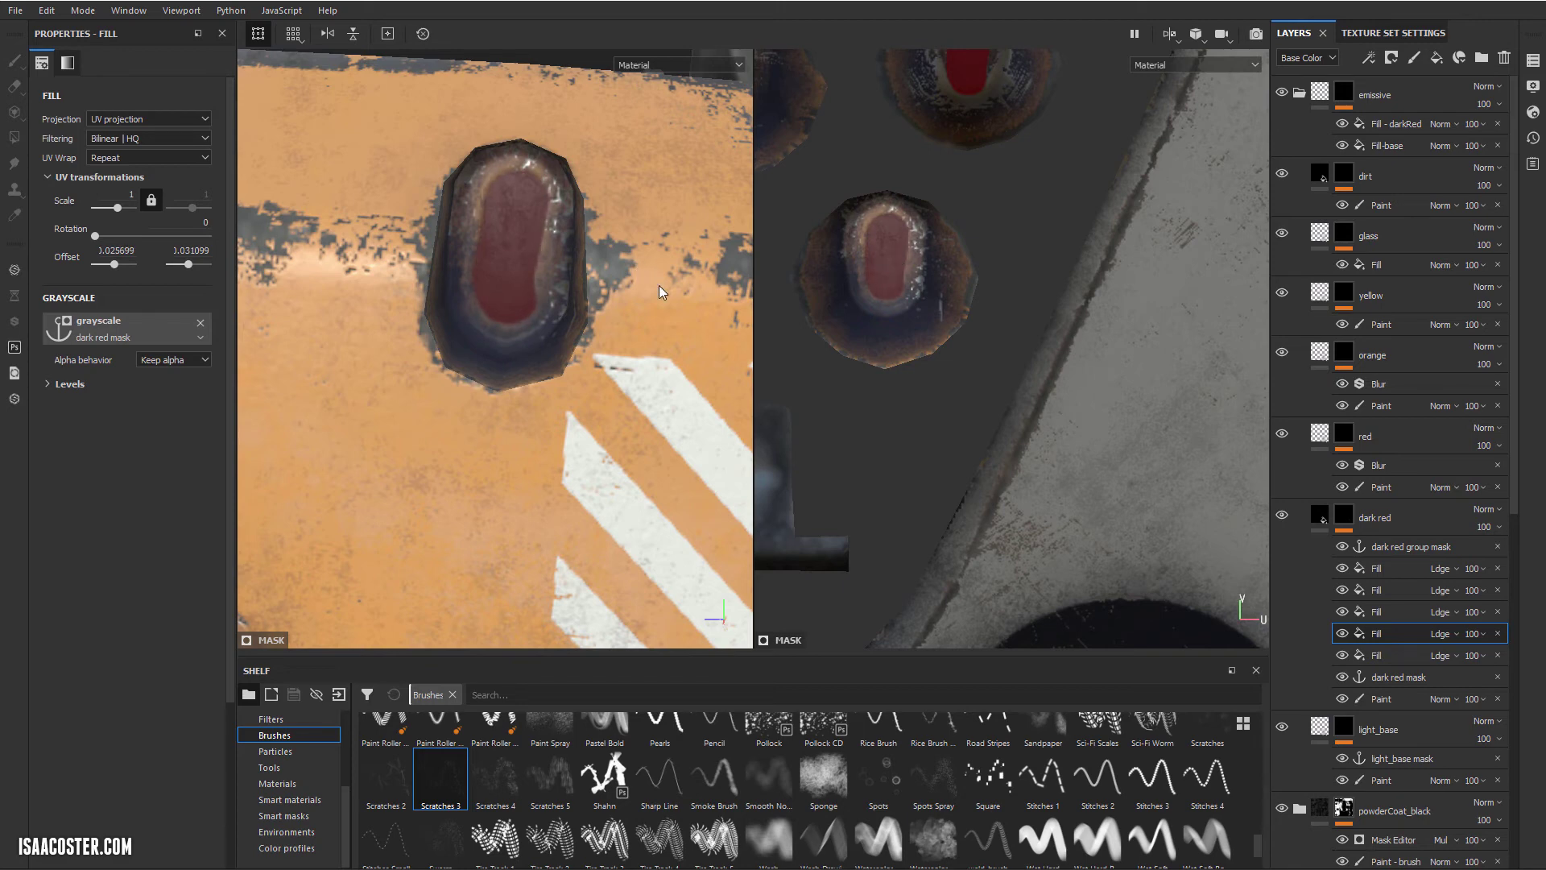
# Compare the repositioned dark red shape with the finished glowing light on the other side of the gun under changed lighting
pyautogui.keyDown('alt'); pyautogui.moveTo(606, 290); pyautogui.dragTo(607, 335, button='middle'); pyautogui.keyUp('alt')
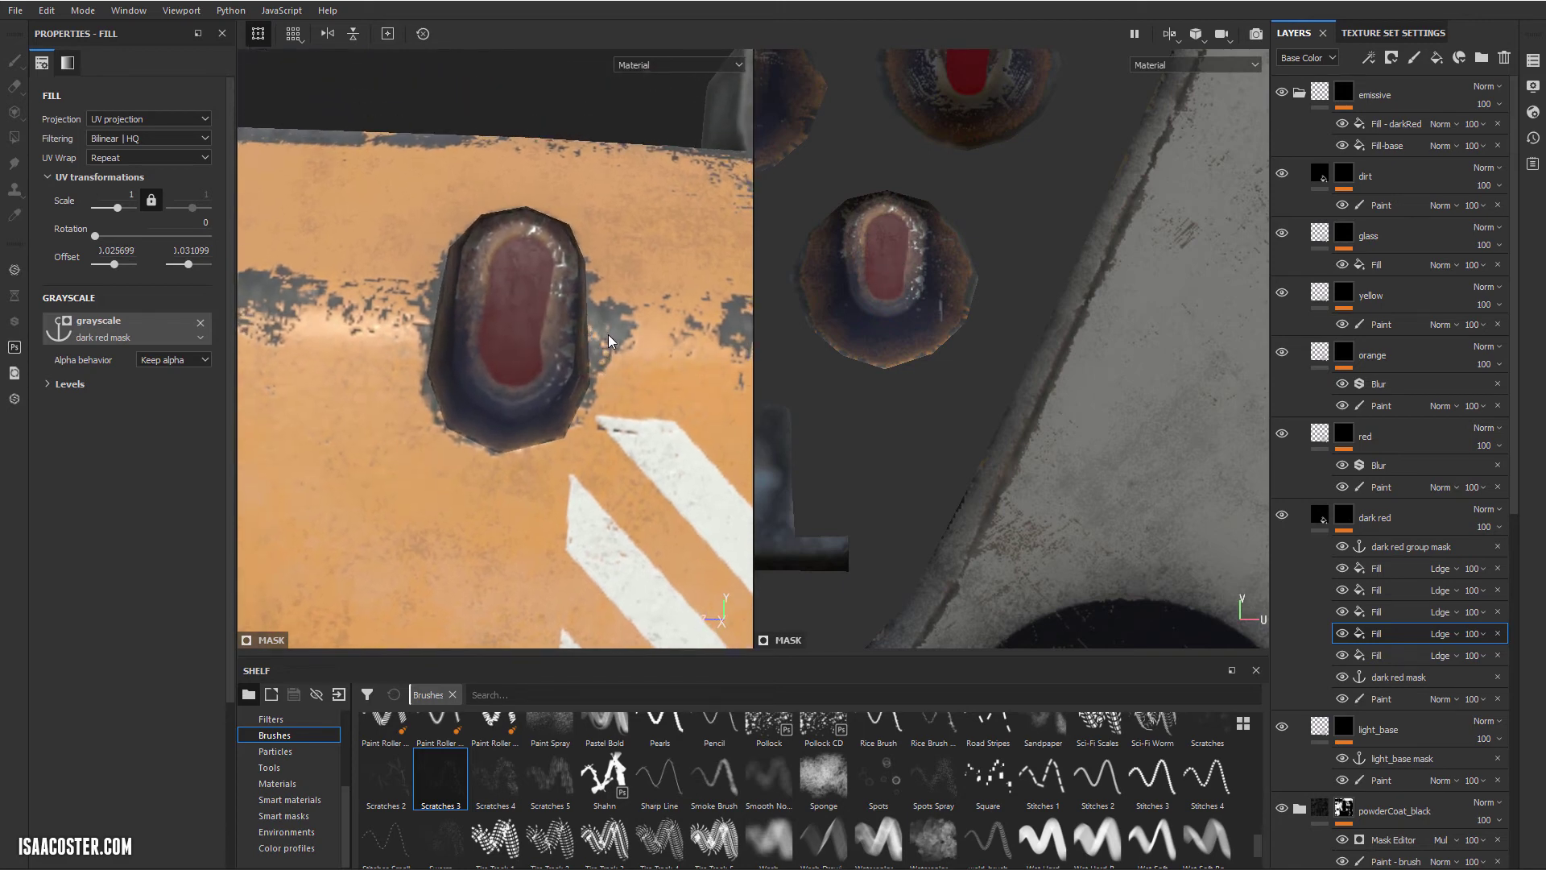
pyautogui.keyDown('alt'); pyautogui.moveTo(607, 335); pyautogui.dragTo(628, 337); pyautogui.keyUp('alt')
pyautogui.keyDown('alt'); pyautogui.moveTo(629, 337); pyautogui.dragTo(611, 296, button='right'); pyautogui.keyUp('alt')
pyautogui.keyDown('alt'); pyautogui.moveTo(610, 297); pyautogui.dragTo(515, 322); pyautogui.keyUp('alt')
pyautogui.keyDown('alt'); pyautogui.moveTo(516, 323); pyautogui.dragTo(330, 338, button='middle'); pyautogui.keyUp('alt')
pyautogui.keyDown('alt'); pyautogui.moveTo(330, 338); pyautogui.dragTo(483, 362, button='right'); pyautogui.keyUp('alt')
pyautogui.keyDown('alt'); pyautogui.moveTo(483, 363); pyautogui.dragTo(535, 479, button='middle'); pyautogui.keyUp('alt')
pyautogui.keyDown('shift'); pyautogui.moveTo(644, 480); pyautogui.dragTo(586, 480, button='right'); pyautogui.keyUp('shift')
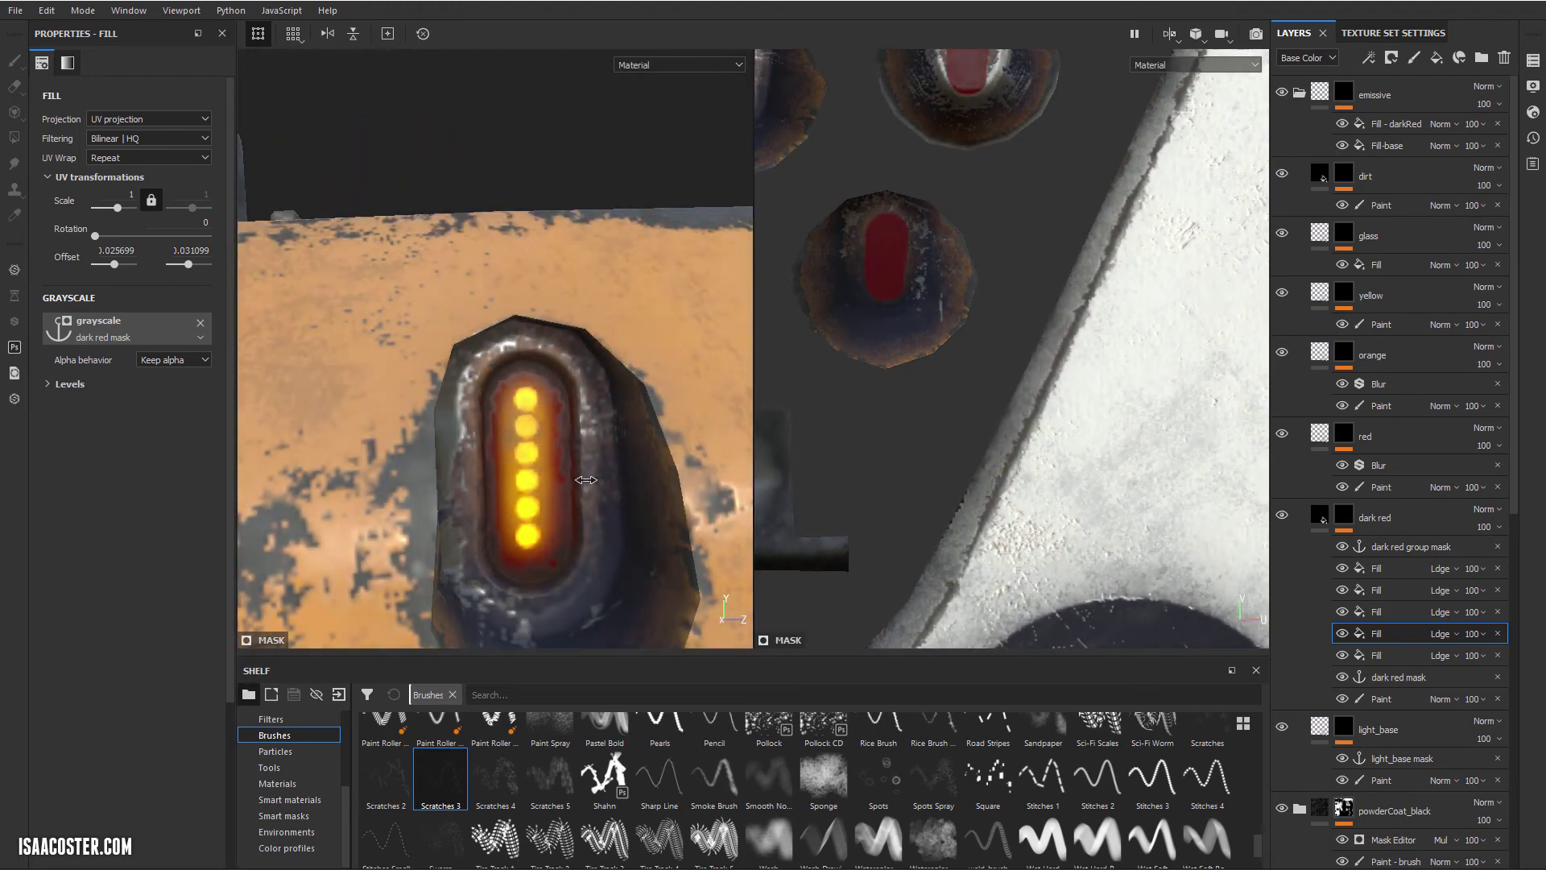
# Examine the repositioned dark red shape's fit inside its recess above the white stripes
pyautogui.keyDown('alt'); pyautogui.moveTo(553, 468); pyautogui.dragTo(456, 283); pyautogui.keyUp('alt')
pyautogui.keyDown('alt'); pyautogui.moveTo(457, 283); pyautogui.dragTo(632, 442, button='right'); pyautogui.keyUp('alt')
pyautogui.keyDown('alt'); pyautogui.moveTo(620, 442); pyautogui.dragTo(583, 432); pyautogui.keyUp('alt')
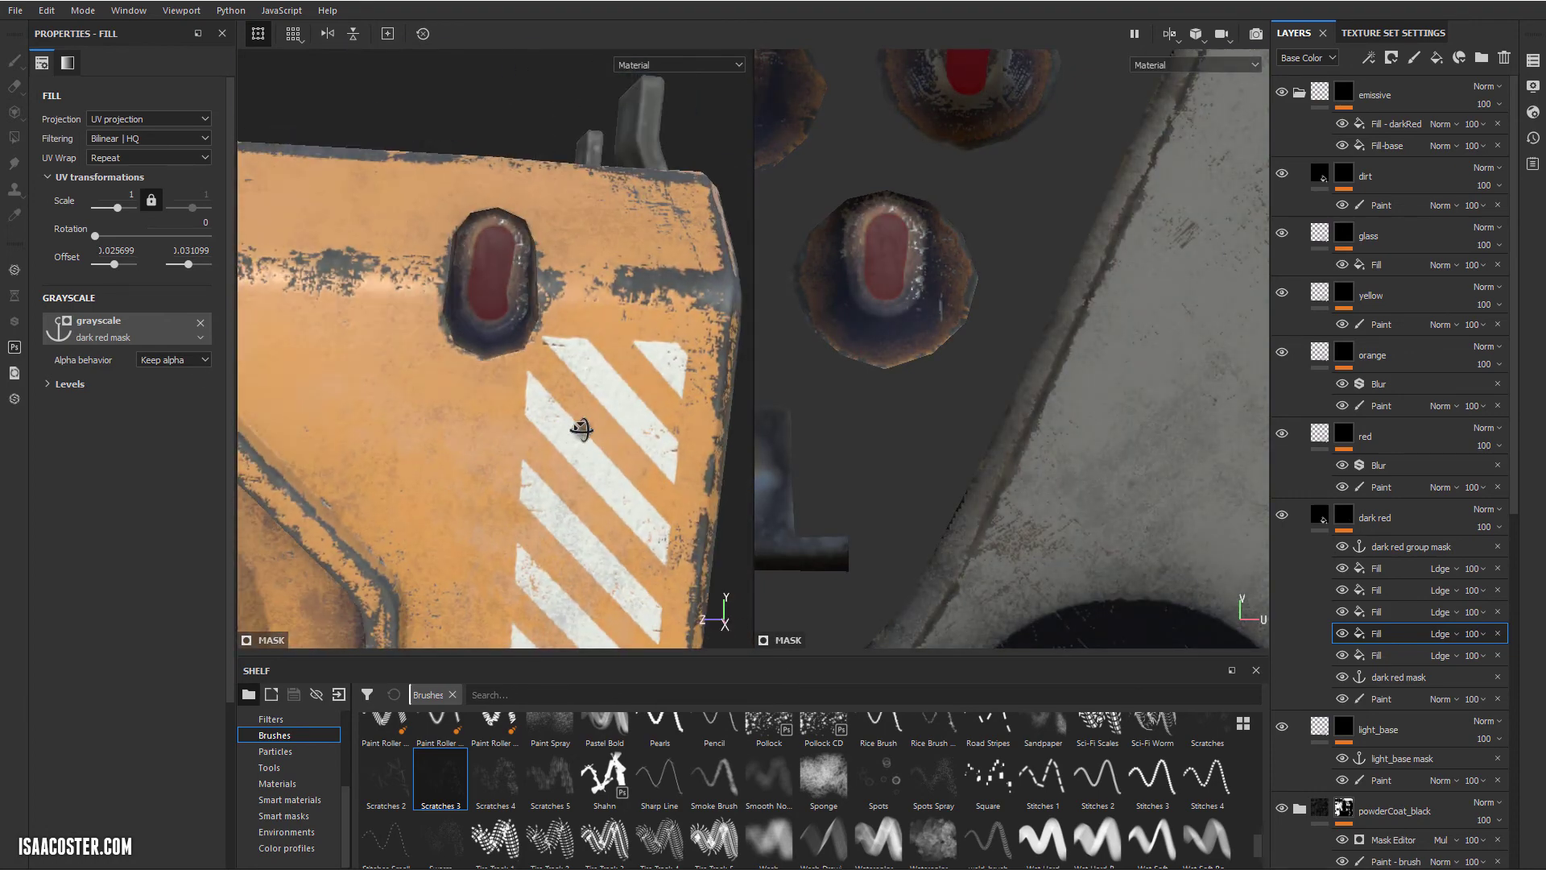
pyautogui.keyDown('alt'); pyautogui.moveTo(583, 431); pyautogui.dragTo(679, 596, button='right'); pyautogui.keyUp('alt')
pyautogui.keyDown('alt'); pyautogui.moveTo(548, 426); pyautogui.dragTo(522, 381); pyautogui.keyUp('alt')
pyautogui.keyDown('alt'); pyautogui.moveTo(523, 381); pyautogui.dragTo(525, 422, button='middle'); pyautogui.keyUp('alt')
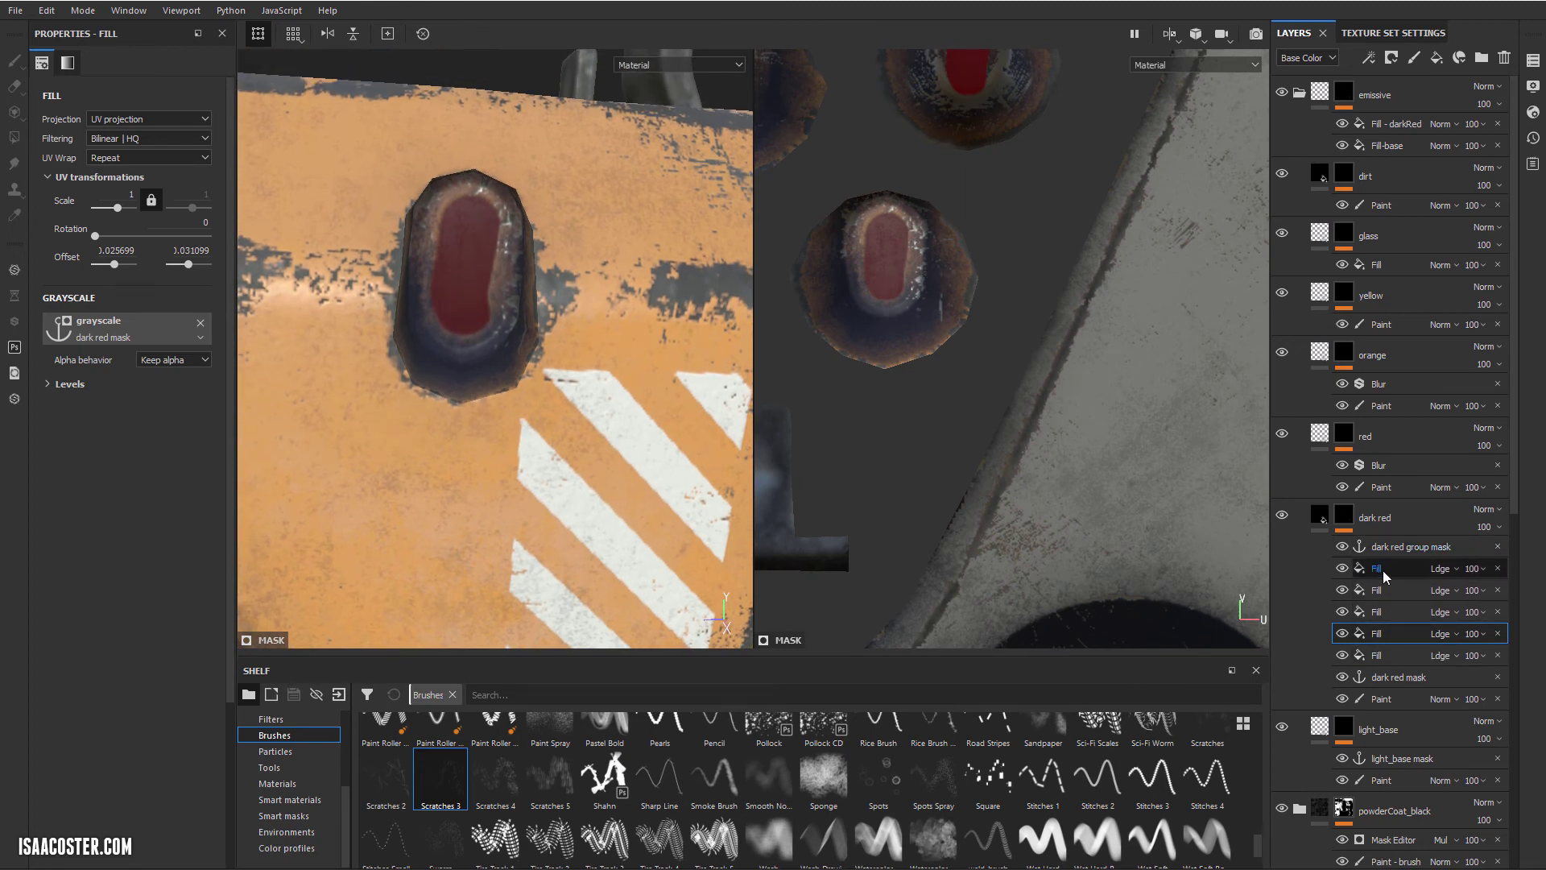
pyautogui.keyDown('alt'); pyautogui.moveTo(482, 323); pyautogui.dragTo(521, 349); pyautogui.keyUp('alt')
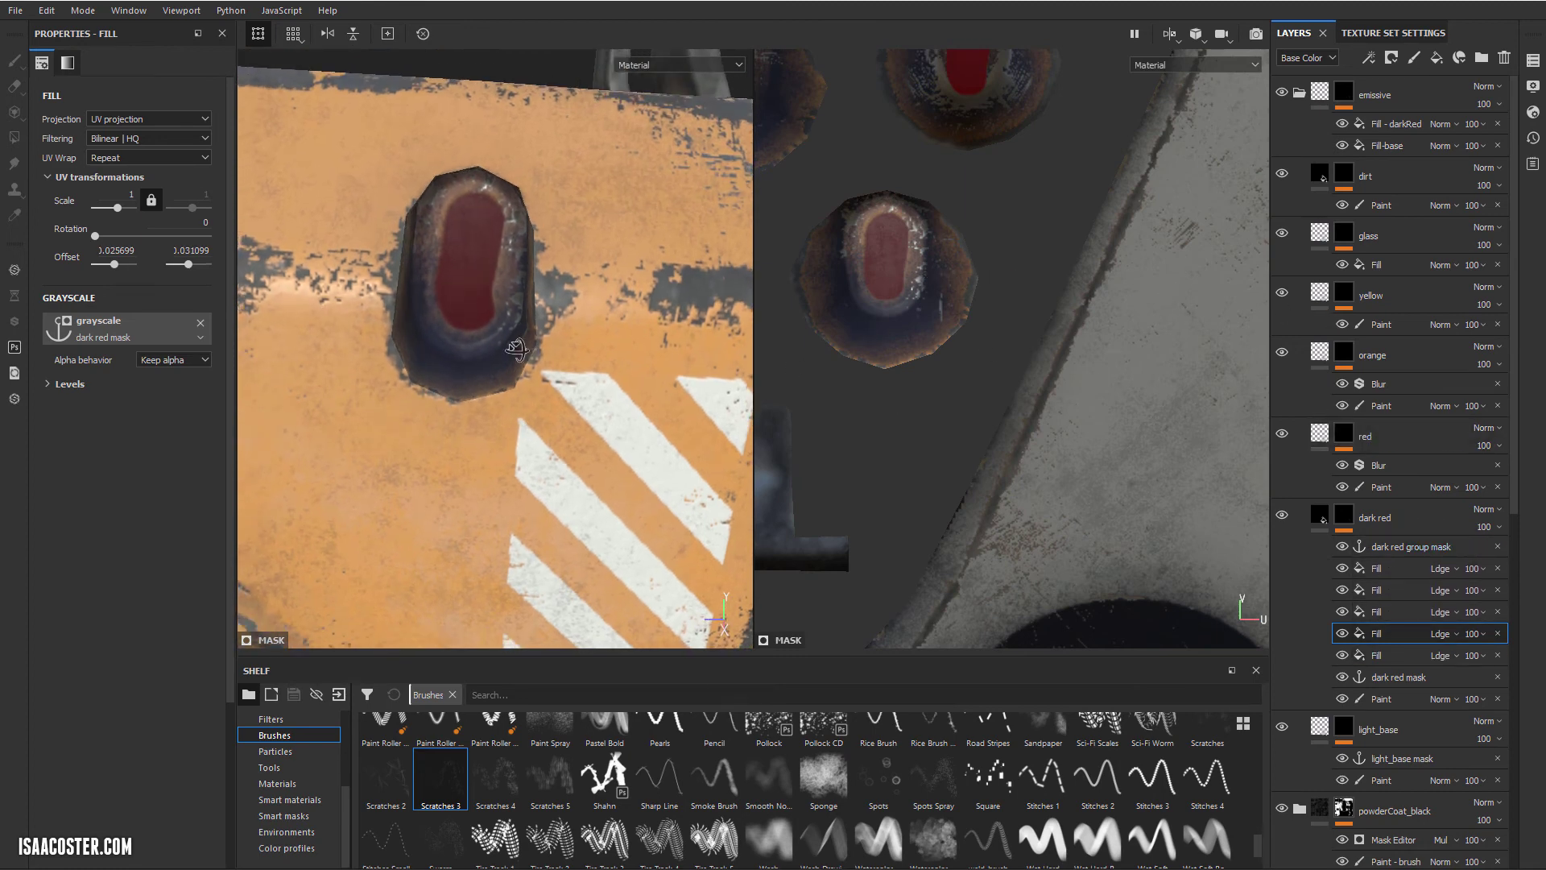
# Examine the finished glowing light up close and from a distance alongside the neighbouring light on the same side
pyautogui.scroll(-5, 621, 298)
pyautogui.keyDown('alt'); pyautogui.moveTo(621, 297); pyautogui.dragTo(104, 278); pyautogui.keyUp('alt')
pyautogui.scroll(5, 496, 321)
pyautogui.keyDown('alt'); pyautogui.moveTo(567, 300); pyautogui.dragTo(517, 246); pyautogui.keyUp('alt')
pyautogui.keyDown('alt'); pyautogui.moveTo(635, 370); pyautogui.dragTo(456, 295); pyautogui.keyUp('alt')
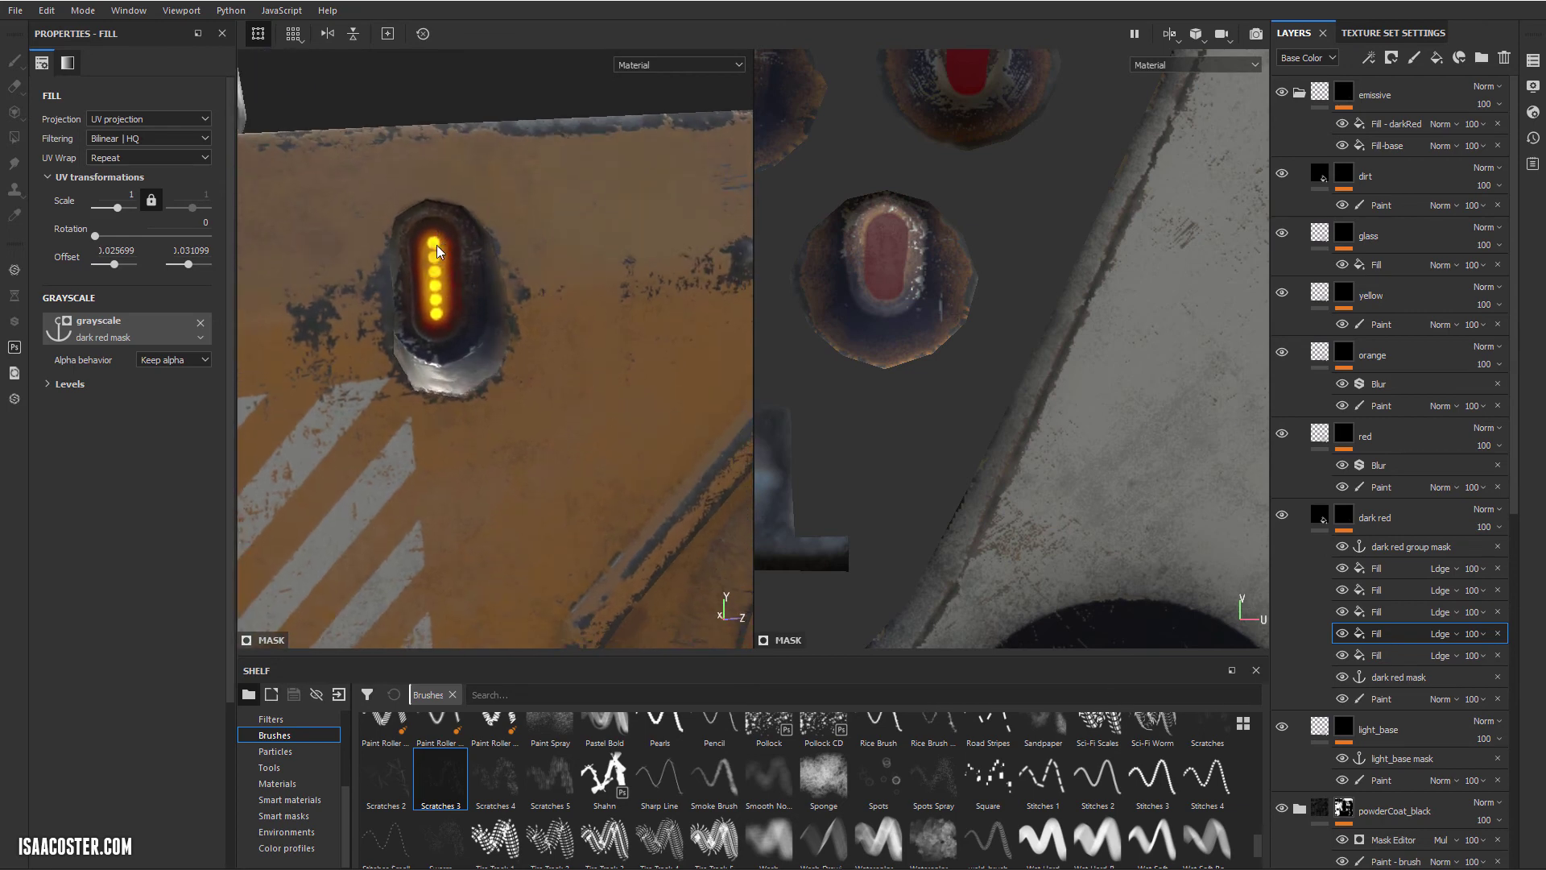
pyautogui.keyDown('alt'); pyautogui.moveTo(625, 356); pyautogui.dragTo(592, 348); pyautogui.keyUp('alt')
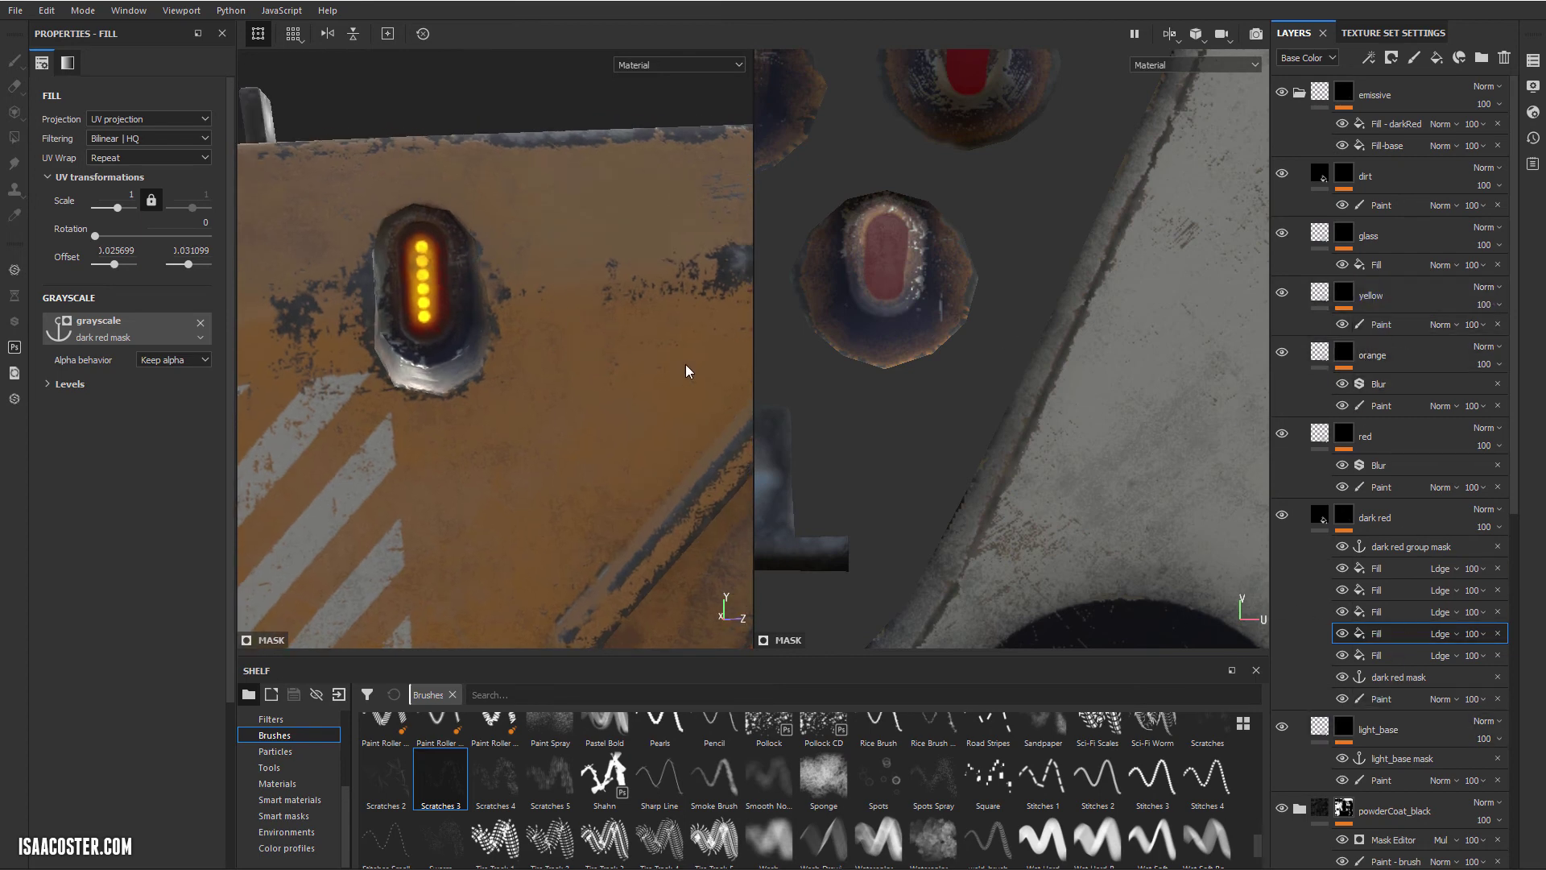
pyautogui.scroll(3, 597, 351)
pyautogui.scroll(-5, 600, 358)
pyautogui.keyDown('alt'); pyautogui.moveTo(619, 360); pyautogui.dragTo(548, 382); pyautogui.keyUp('alt')
pyautogui.scroll(1, 426, 368)
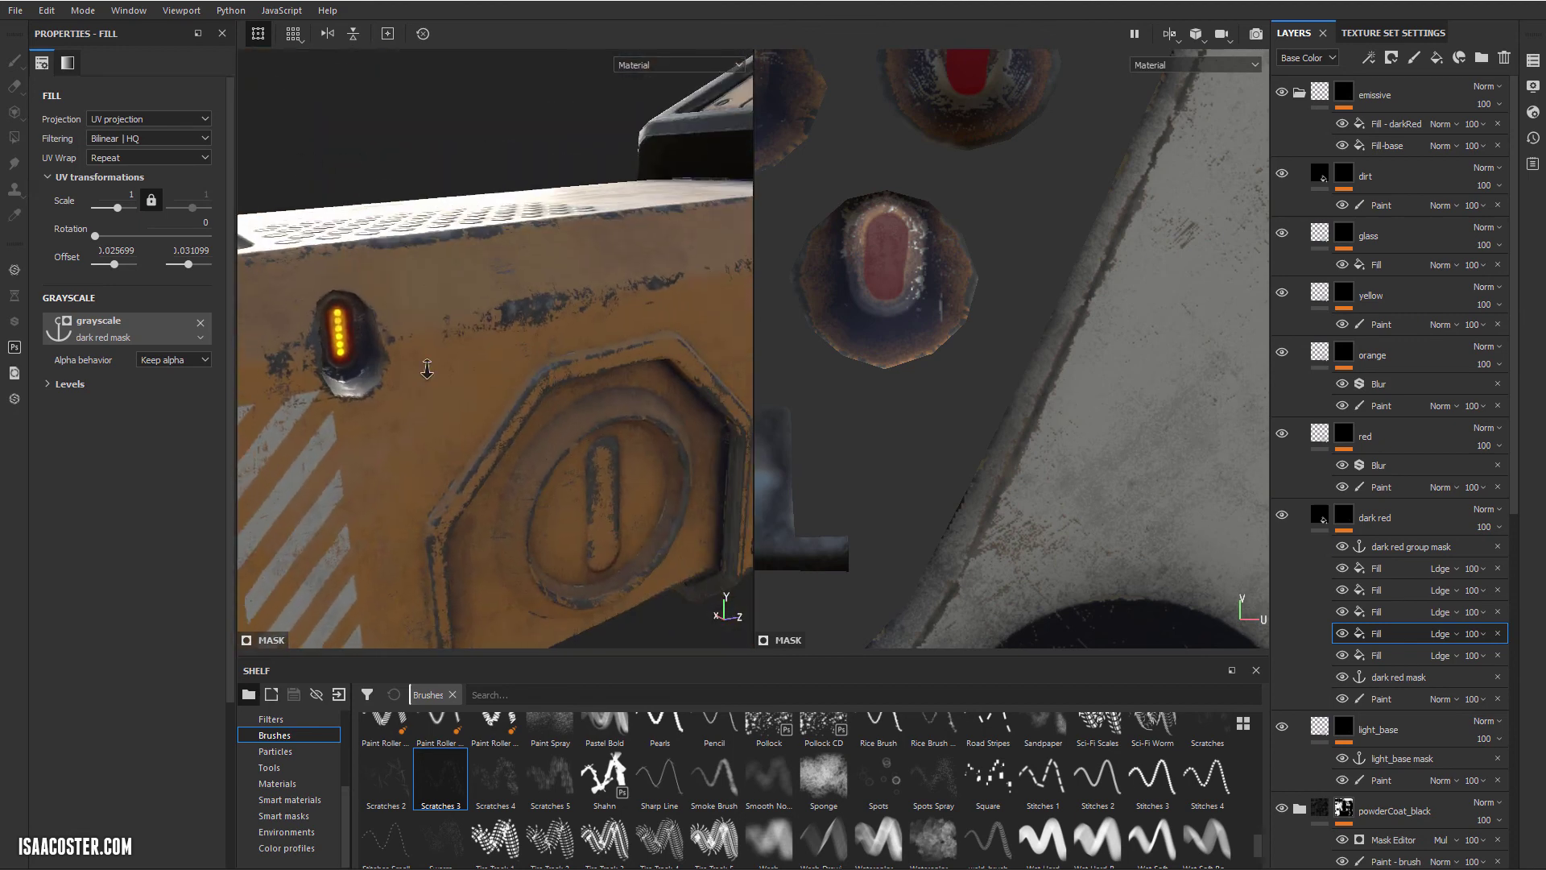
pyautogui.keyDown('alt'); pyautogui.moveTo(426, 369); pyautogui.dragTo(430, 360, button='right'); pyautogui.keyUp('alt')
pyautogui.keyDown('alt'); pyautogui.moveTo(566, 361); pyautogui.dragTo(916, 440); pyautogui.keyUp('alt')
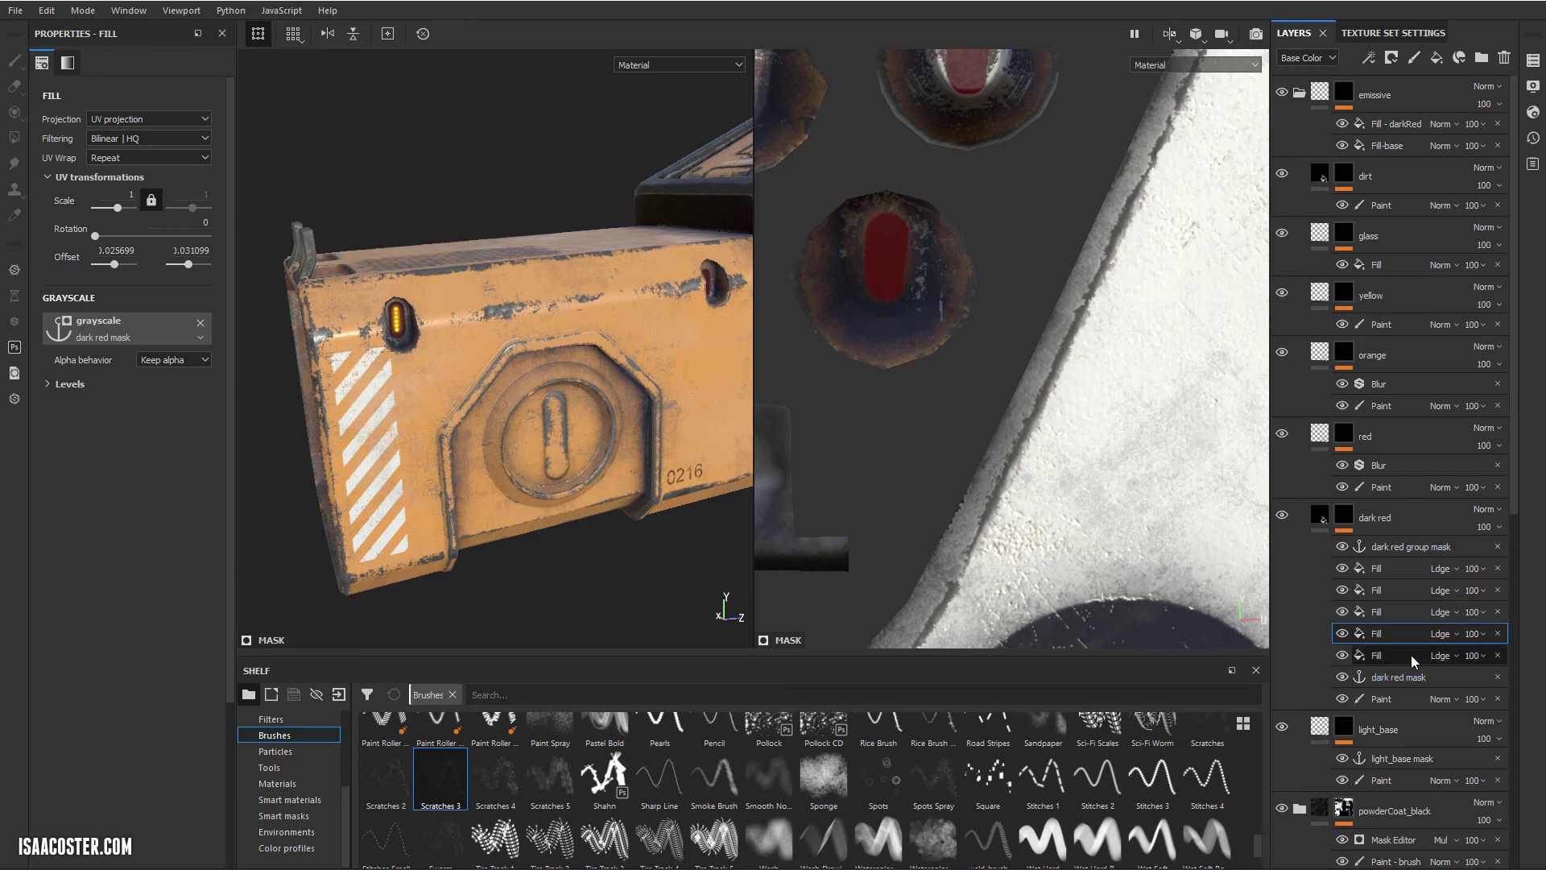
pyautogui.keyDown('alt'); pyautogui.moveTo(450, 461); pyautogui.dragTo(391, 441); pyautogui.keyUp('alt')
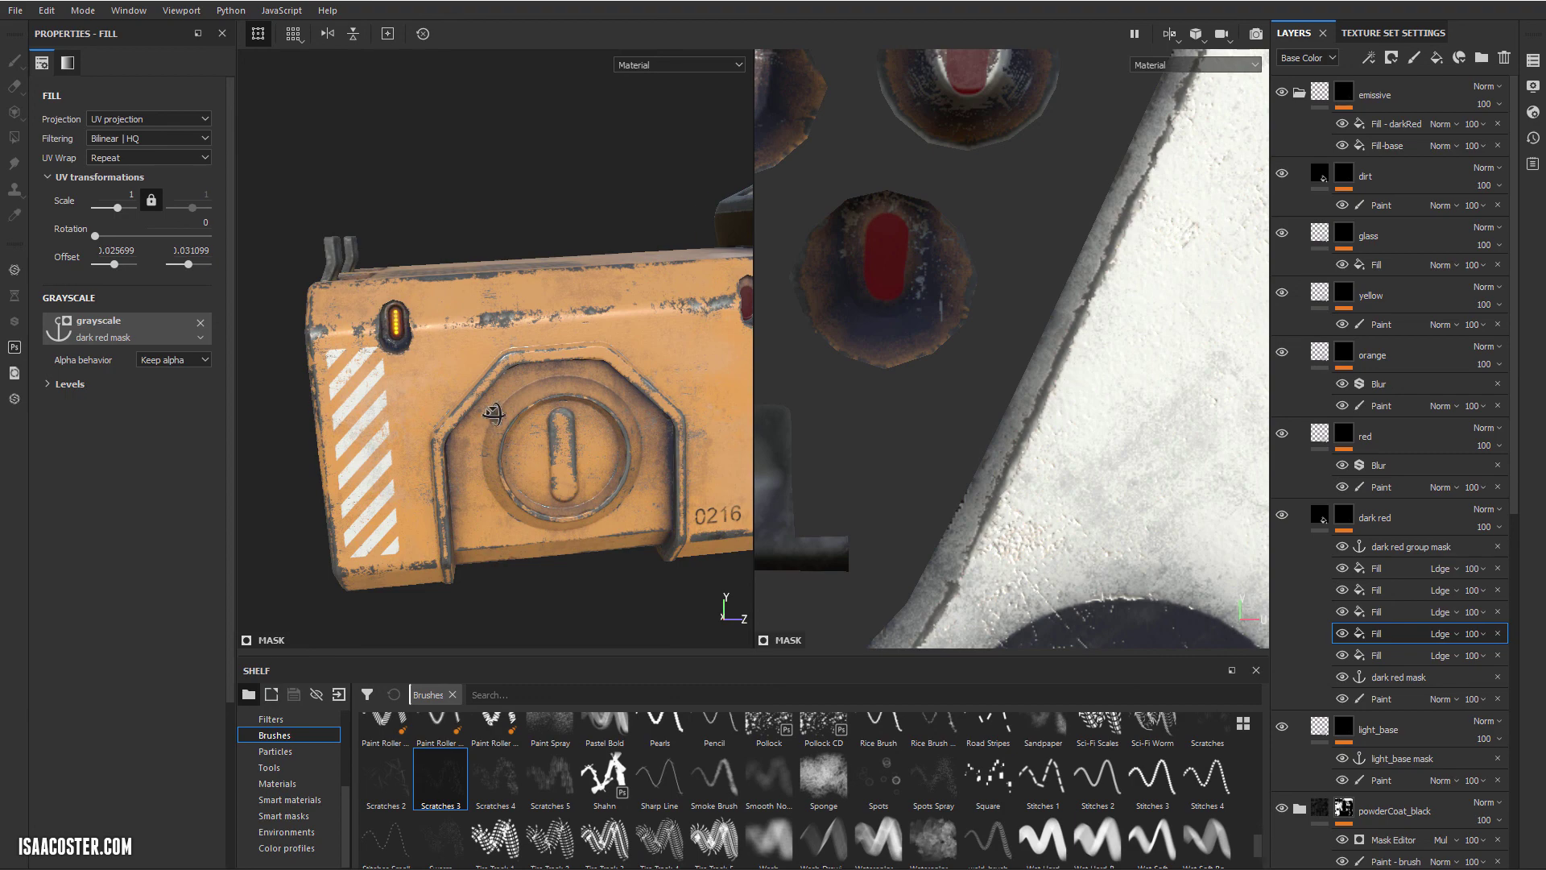
pyautogui.moveTo(493, 414)
pyautogui.keyDown('alt'); pyautogui.mouseDown()
pyautogui.moveTo(545, 439)
pyautogui.moveTo(483, 431)
pyautogui.mouseUp(); pyautogui.keyUp('alt')
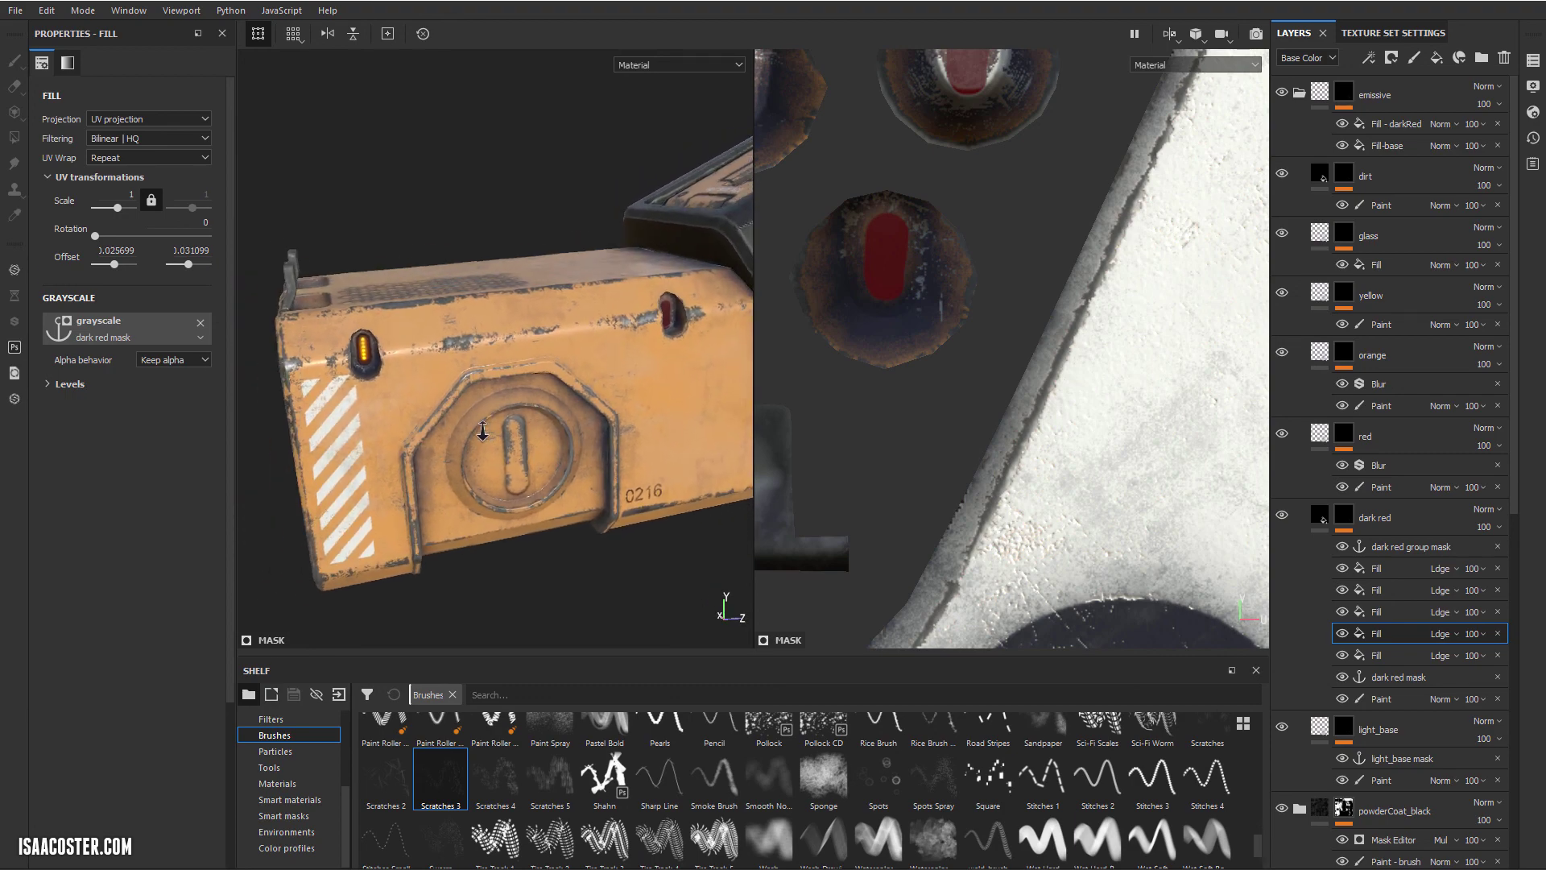
# Check the repositioned dark red light from a medium distance while rotating the environment lighting
pyautogui.keyDown('alt'); pyautogui.moveTo(483, 431); pyautogui.dragTo(461, 427, button='right'); pyautogui.keyUp('alt')
pyautogui.keyDown('alt'); pyautogui.moveTo(467, 422); pyautogui.dragTo(520, 380); pyautogui.keyUp('alt')
pyautogui.keyDown('alt'); pyautogui.moveTo(516, 382); pyautogui.dragTo(544, 360, button='middle'); pyautogui.keyUp('alt')
pyautogui.keyDown('alt'); pyautogui.moveTo(544, 360); pyautogui.dragTo(545, 359); pyautogui.keyUp('alt')
pyautogui.keyDown('alt'); pyautogui.moveTo(544, 360); pyautogui.dragTo(605, 322, button='middle'); pyautogui.keyUp('alt')
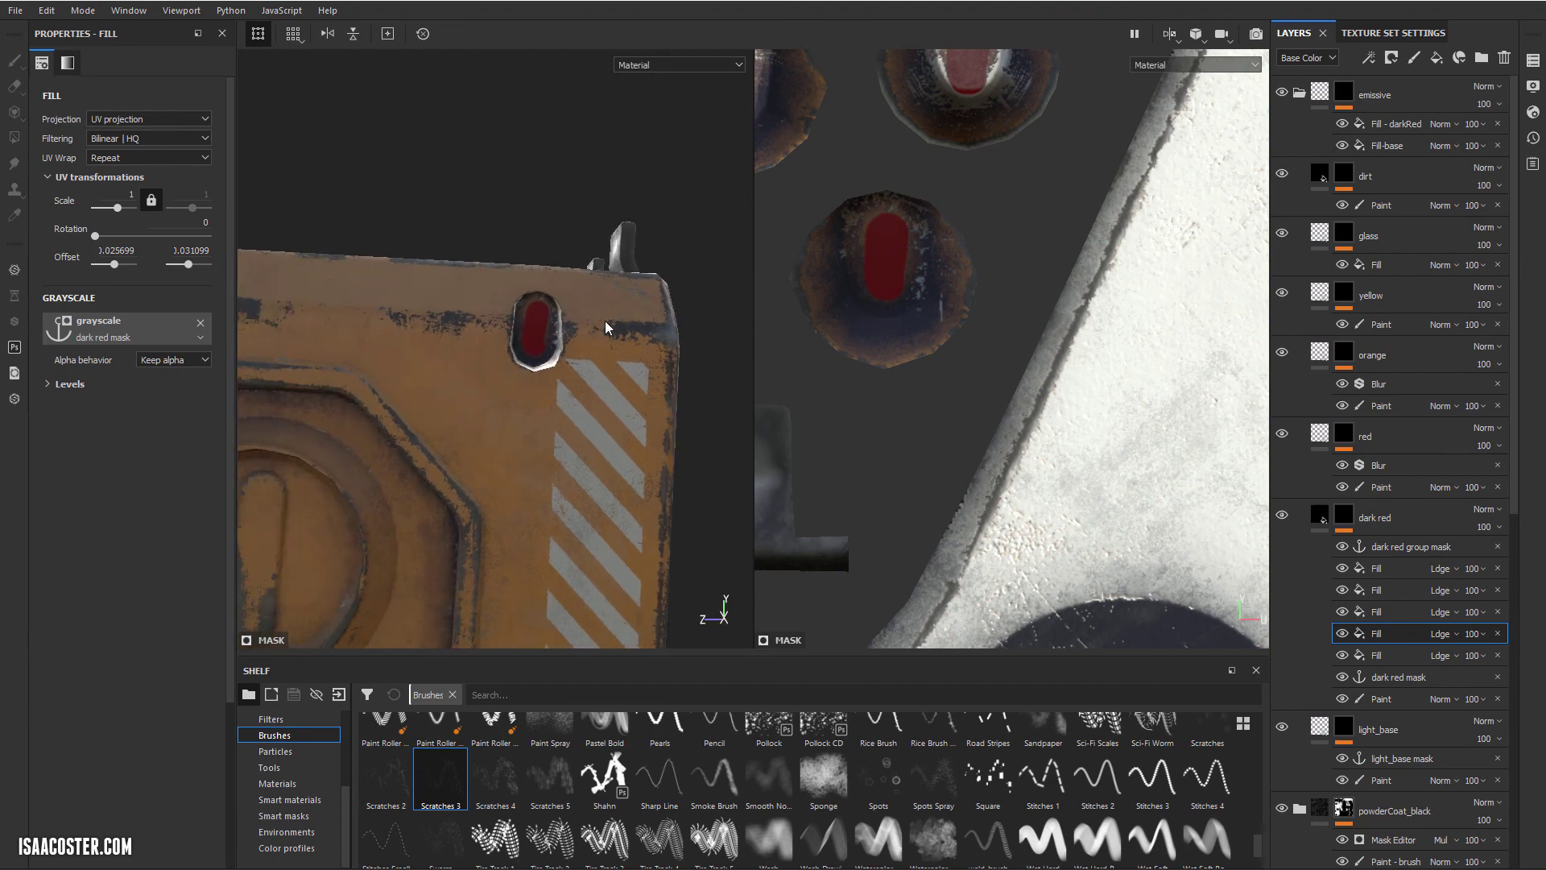
pyautogui.keyDown('alt'); pyautogui.moveTo(606, 322); pyautogui.dragTo(575, 339); pyautogui.keyUp('alt')
pyautogui.keyDown('shift'); pyautogui.moveTo(574, 339); pyautogui.dragTo(506, 350, button='right'); pyautogui.keyUp('shift')
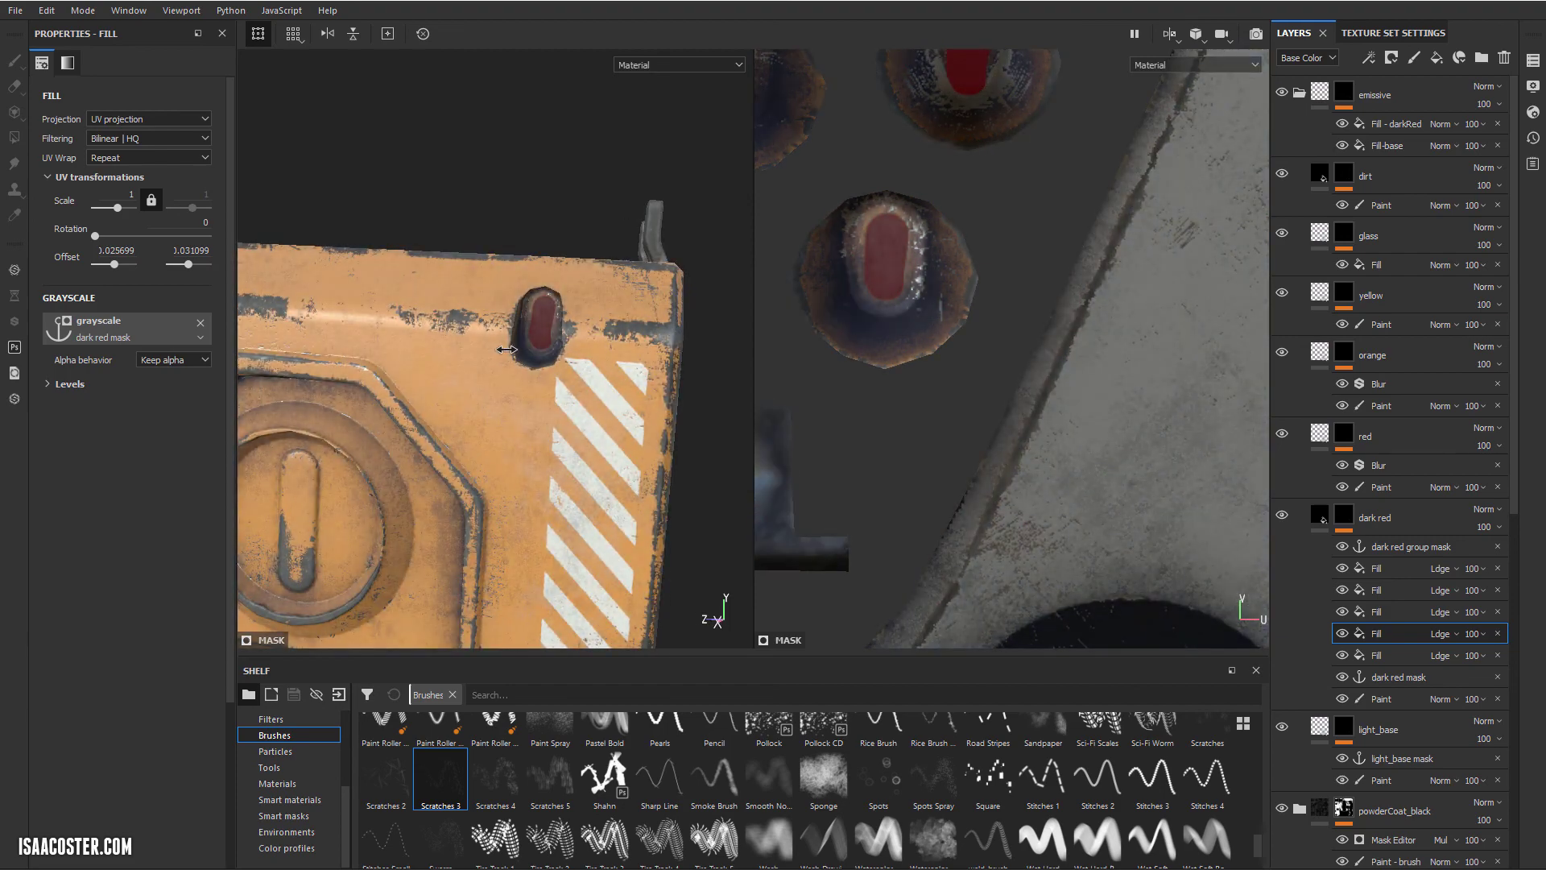
pyautogui.keyDown('alt'); pyautogui.moveTo(508, 357); pyautogui.dragTo(548, 356); pyautogui.keyUp('alt')
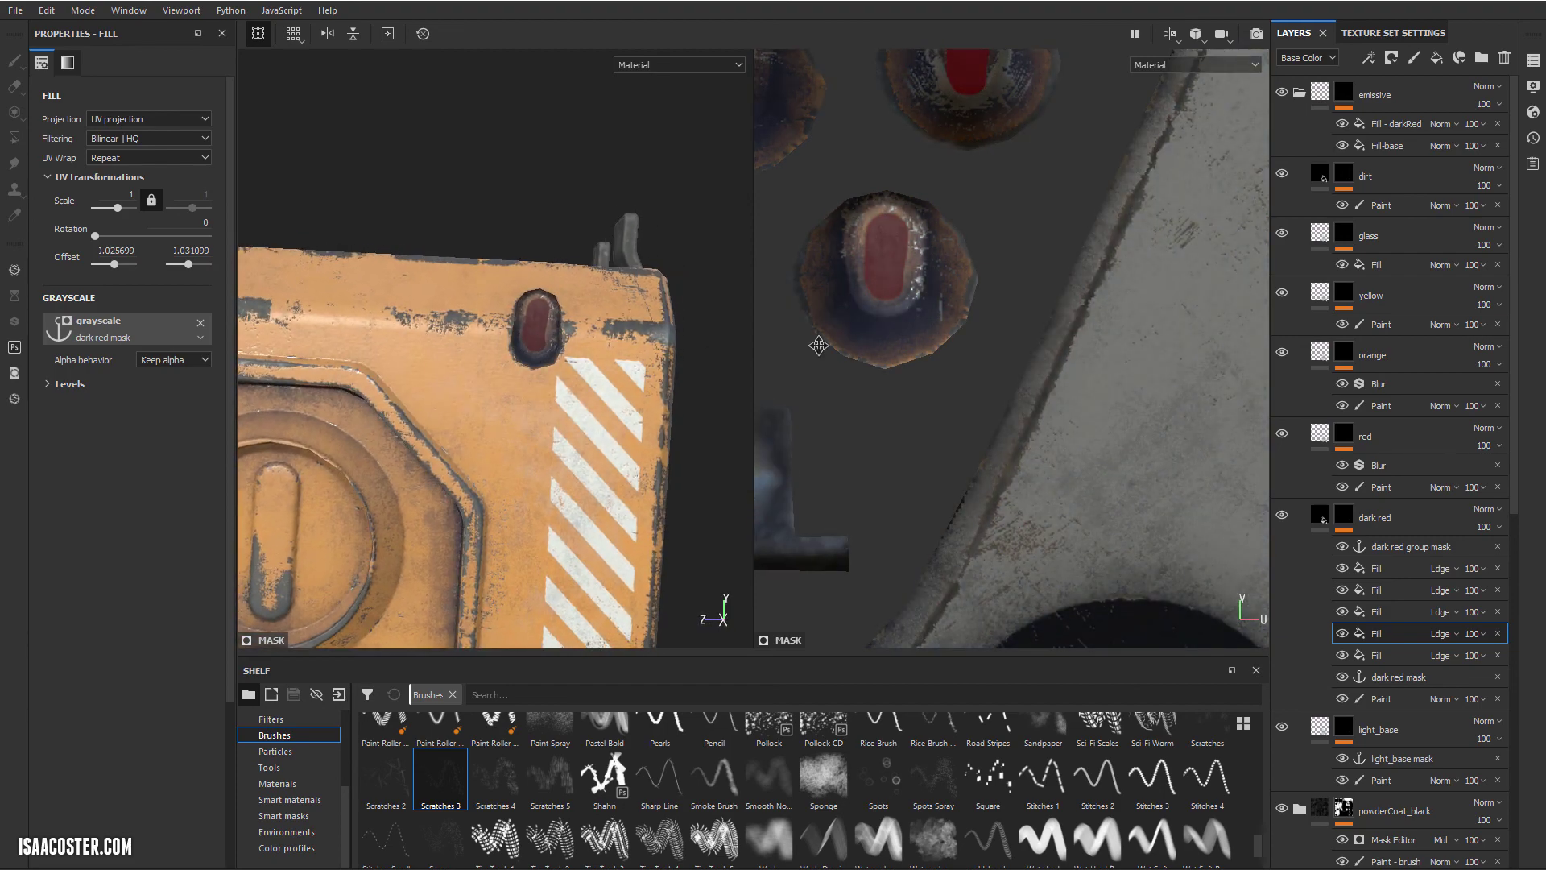
# Examine the dark red shapes' placement across the cluster of four round light islands in the UV view
pyautogui.moveTo(818, 346); pyautogui.dragTo(1027, 555, button='middle')
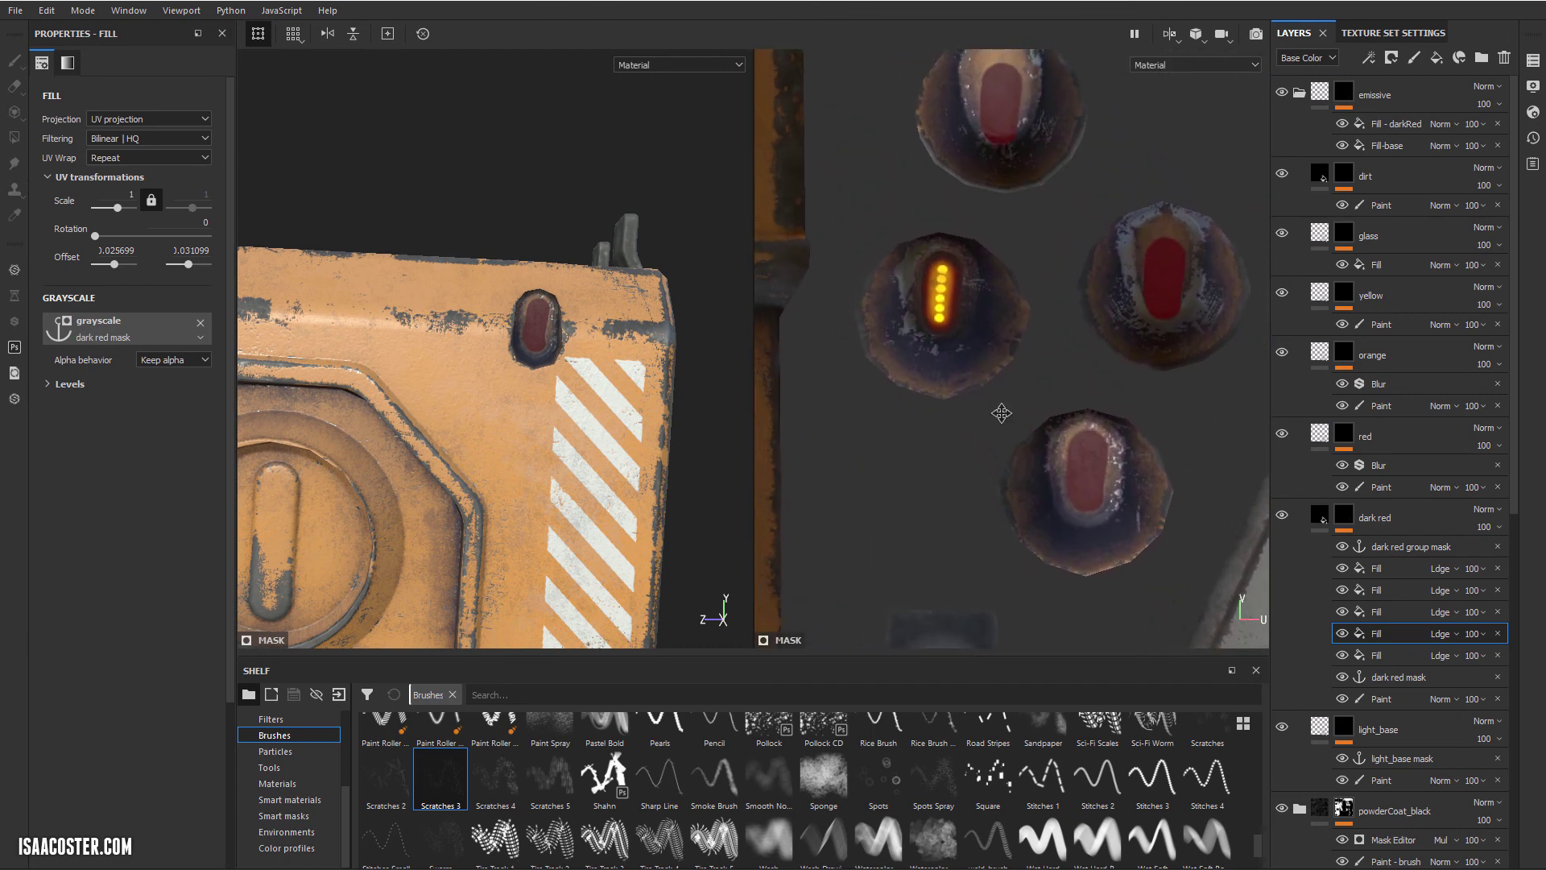
pyautogui.scroll(-2, 1039, 389)
pyautogui.keyDown('alt'); pyautogui.moveTo(1038, 399); pyautogui.dragTo(952, 429, button='middle'); pyautogui.keyUp('alt')
pyautogui.scroll(-1, 953, 362)
pyautogui.scroll(2, 953, 362)
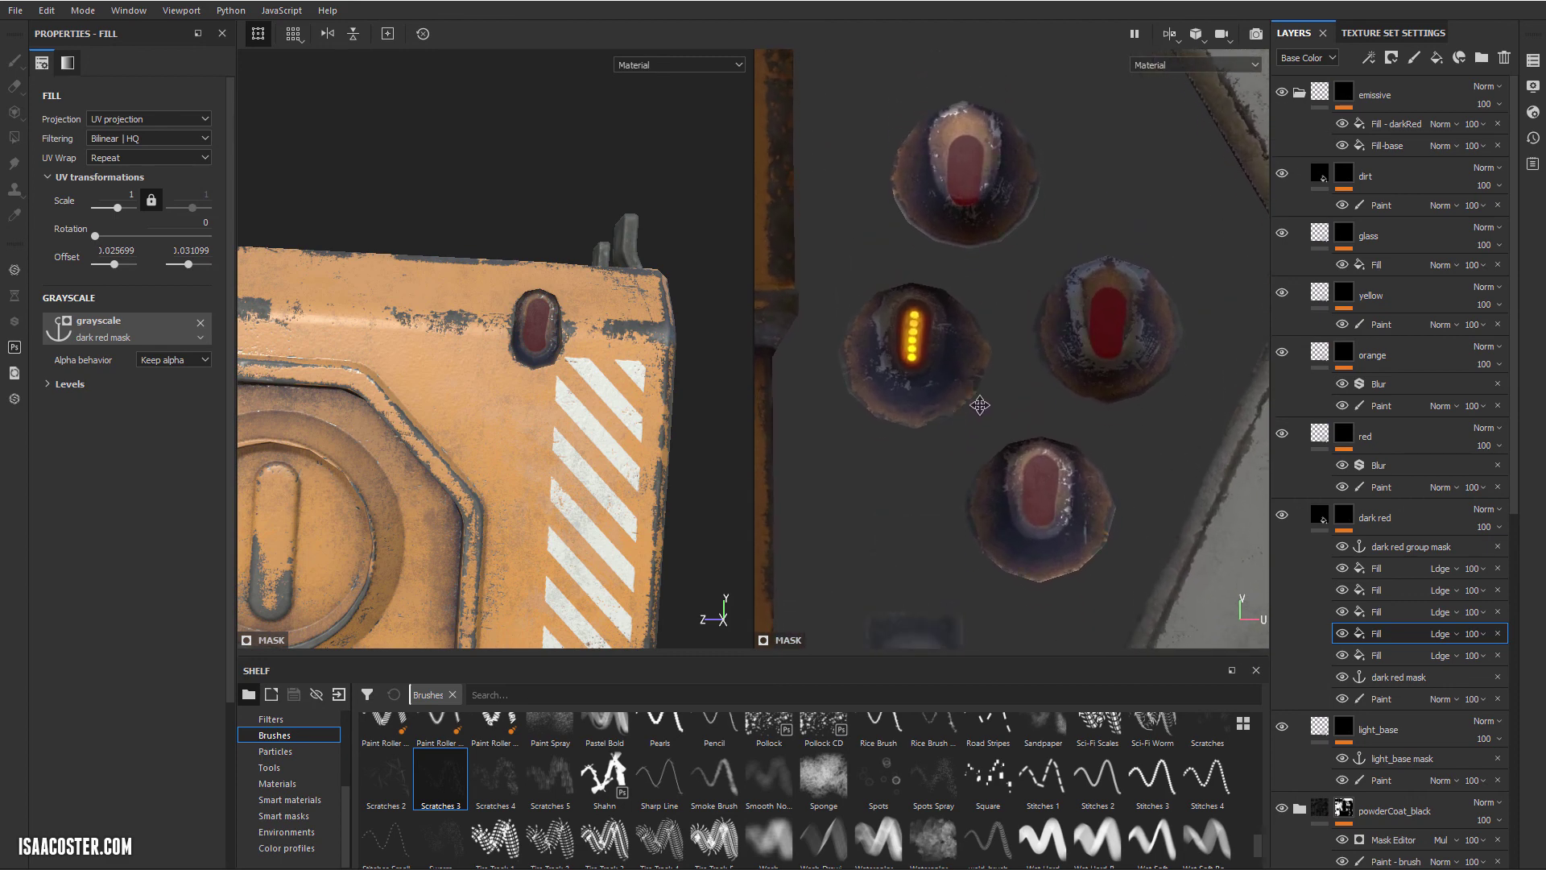